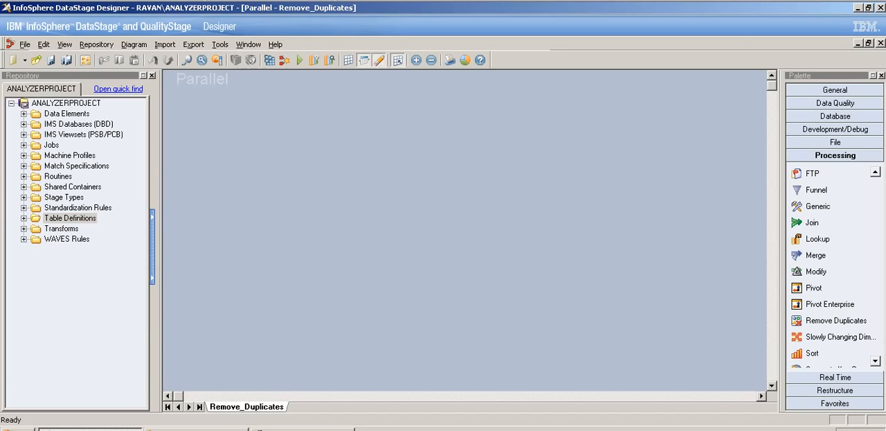
- Add a Remove Duplicates stage mid-canvas with a Sequential File stage as its source, and draw its input and output links
click(836, 321)
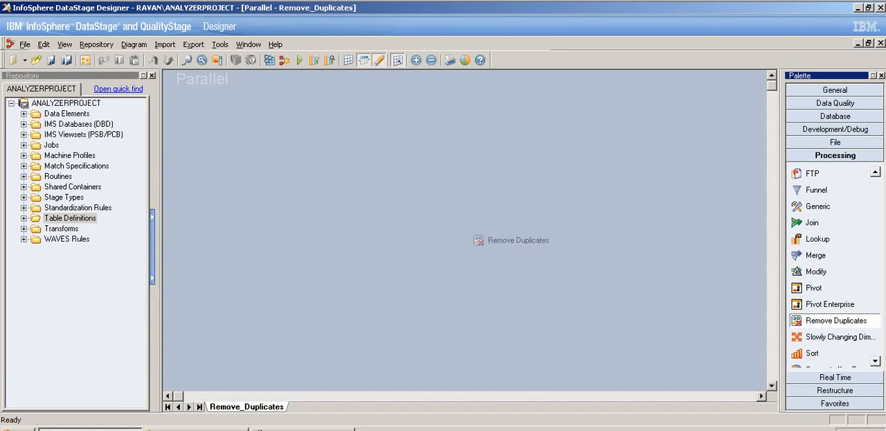
click(408, 229)
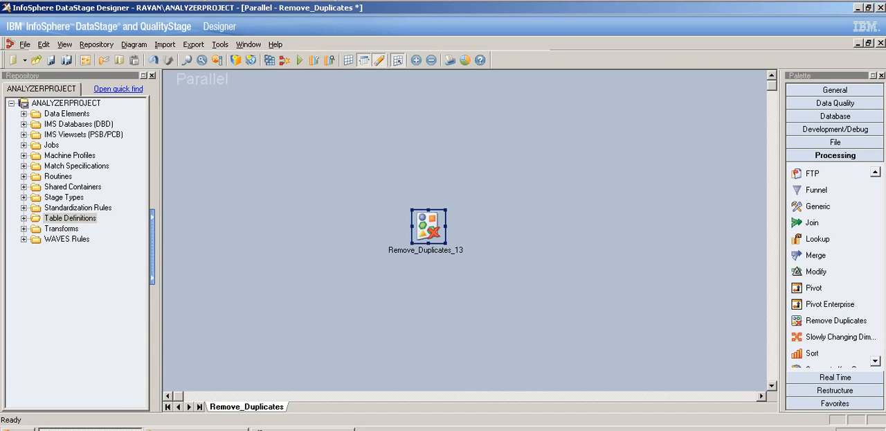
click(835, 142)
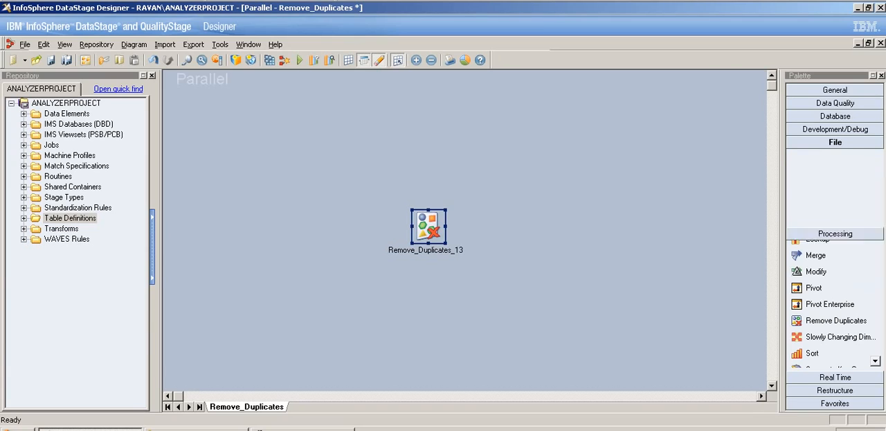
click(828, 257)
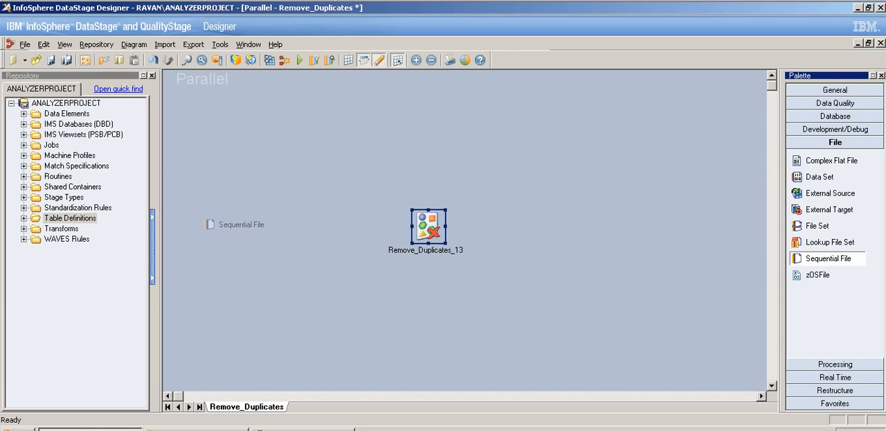
click(210, 222)
drag(225, 210, 578, 224)
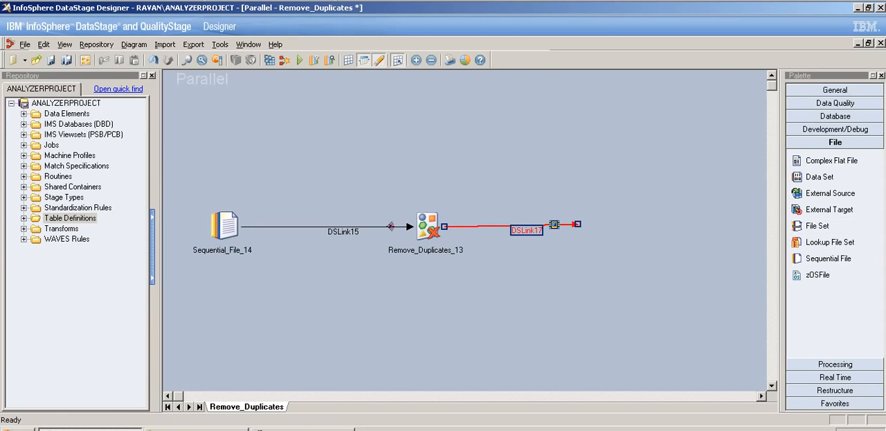
click(225, 227)
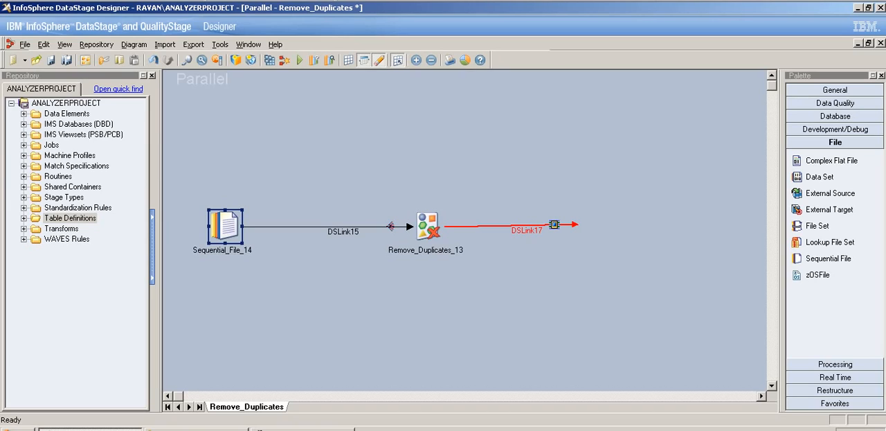
click(428, 226)
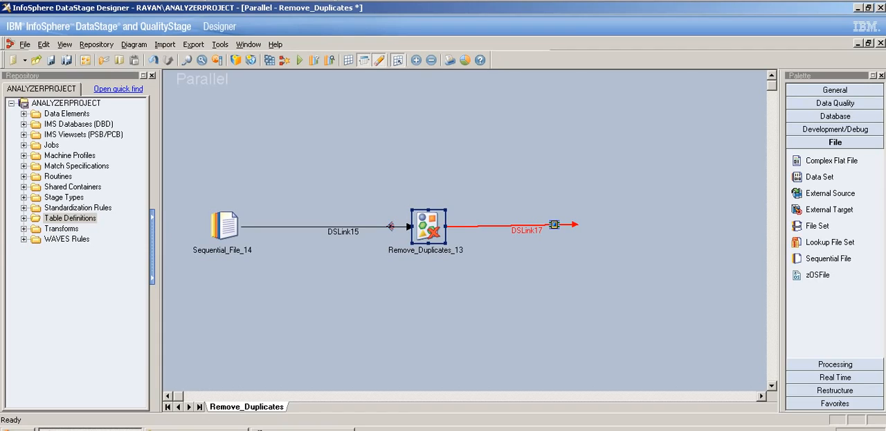
click(343, 232)
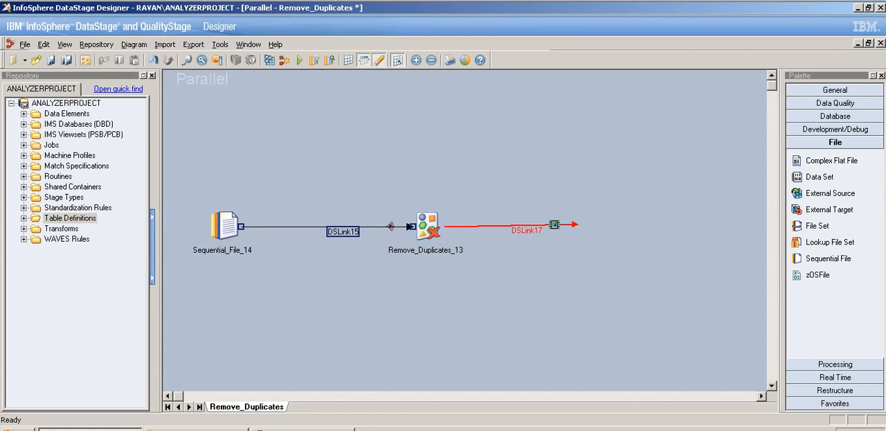
click(528, 230)
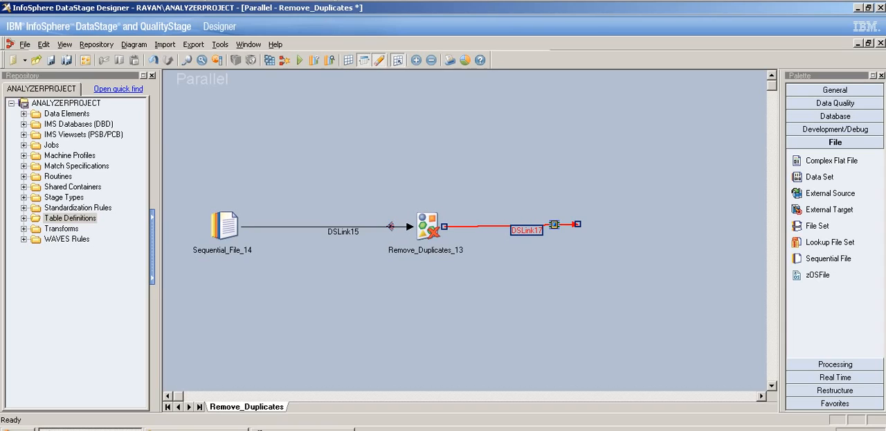
drag(343, 232, 537, 246)
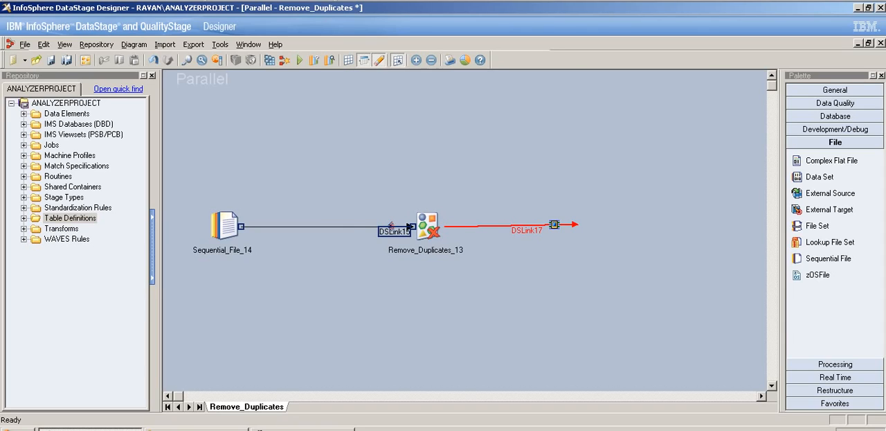
drag(394, 231, 327, 238)
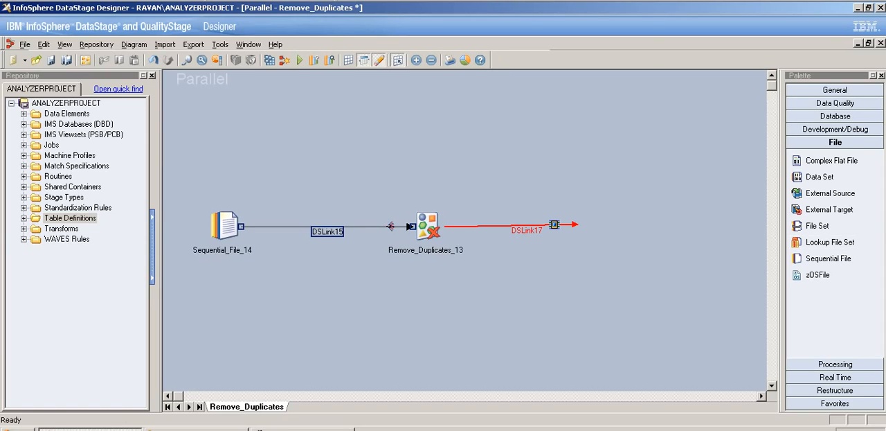
- Place a Data Set stage at the loose end of the Remove Duplicates output link as the job's target
click(820, 176)
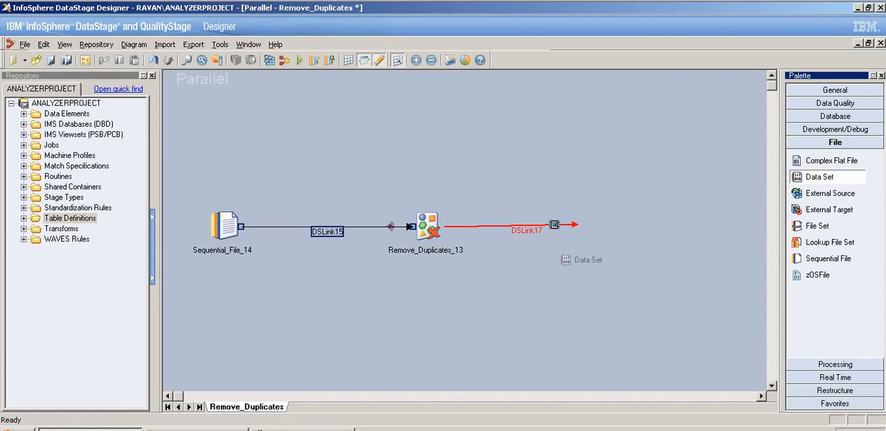
click(573, 228)
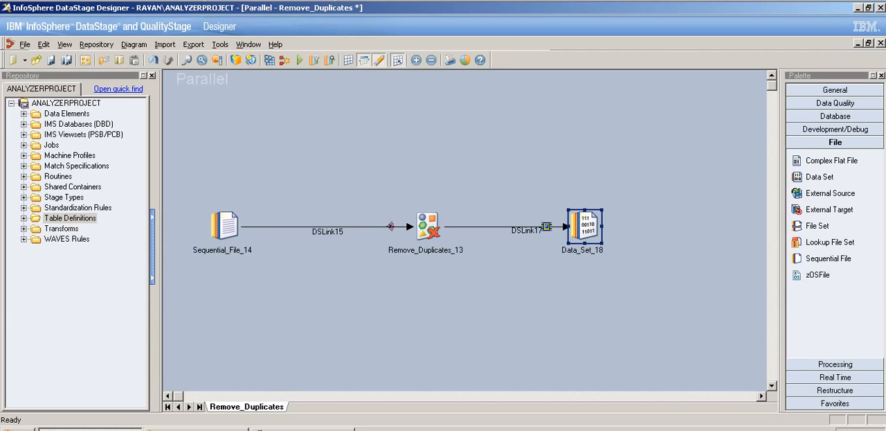
- Open the Remove Duplicates stage's properties at its Key property, permanently dismissing the Windows prompt by keeping the current color scheme
double_click(423, 226)
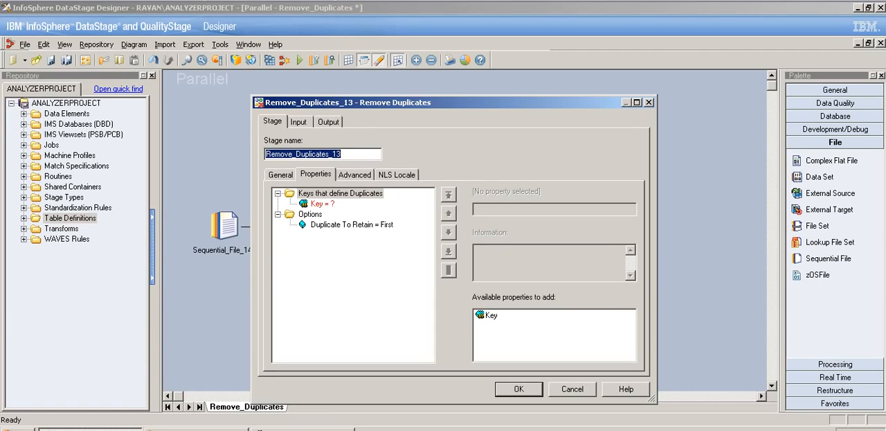
click(340, 194)
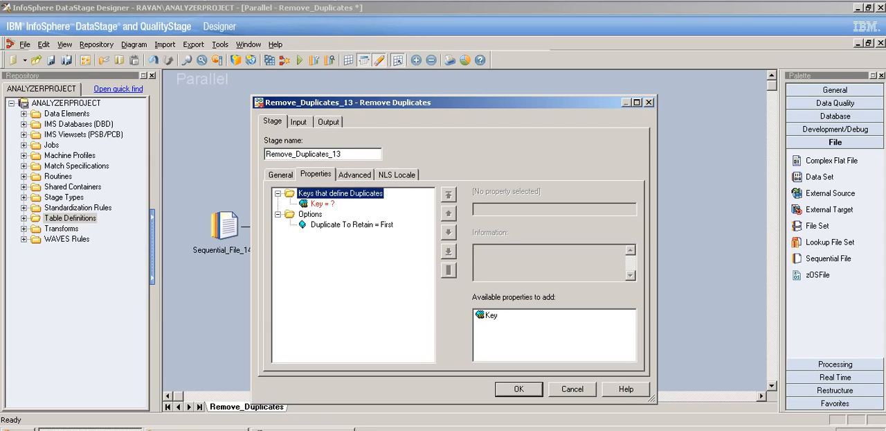
click(322, 203)
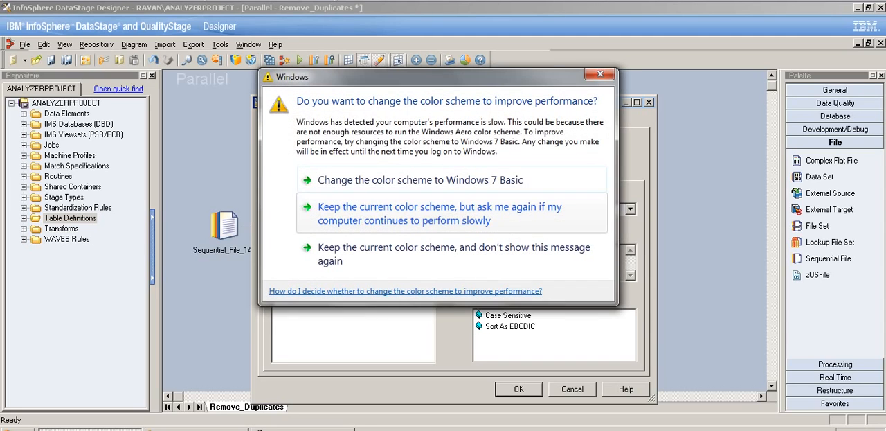
click(454, 253)
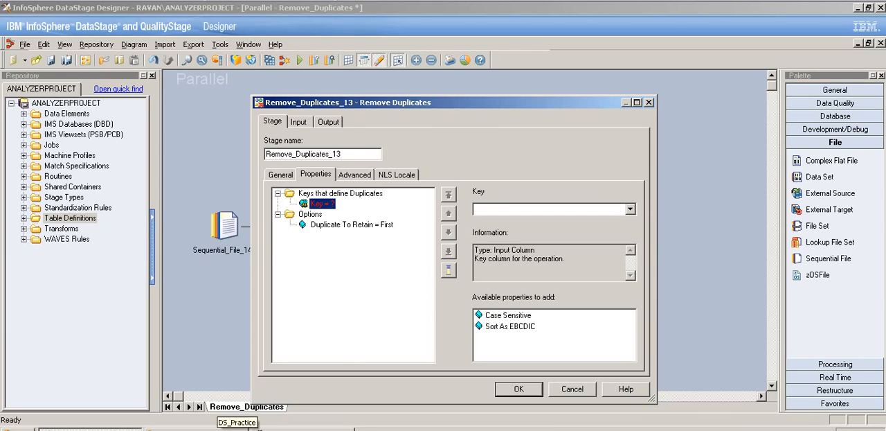
- Open the Remove Duplicates text file from the DS_Practice folder in Notepad and place it beside the stage's property tree
click(220, 429)
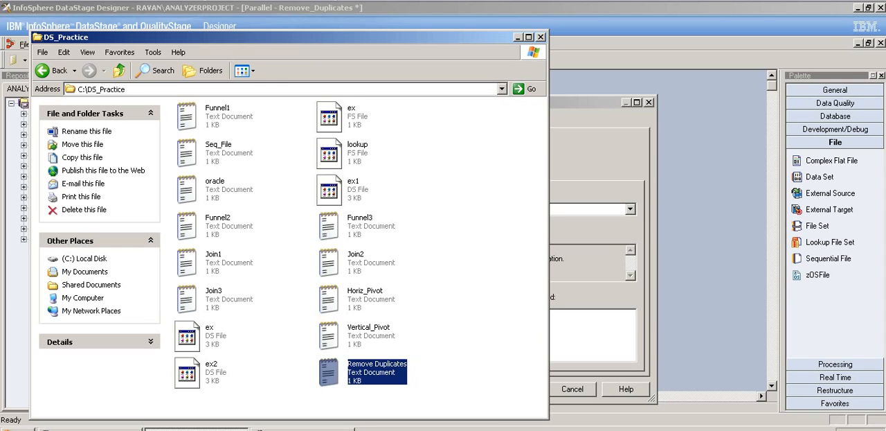
key(Return)
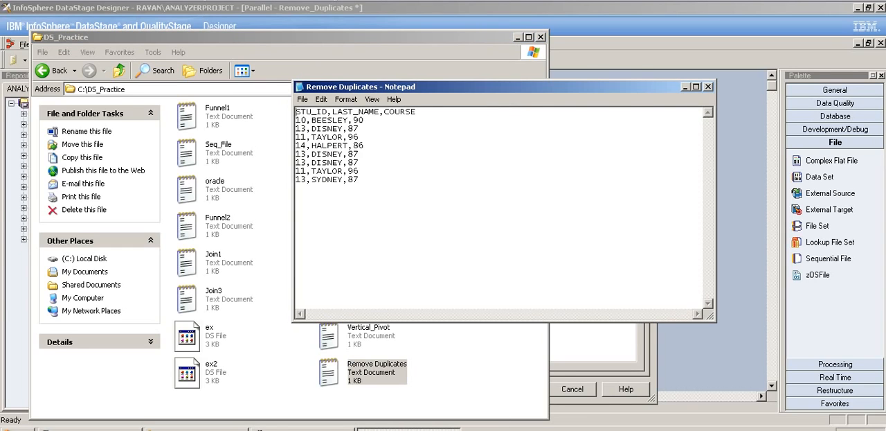
click(518, 37)
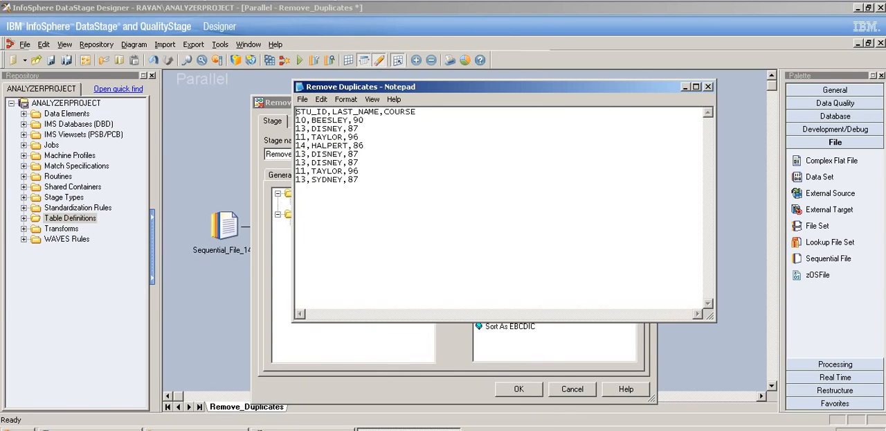
drag(499, 87, 574, 99)
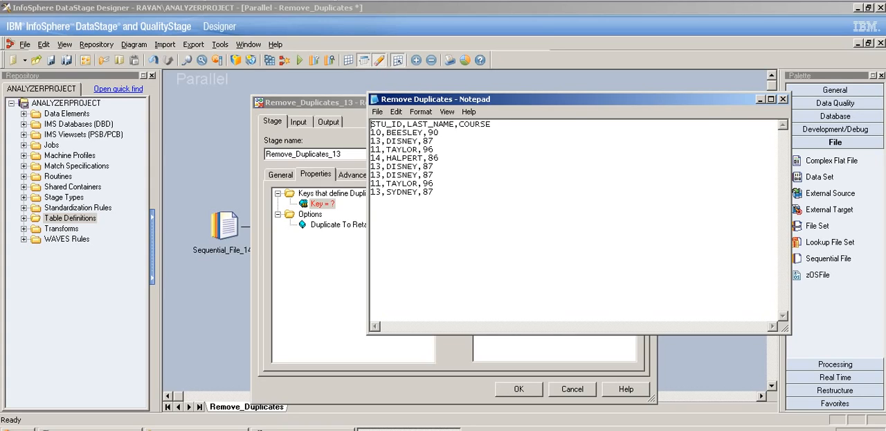
- Compare the complete records in the source file to identify repeated rows and rows that differ only in last name
drag(371, 132, 439, 132)
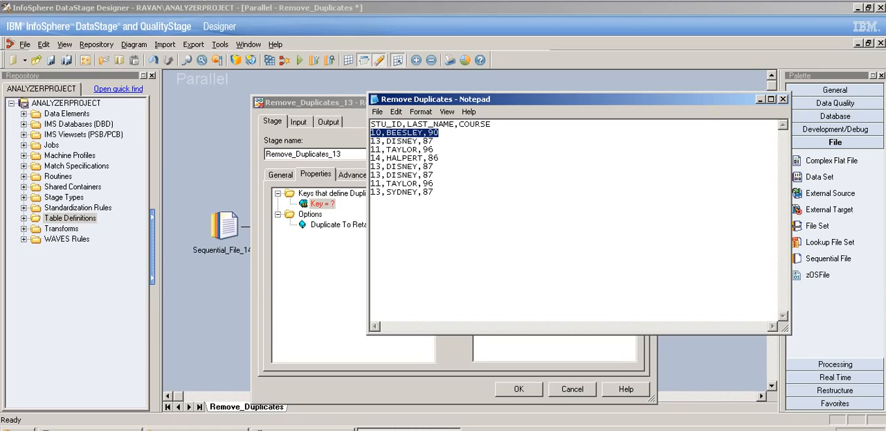
drag(434, 140, 371, 140)
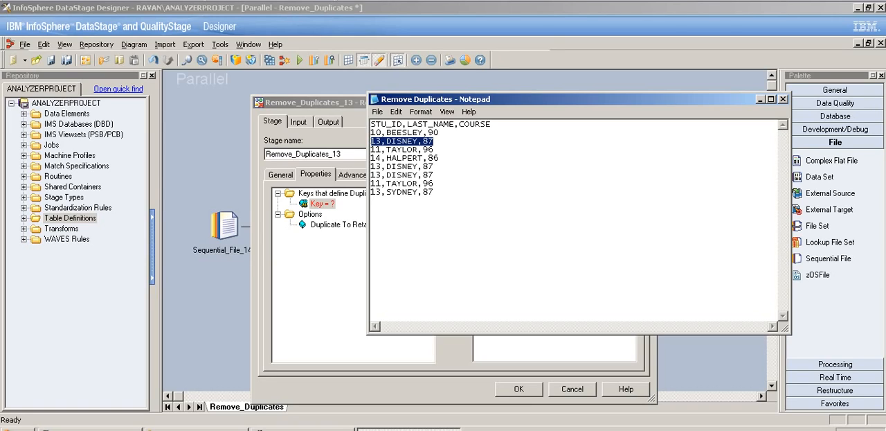
drag(434, 176, 371, 166)
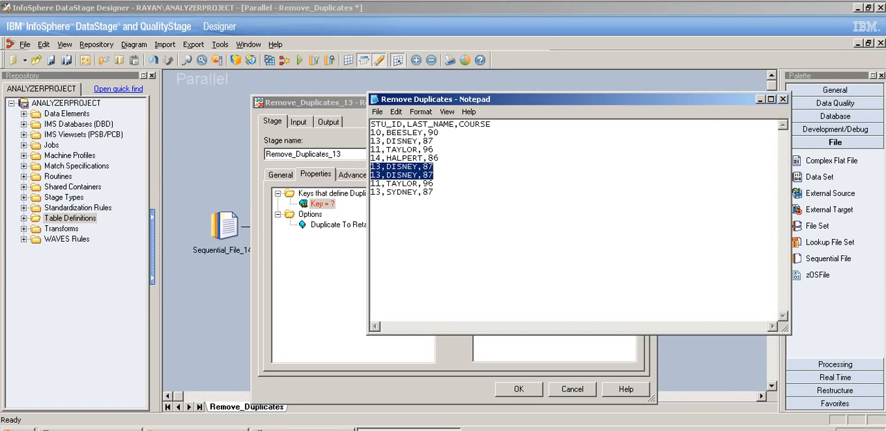
click(434, 183)
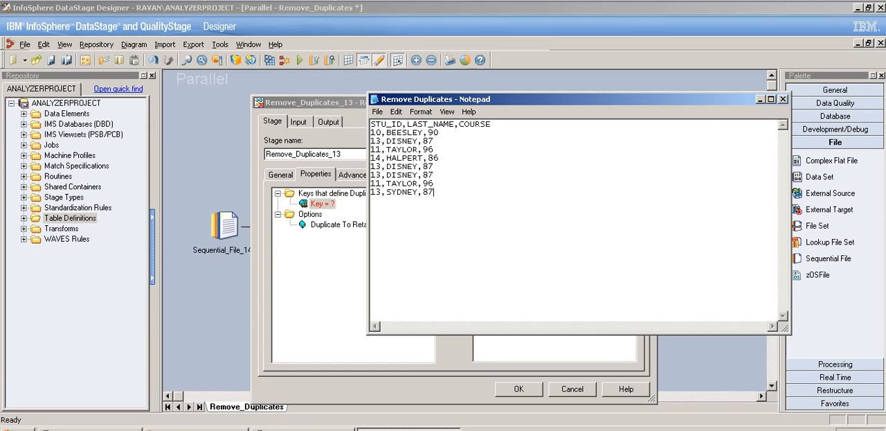
drag(433, 192, 371, 192)
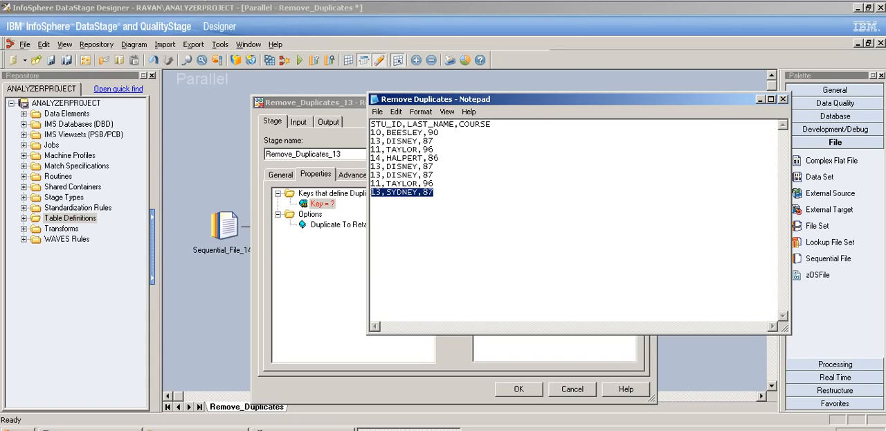
click(434, 192)
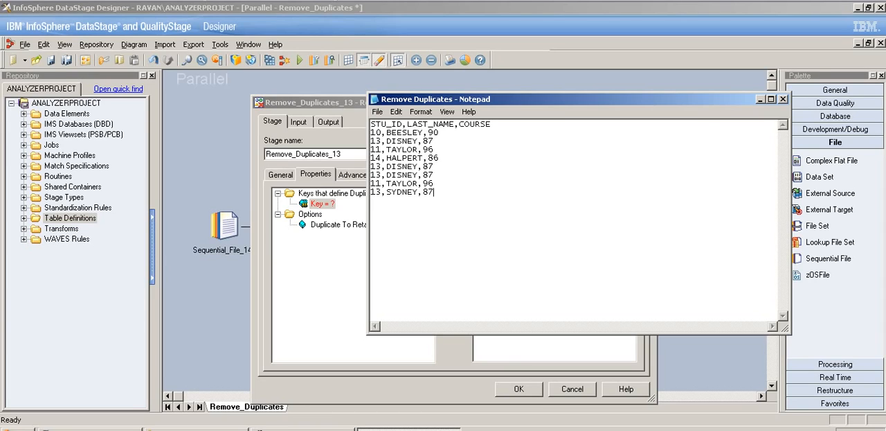
drag(370, 192, 434, 192)
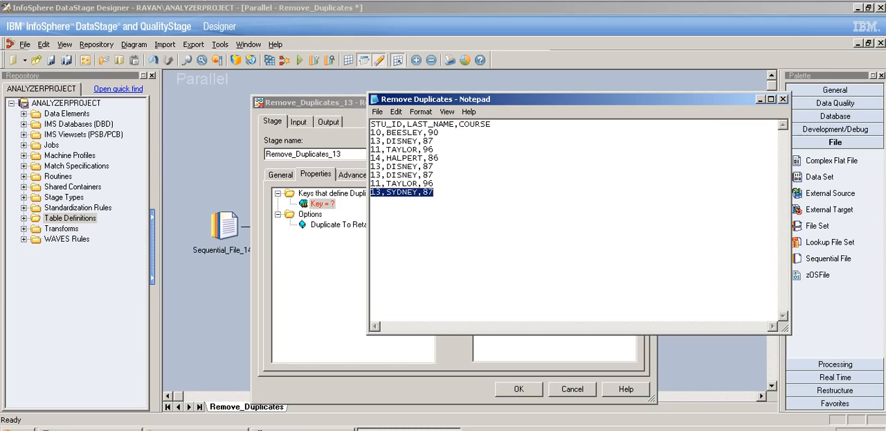
- Examine the STU_ID and LAST_NAME columns across the records as candidate keys for defining duplicates
mouse_move(408, 124)
mouse_down()
mouse_move(371, 124)
mouse_move(403, 124)
mouse_up()
click(371, 124)
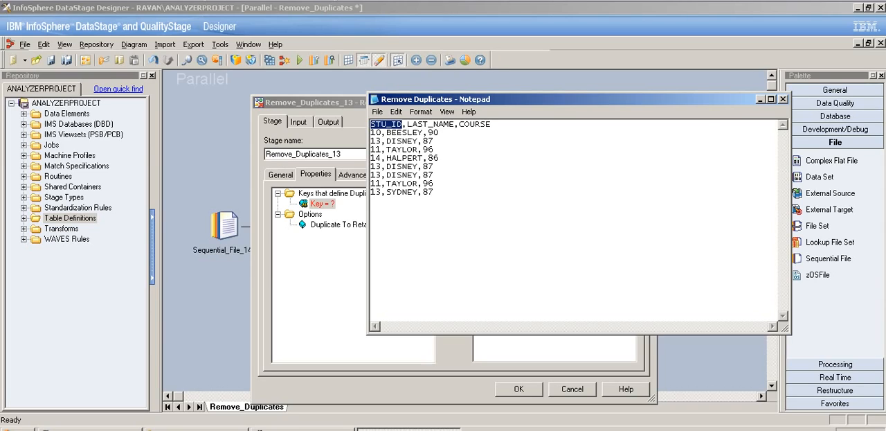
drag(371, 133, 381, 141)
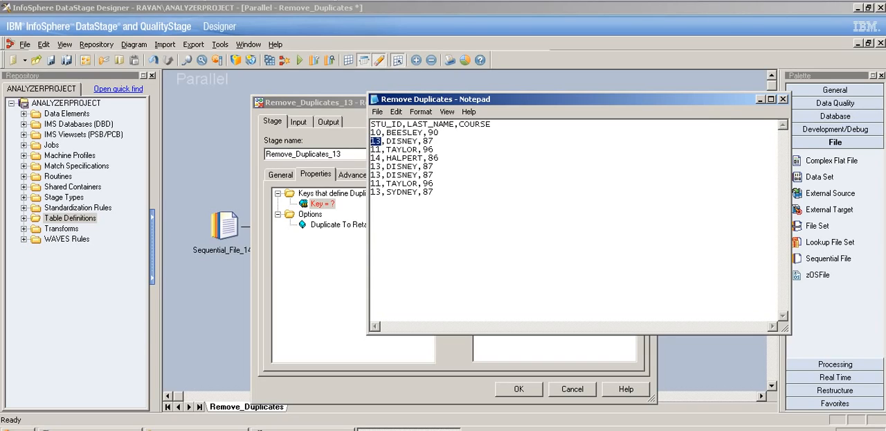
drag(383, 149, 371, 140)
drag(371, 192, 430, 192)
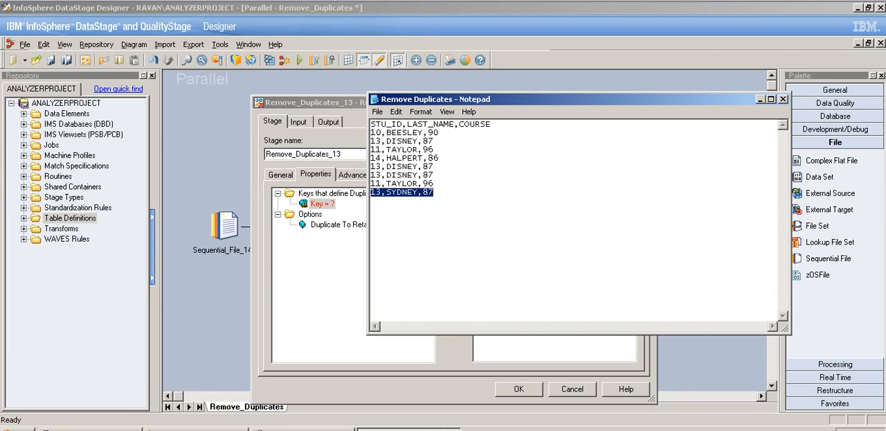
click(371, 201)
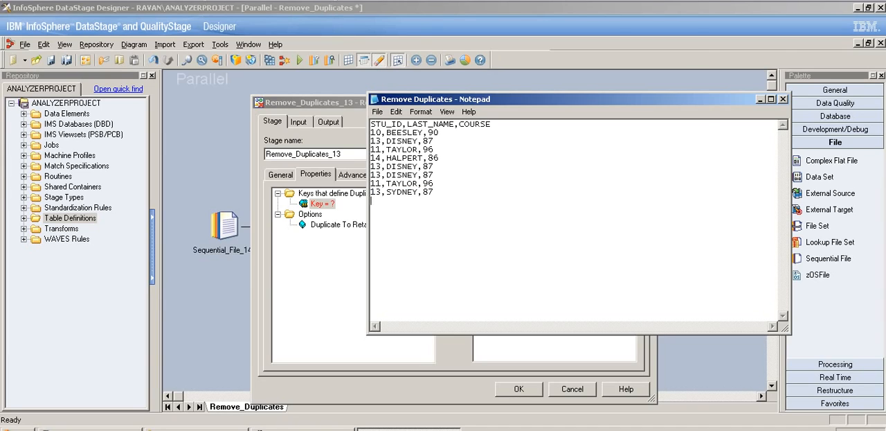
drag(381, 193, 371, 192)
mouse_move(371, 142)
mouse_down()
mouse_move(381, 141)
mouse_move(371, 149)
mouse_up()
click(434, 141)
click(372, 149)
drag(433, 192, 371, 192)
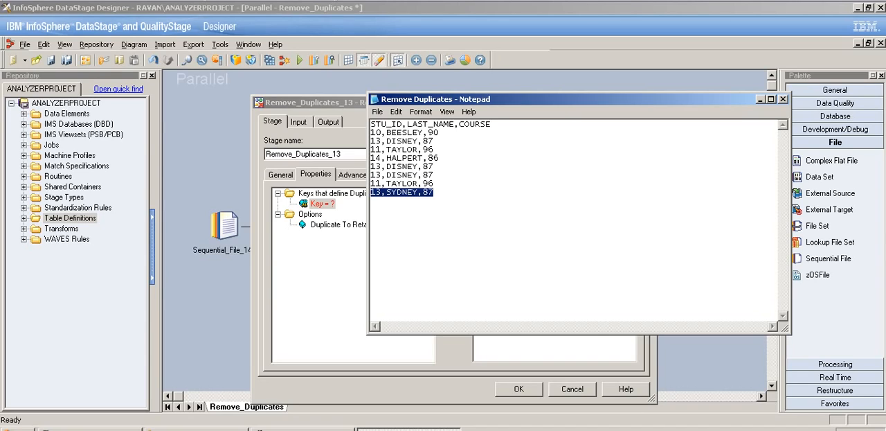
drag(381, 141, 371, 142)
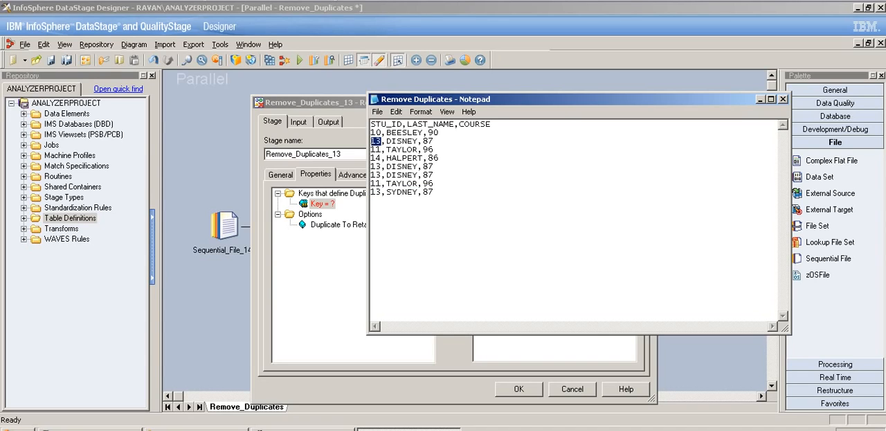
mouse_move(455, 124)
mouse_down()
mouse_move(403, 124)
mouse_move(455, 124)
mouse_up()
click(416, 135)
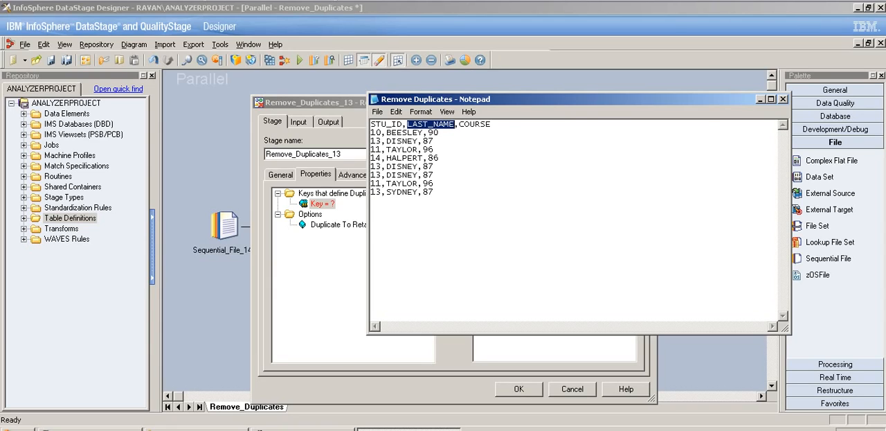
- Compare the STU_ID and LAST_NAME values of the repeated records with those of the last record in the source file
drag(383, 141, 371, 141)
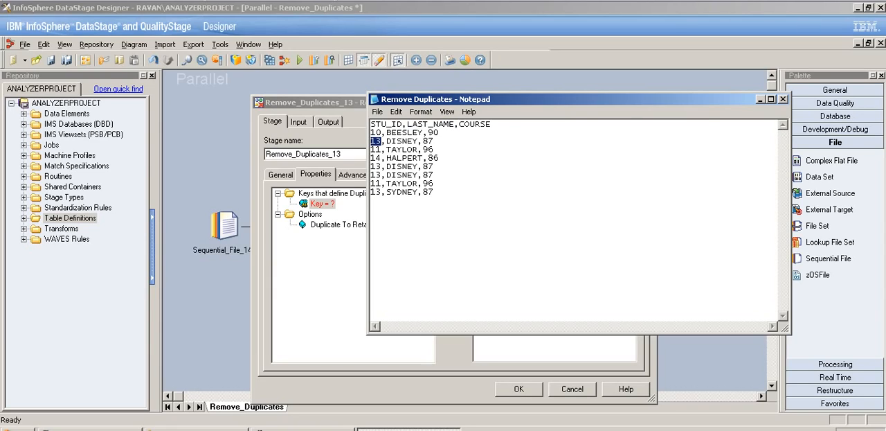
drag(383, 192, 370, 192)
drag(387, 175, 418, 174)
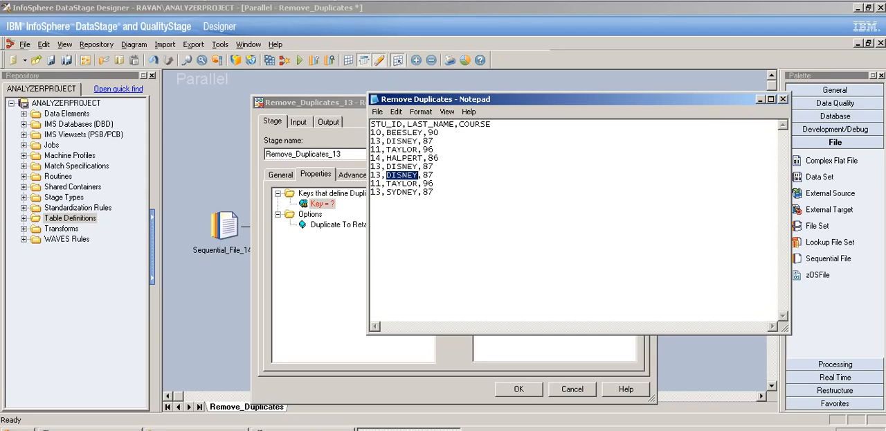
drag(387, 150, 418, 149)
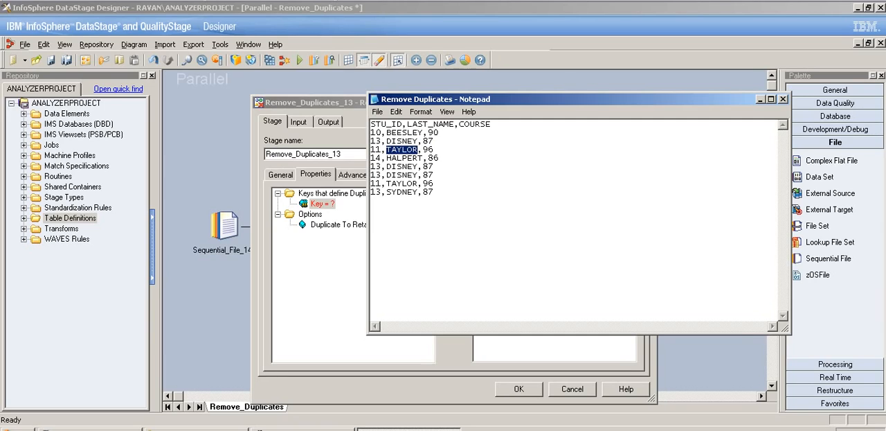
click(372, 200)
drag(435, 192, 371, 192)
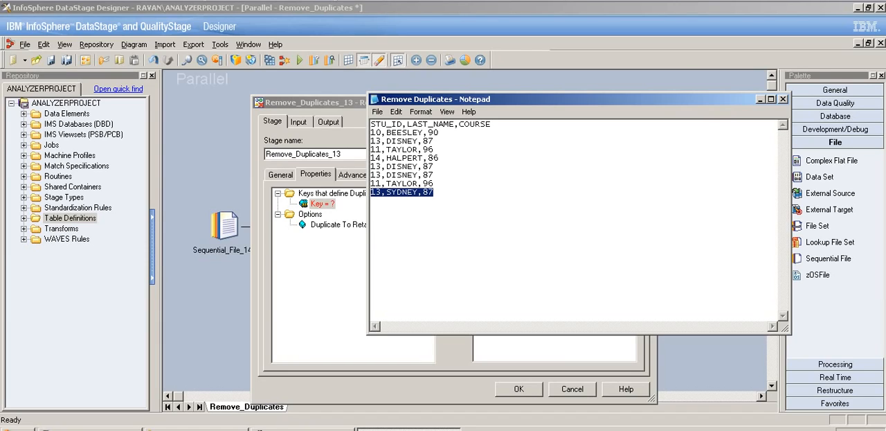
click(382, 192)
mouse_move(386, 192)
mouse_down()
mouse_move(431, 183)
mouse_move(415, 194)
mouse_move(428, 192)
mouse_move(372, 192)
mouse_up()
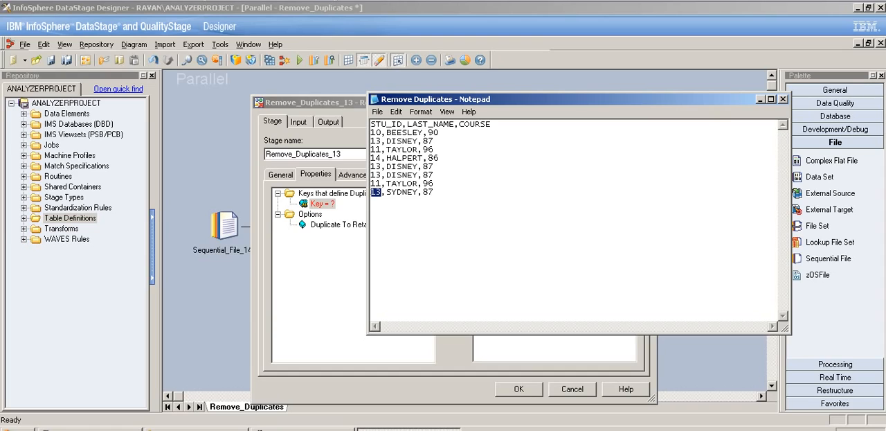
- Return to the Remove Duplicates stage's properties and select its Key property
click(409, 430)
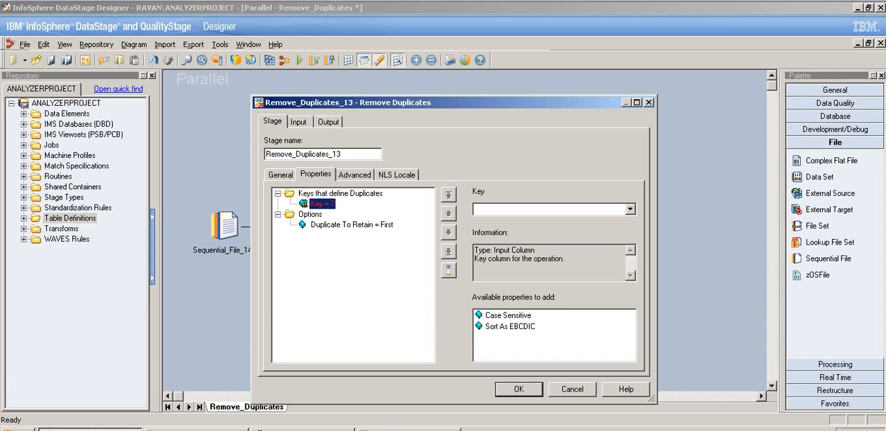
click(310, 214)
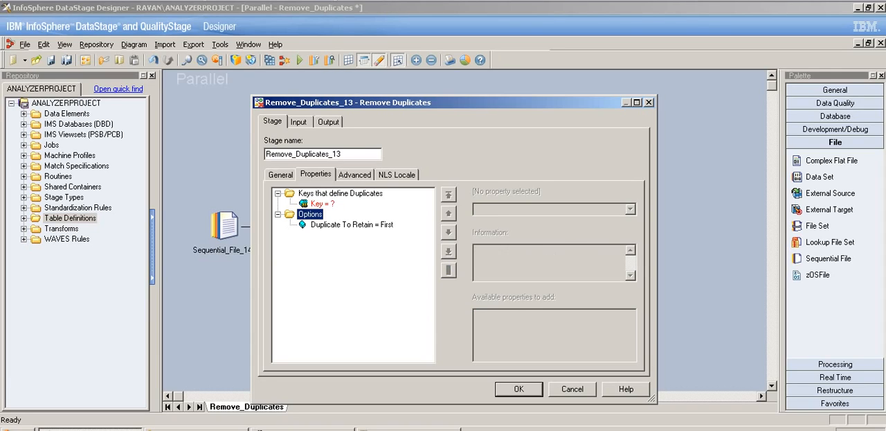
click(323, 203)
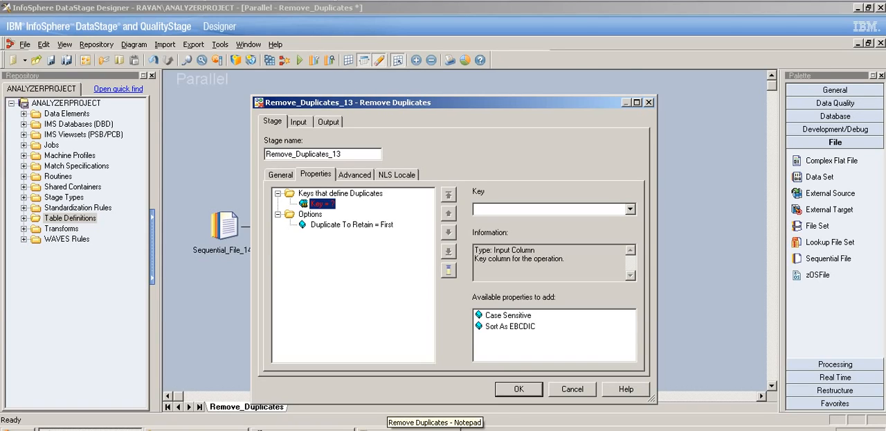
- Reopen the source file and compare STU_ID alone with STU_ID plus LAST_NAME as the key that defines duplicates
click(416, 428)
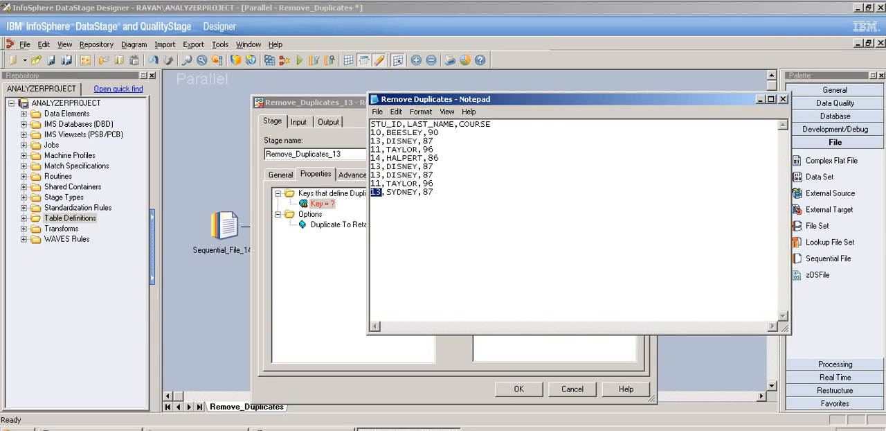
drag(408, 125, 371, 125)
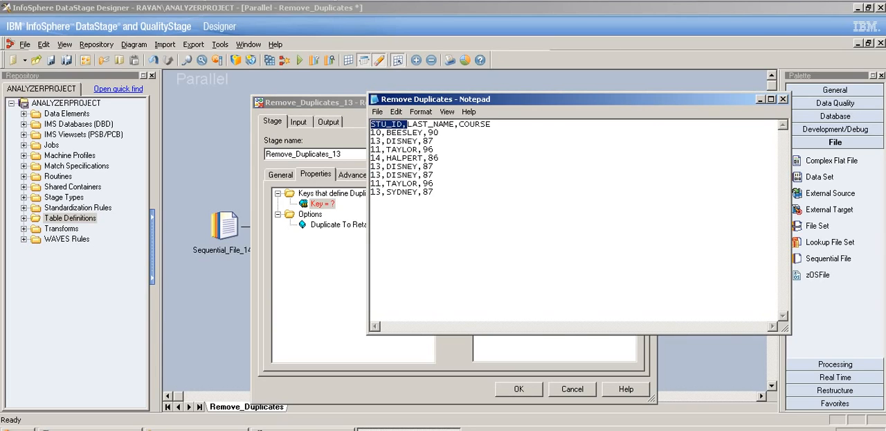
drag(435, 192, 381, 167)
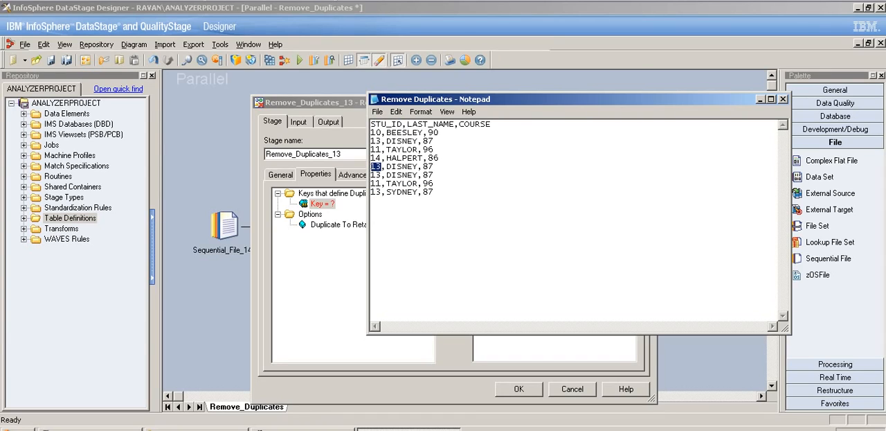
drag(371, 124, 455, 124)
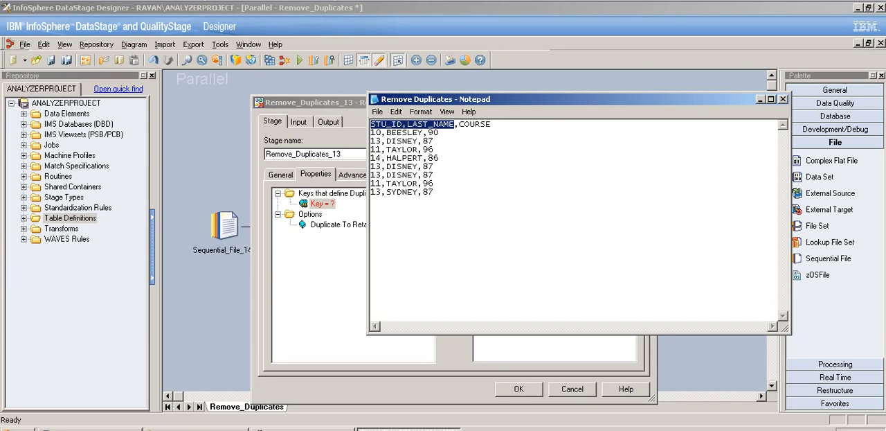
drag(388, 192, 372, 192)
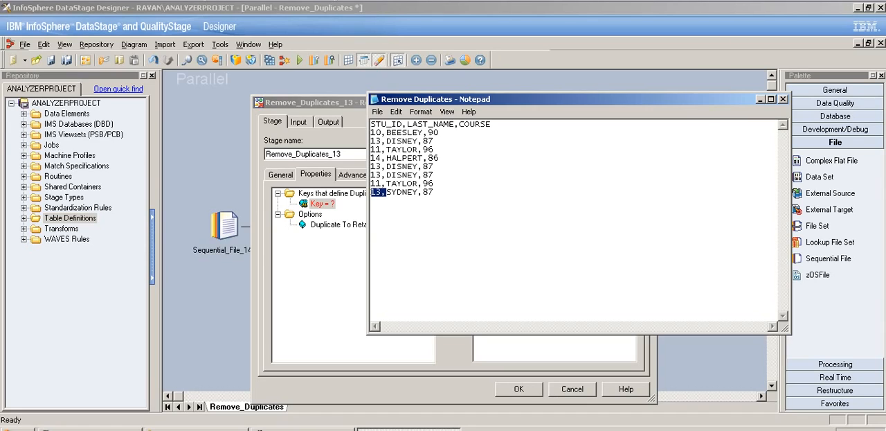
drag(423, 192, 387, 192)
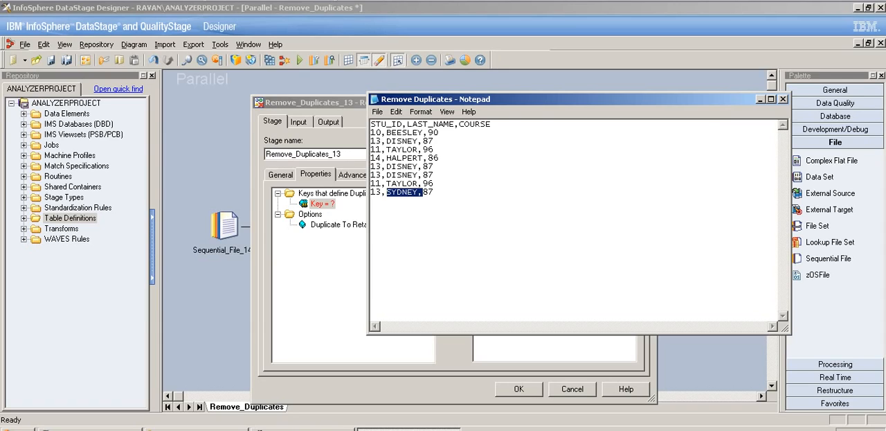
drag(434, 191, 371, 192)
drag(407, 124, 371, 124)
drag(455, 124, 407, 124)
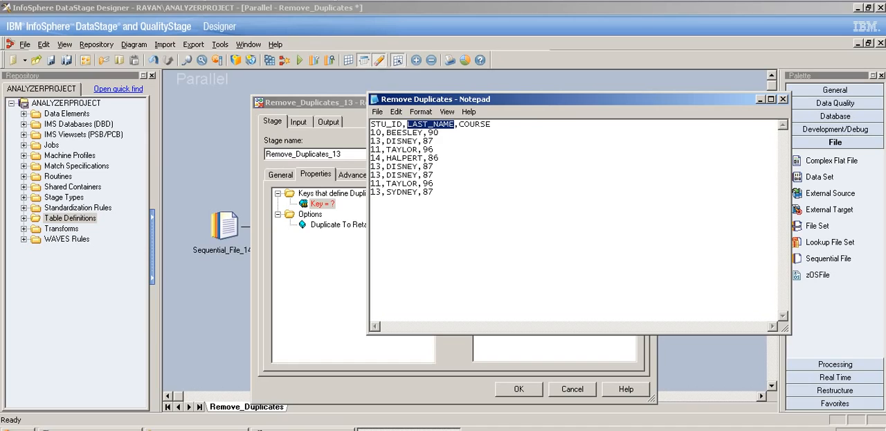
drag(371, 166, 420, 174)
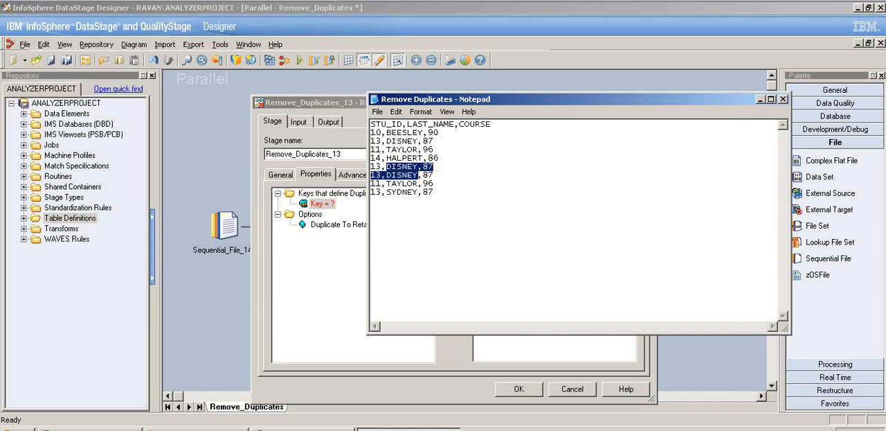
click(372, 200)
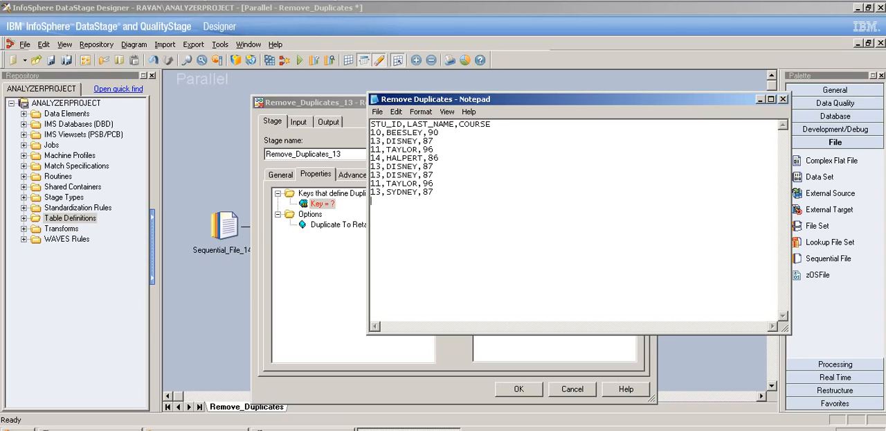
- Minimize the source file and set the Remove Duplicates stage's Duplicate To Retain option to First
click(760, 99)
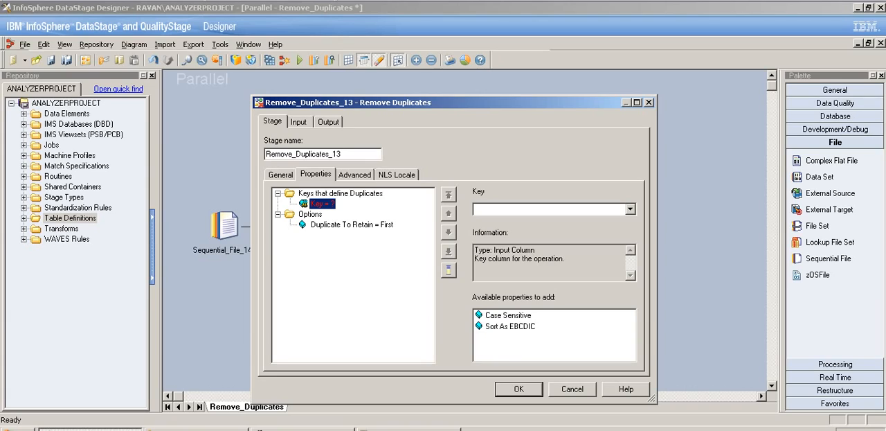
click(310, 214)
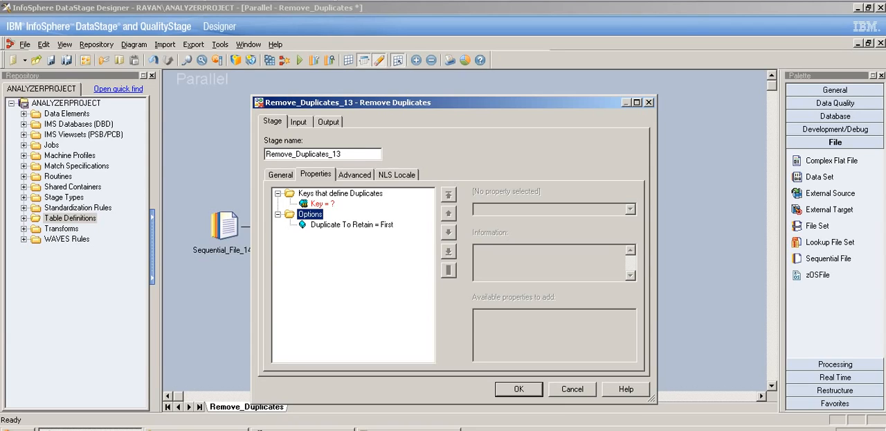
click(351, 224)
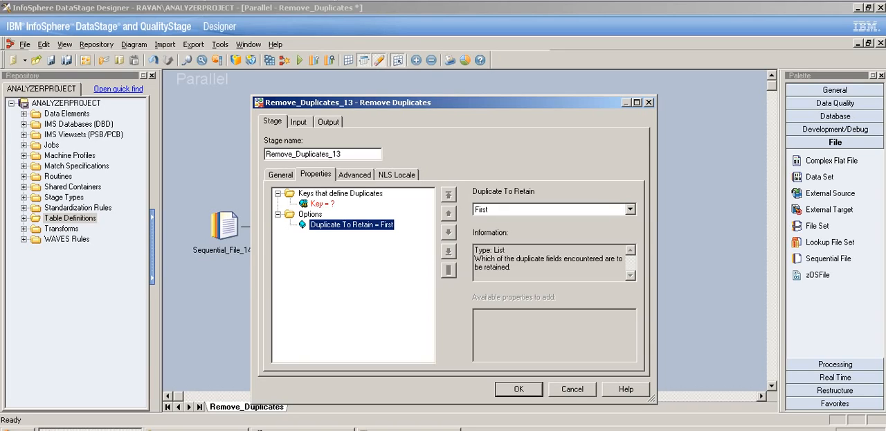
click(630, 209)
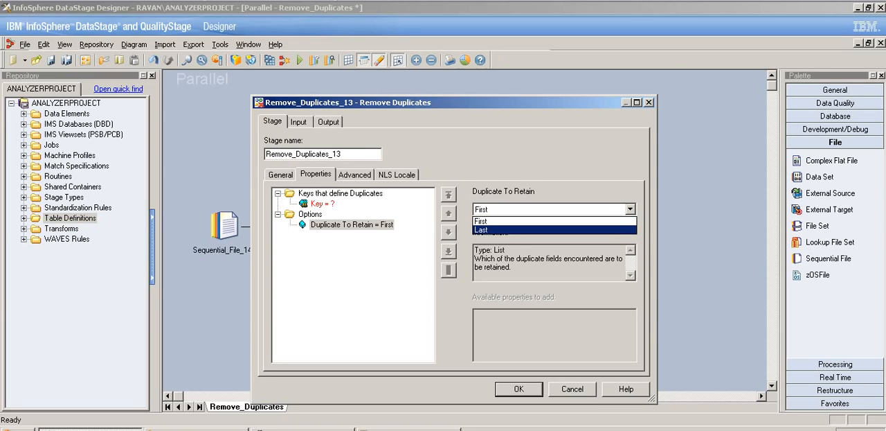
click(554, 221)
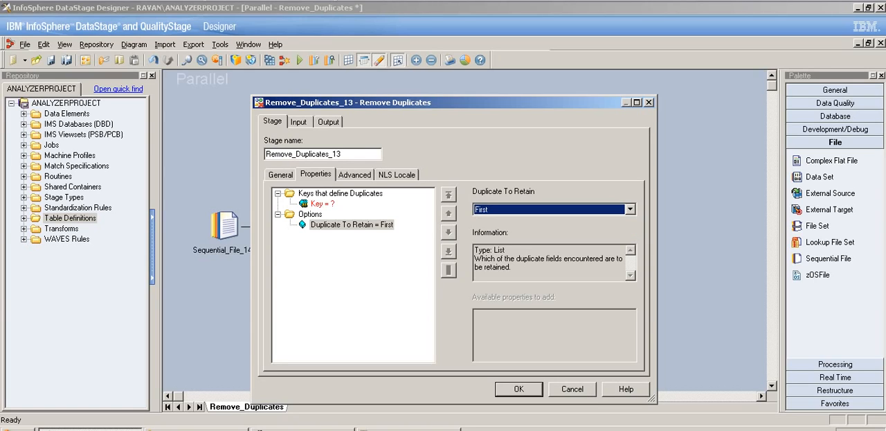
- Bring back the source file and add an "output" section below the records, containing a copy of the first data record
click(408, 429)
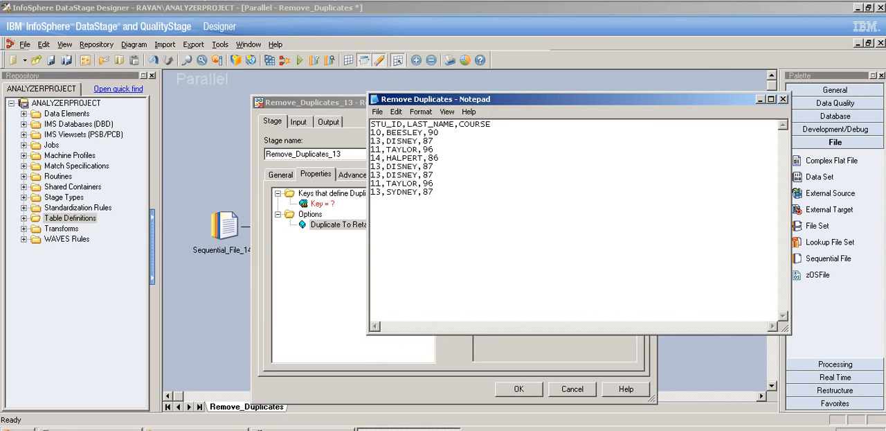
drag(439, 132, 371, 133)
key(ctrl+c)
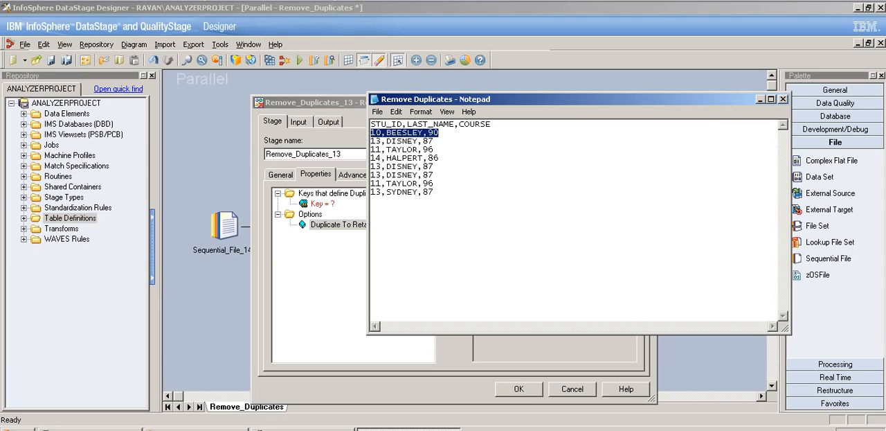
click(371, 209)
key(Return)
key(Return)
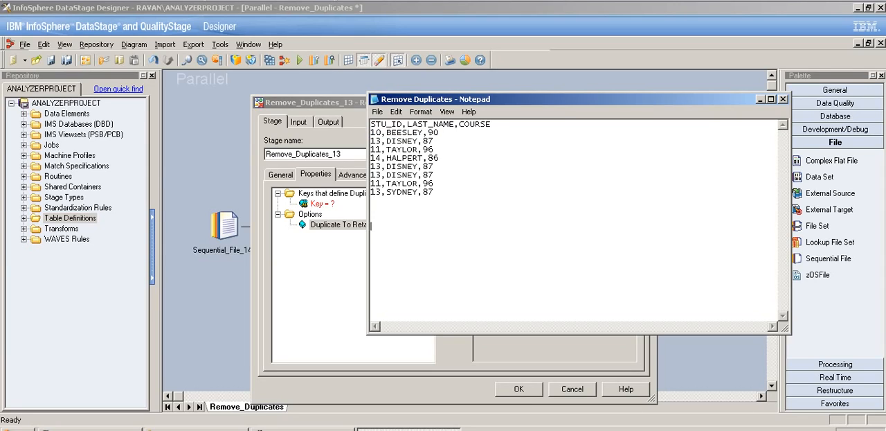
key(ctrl+v)
key(Up)
key(Up)
key(Return)
text(output)
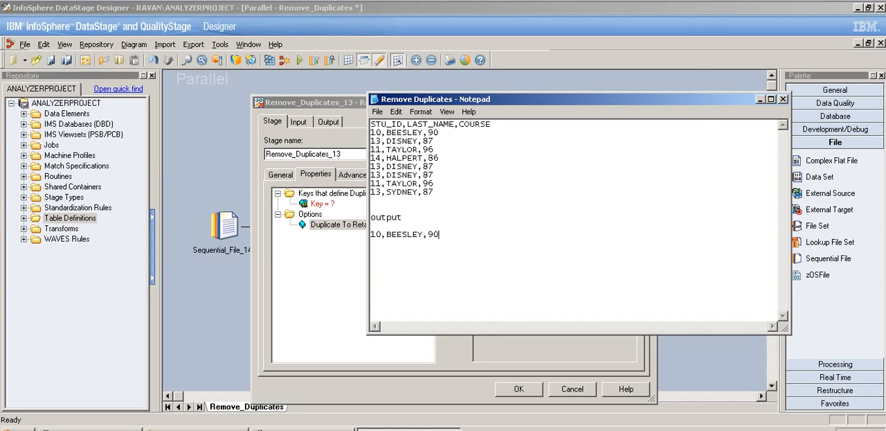
key(Return)
- Examine the source records that share the second data record's STU_ID to work out which duplicate to retain
drag(434, 141, 371, 142)
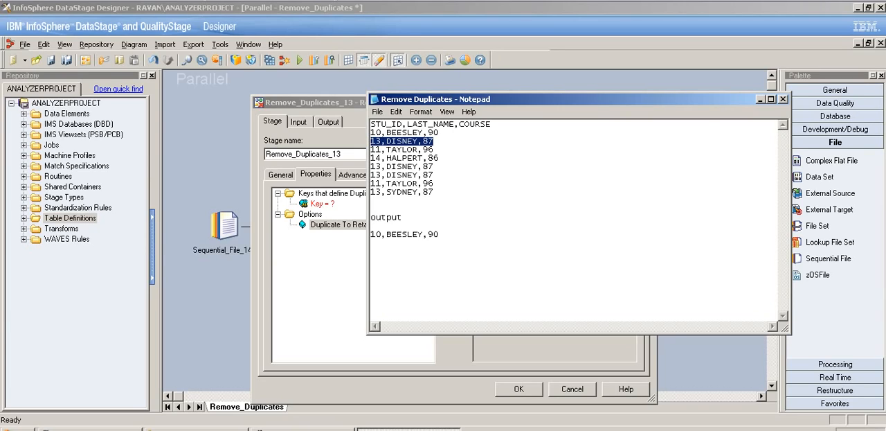
drag(434, 174, 371, 166)
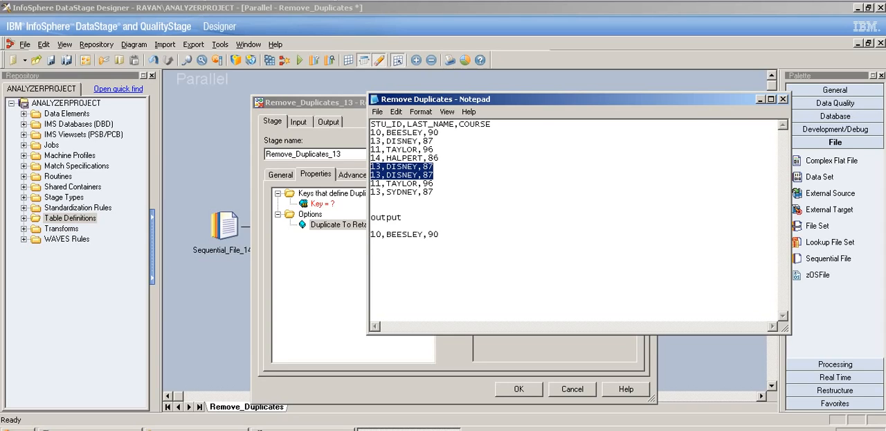
click(435, 175)
key(shift+Left)
key(shift+Left)
key(shift+Left)
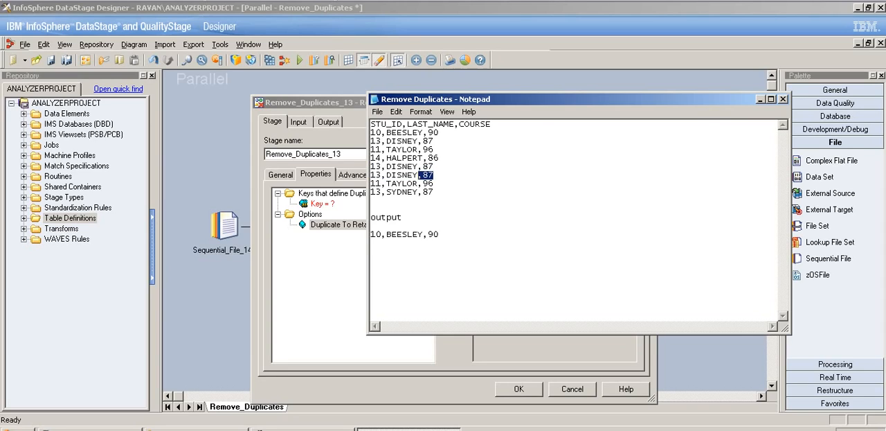
drag(434, 191, 371, 192)
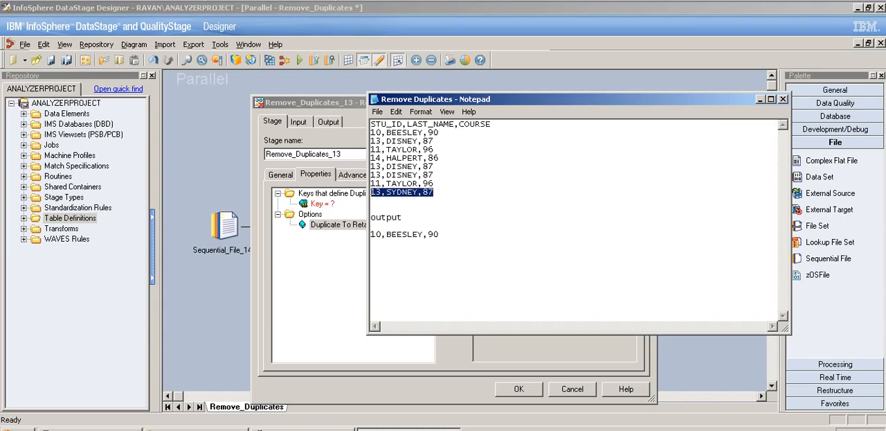
click(434, 184)
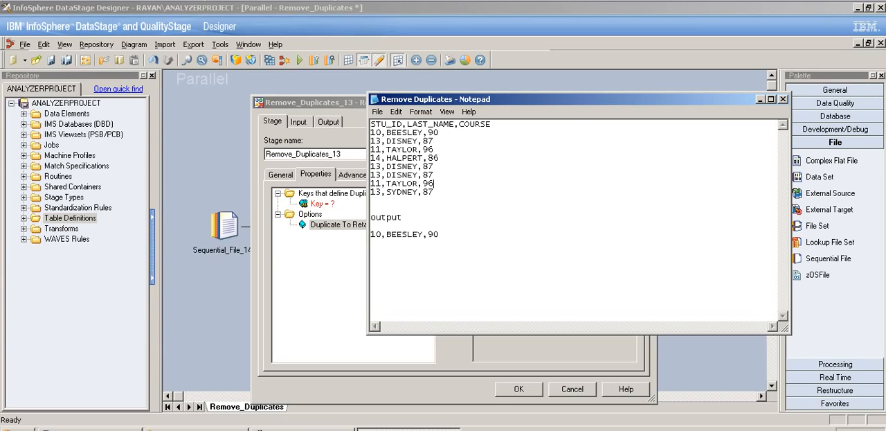
drag(434, 192, 371, 191)
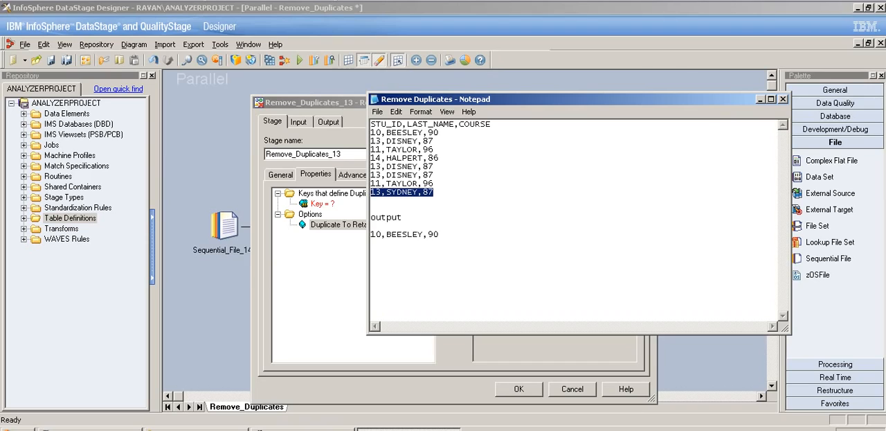
- Paste another copy of the first data record on a new line at the end of the output section
click(440, 235)
key(Return)
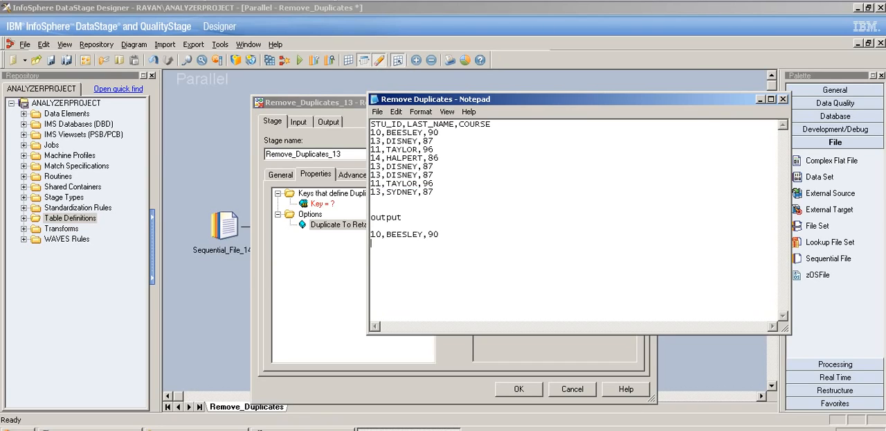
key(ctrl+v)
- Compare the first, middle and last occurrences of the repeated STU_ID as candidates for the retained record
drag(434, 141, 371, 141)
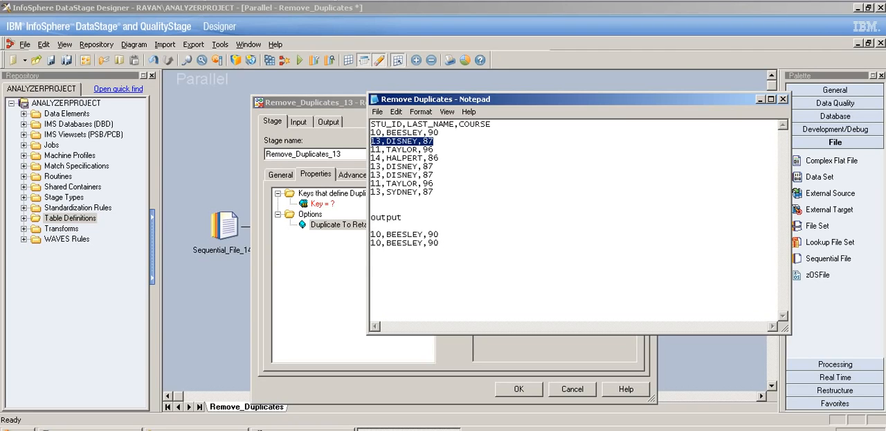
drag(434, 175, 371, 174)
drag(434, 192, 372, 191)
click(372, 200)
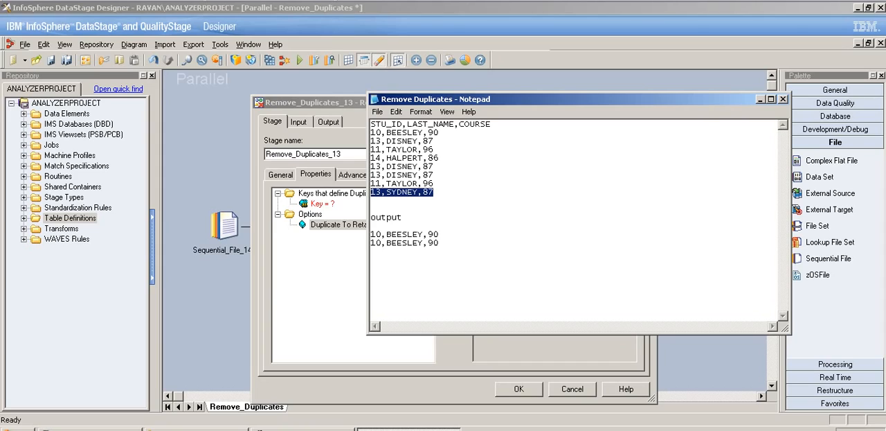
- Examine the first record with the repeated STU_ID and the STU_ID and LAST_NAME column names in the source file
click(372, 200)
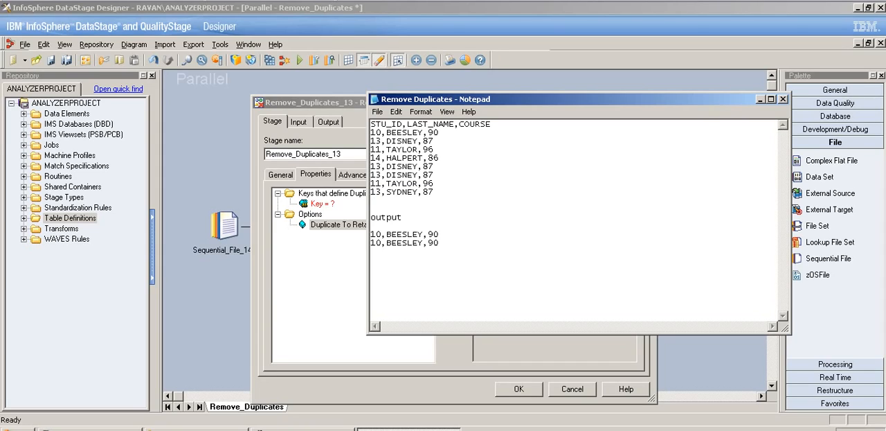
drag(435, 141, 372, 139)
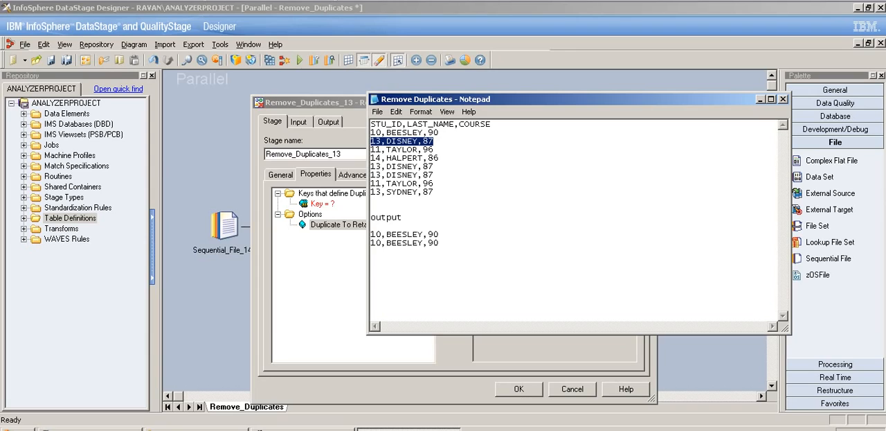
drag(460, 124, 370, 123)
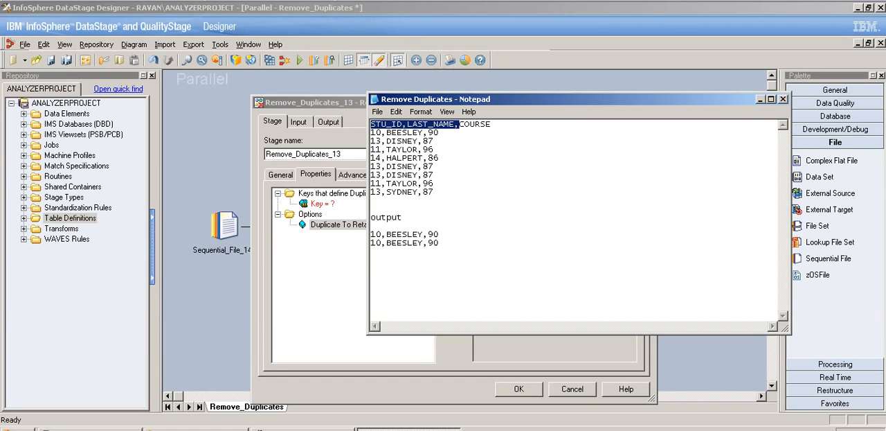
- Return from the source file to the Remove Duplicates stage properties and keep First as the duplicate to retain
click(760, 99)
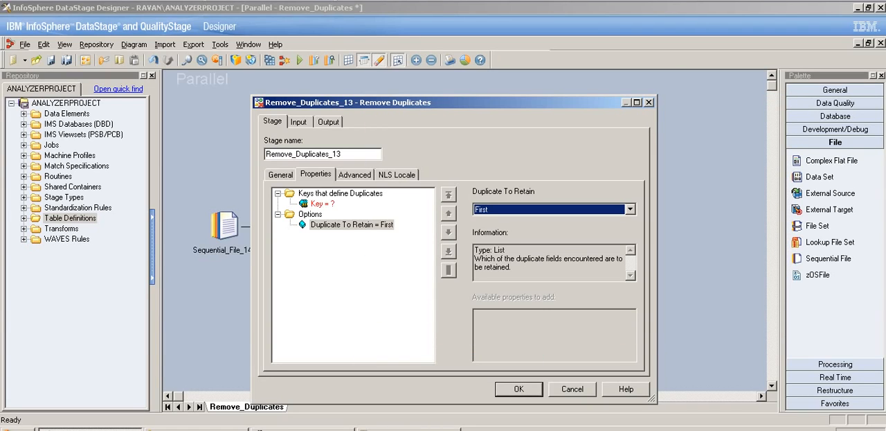
click(630, 210)
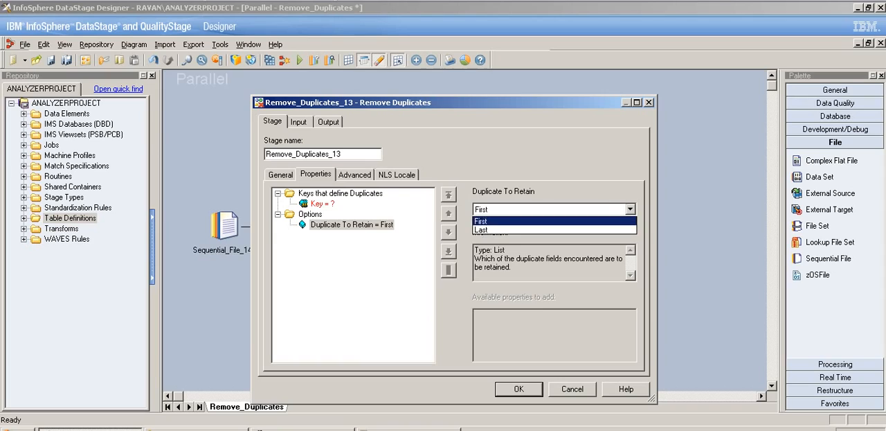
click(555, 220)
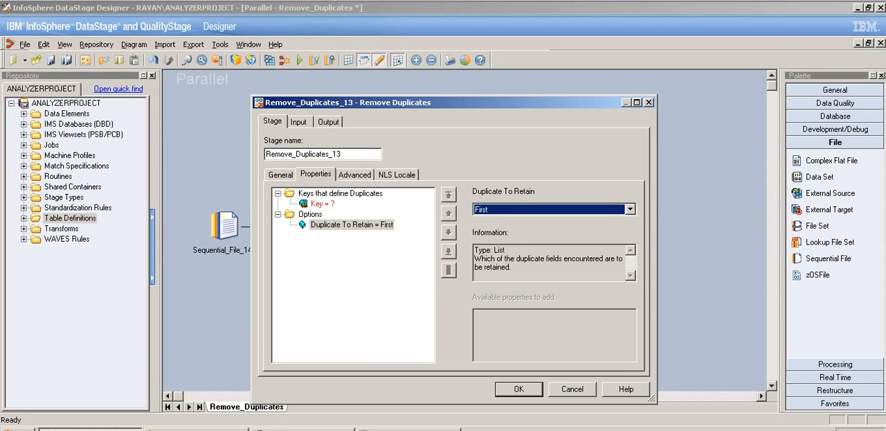
- Review the Remove Duplicates stage's input partition types and output mapping, and accept the stage settings
click(299, 122)
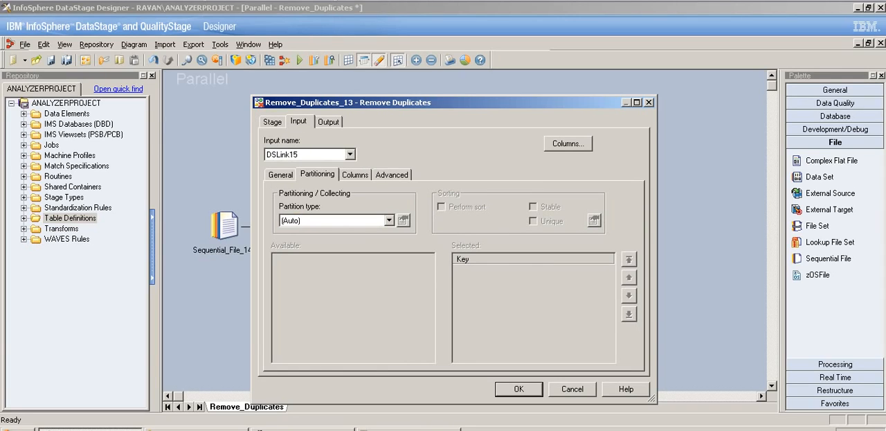
click(389, 220)
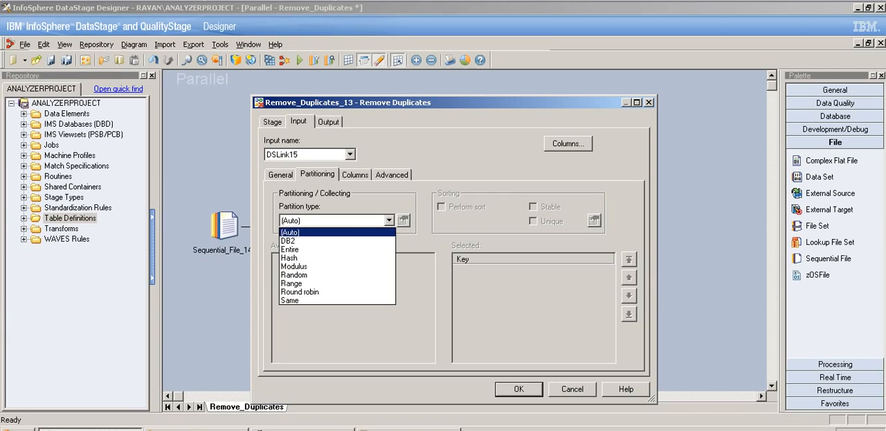
click(389, 221)
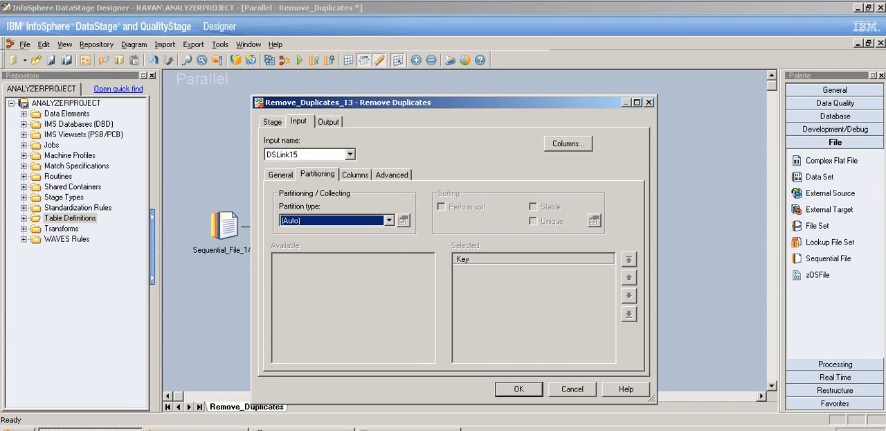
click(328, 121)
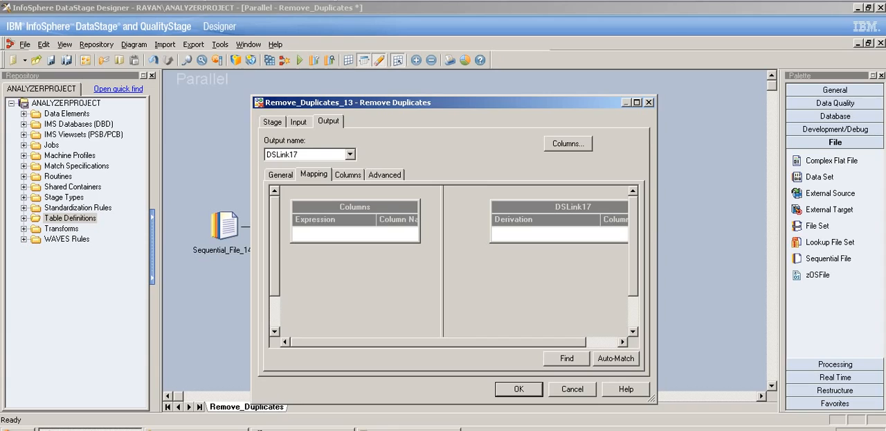
click(519, 388)
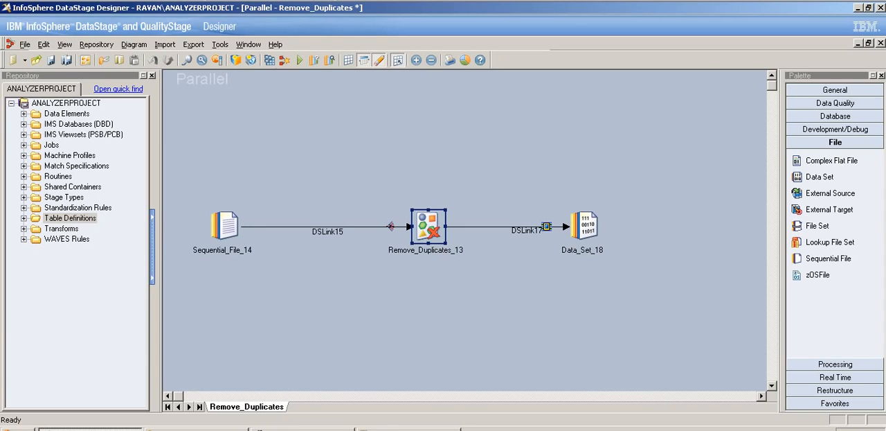
- Open the Sequential_File_14 stage's properties, and close the source text file in Notepad, saving its changes
click(409, 429)
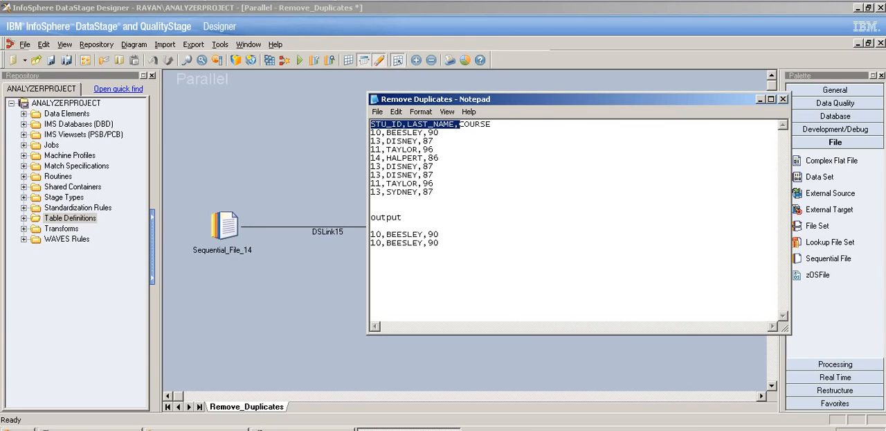
click(760, 99)
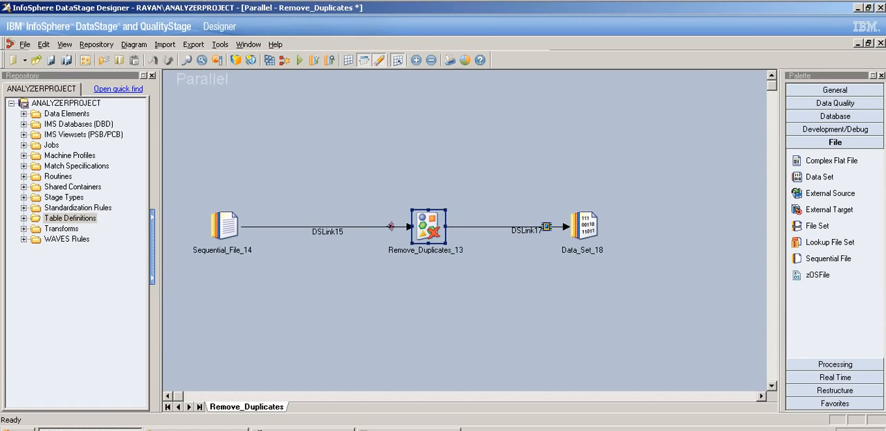
double_click(224, 226)
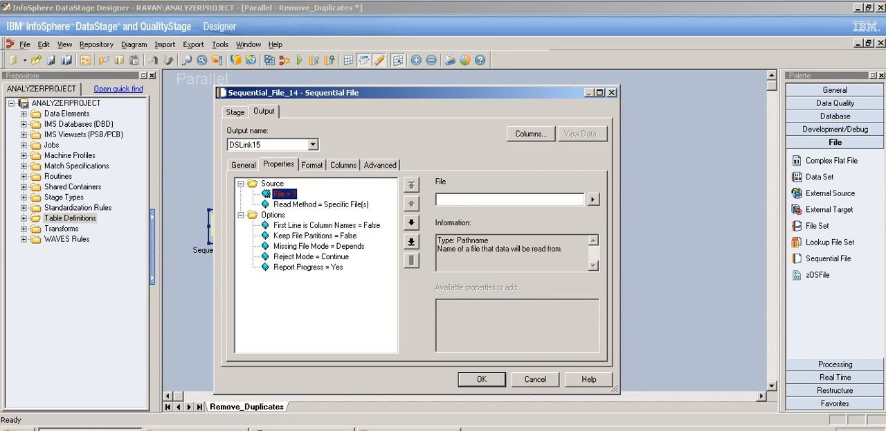
click(409, 429)
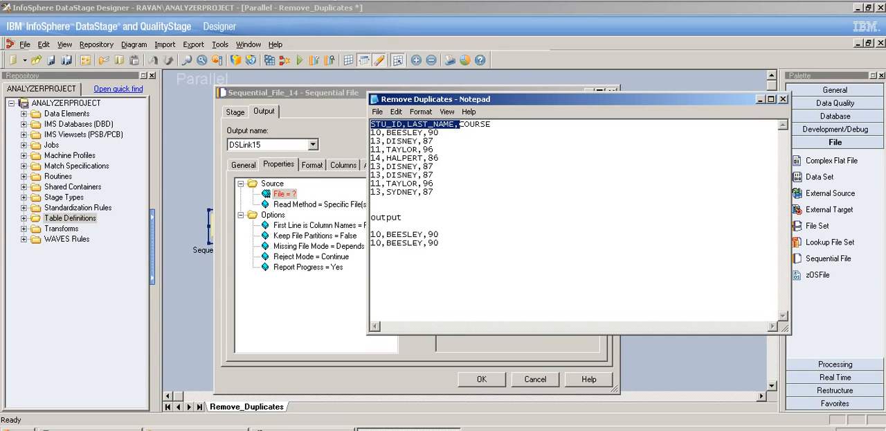
key(alt+F4)
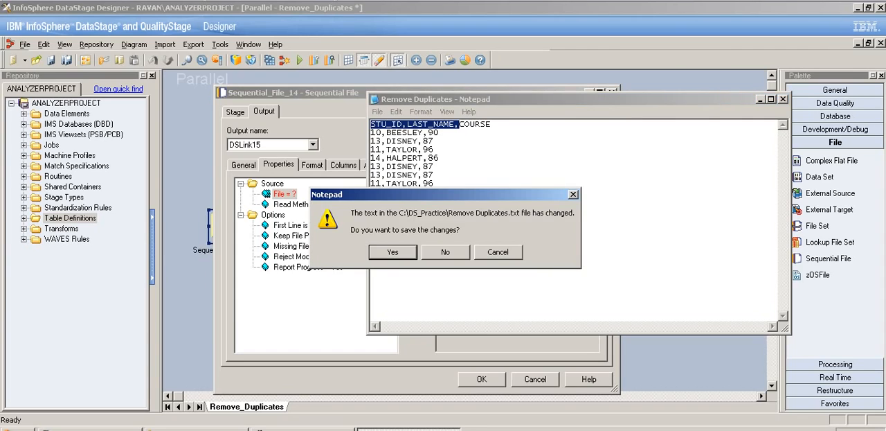
key(Return)
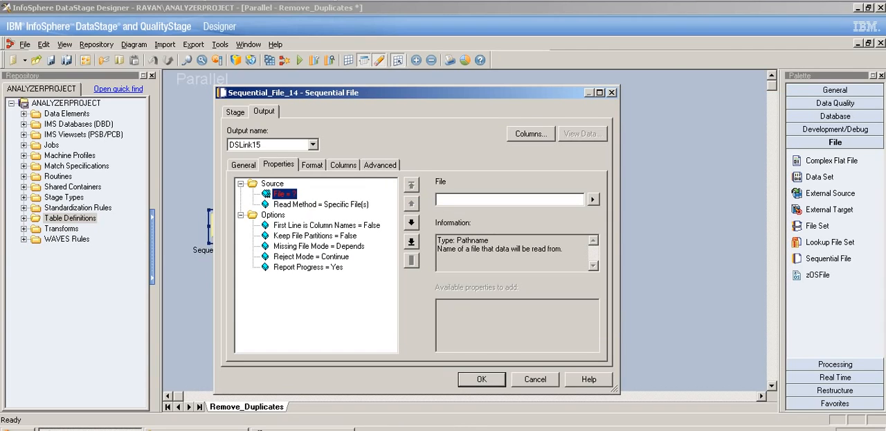
- Set the sequential stage's source file to C:\DS_Practice\Remove Duplicates.txt by browsing the server
click(592, 199)
click(631, 223)
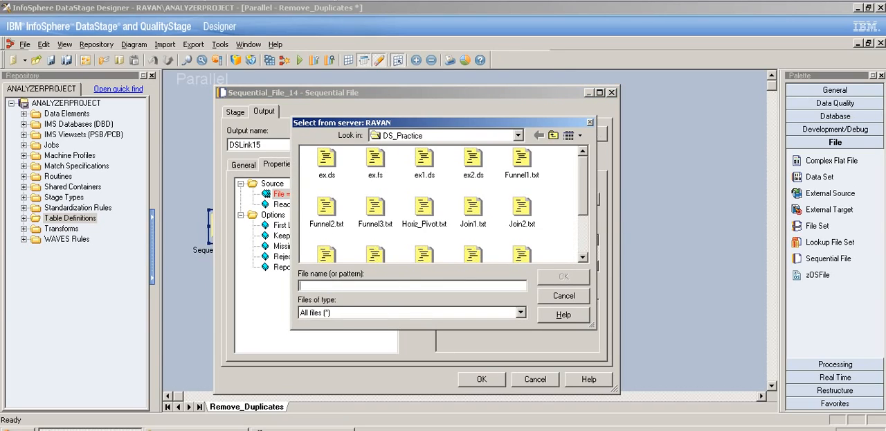
scroll(443, 204, down, 3)
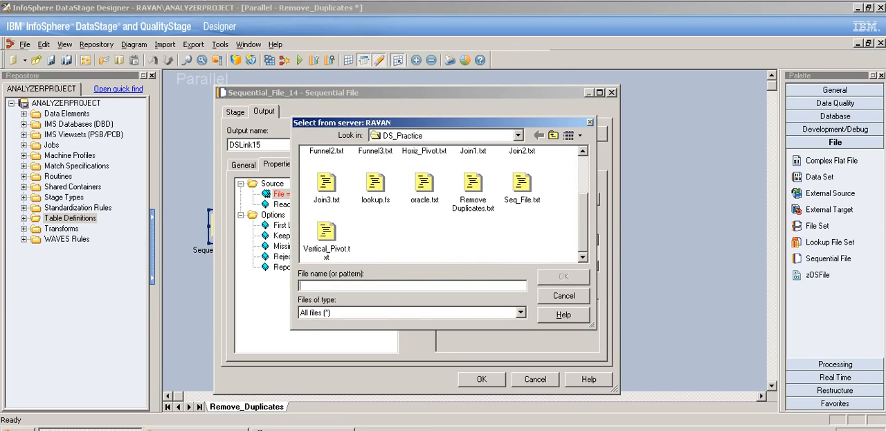
click(473, 191)
click(563, 277)
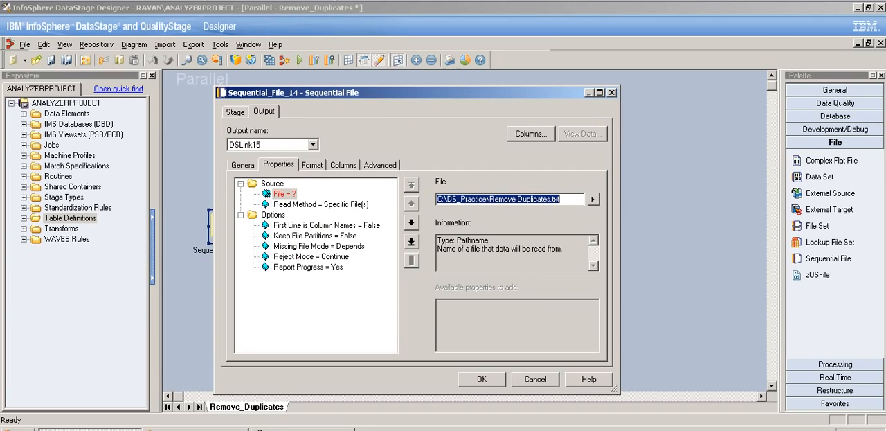
- Set First Line is Column Names to True for the sequential source file
click(327, 225)
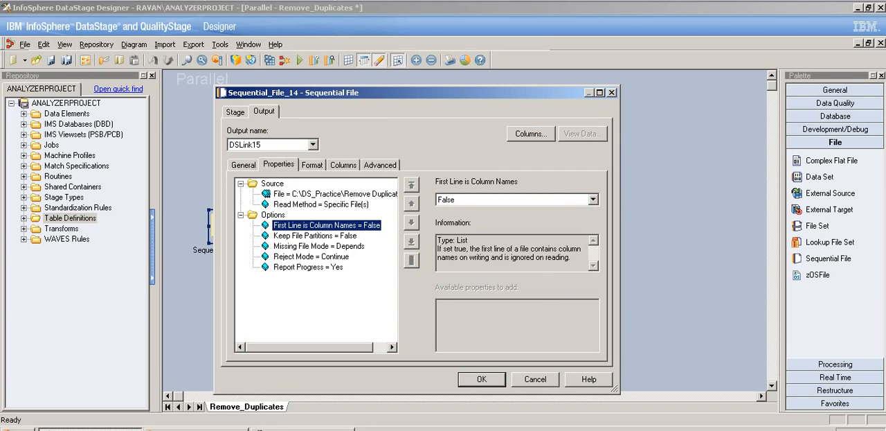
click(594, 199)
click(516, 220)
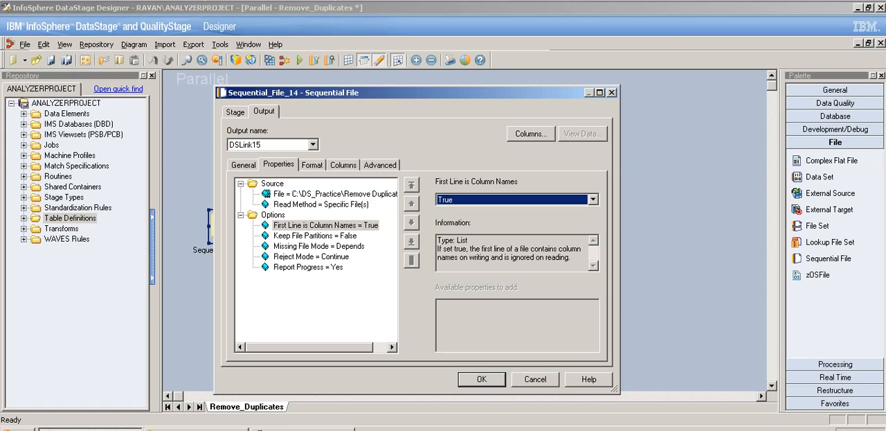
- Load all columns from the Sequential\DS_Practice table definition Remove Duplicates.txt into the sequential stage's output, and accept the stage settings
click(312, 165)
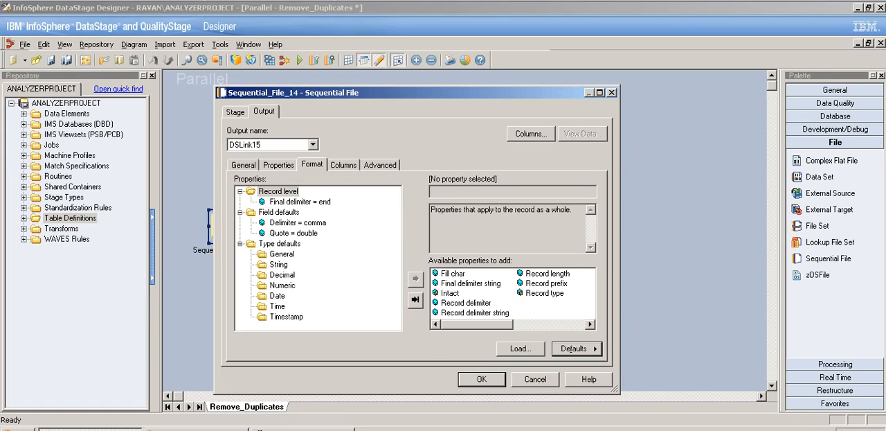
click(344, 164)
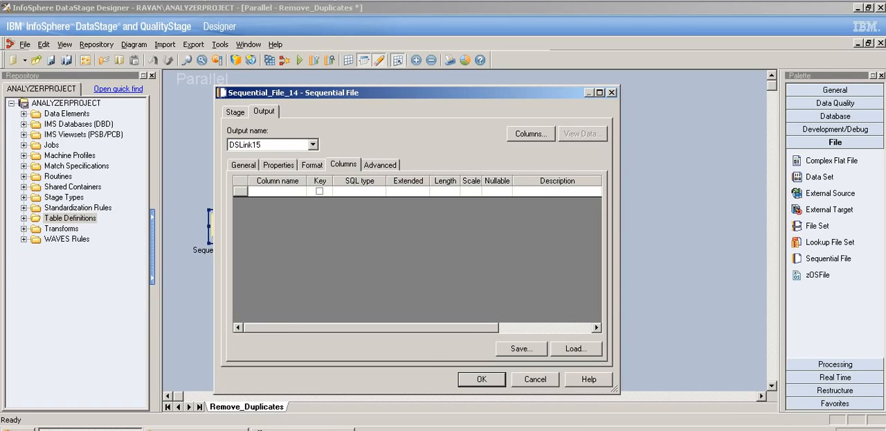
click(576, 349)
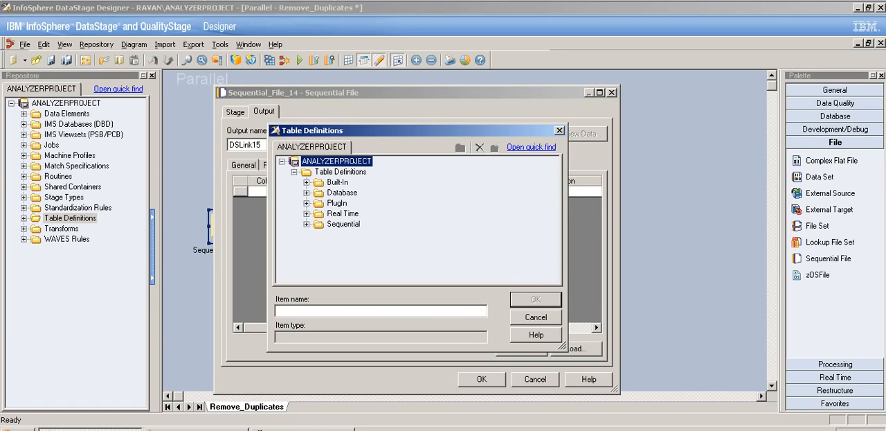
click(307, 224)
click(319, 235)
click(387, 266)
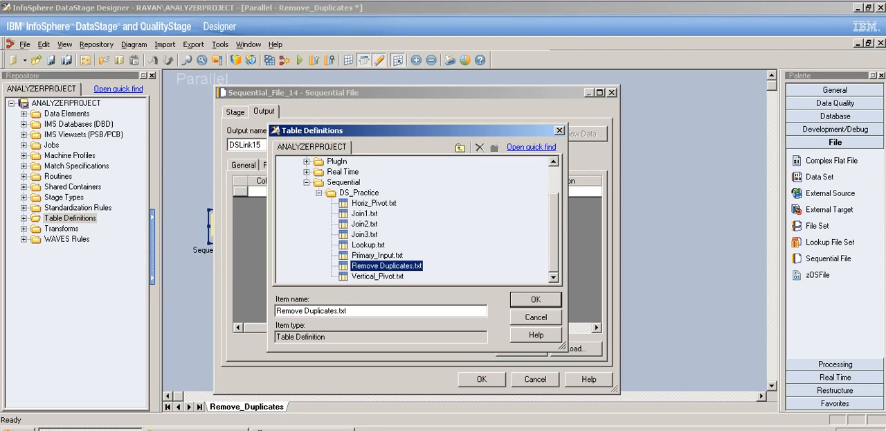
click(536, 299)
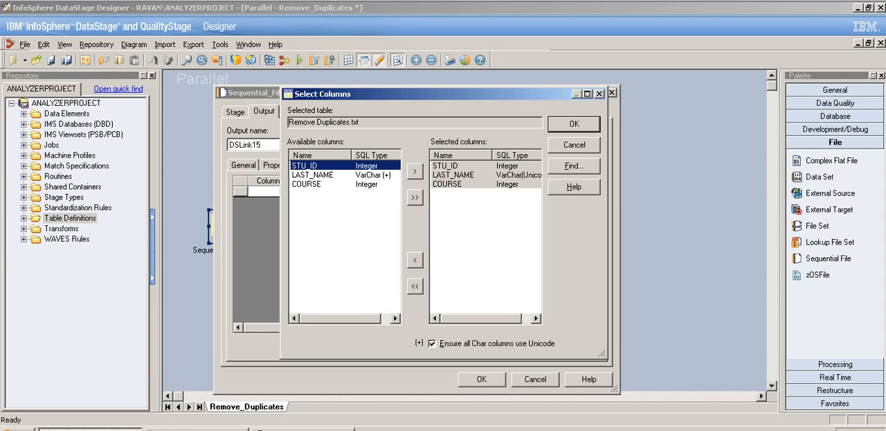
key(Return)
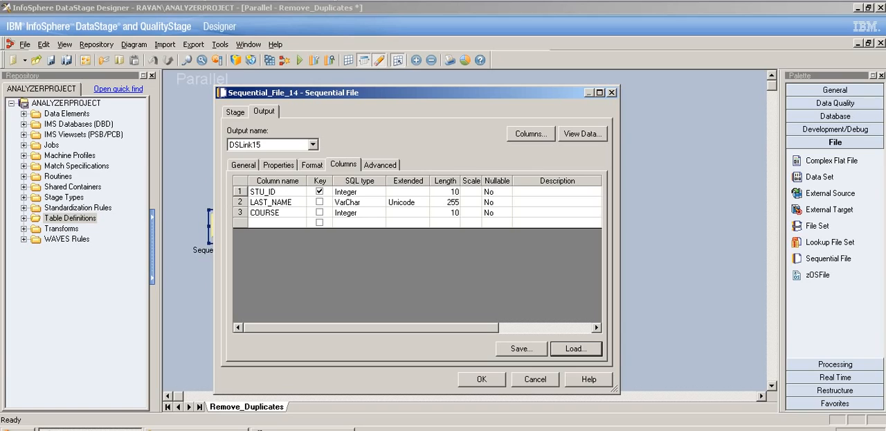
click(482, 379)
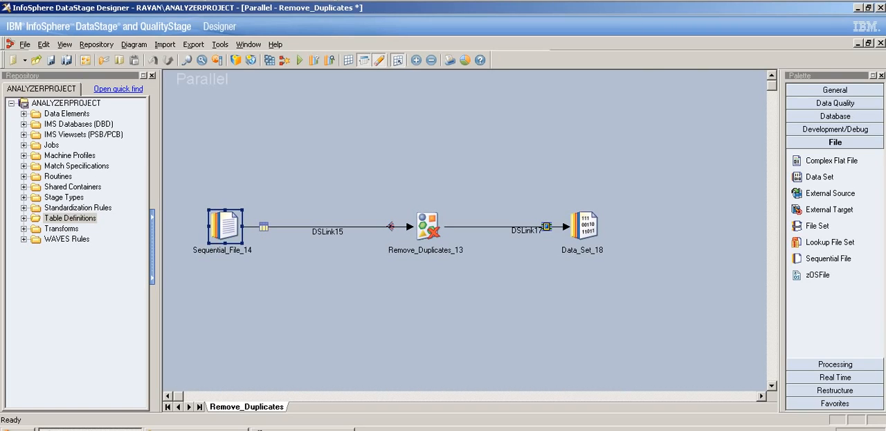
- Set STU_ID as the key that defines duplicates in the Remove_Duplicates_13 stage
double_click(428, 226)
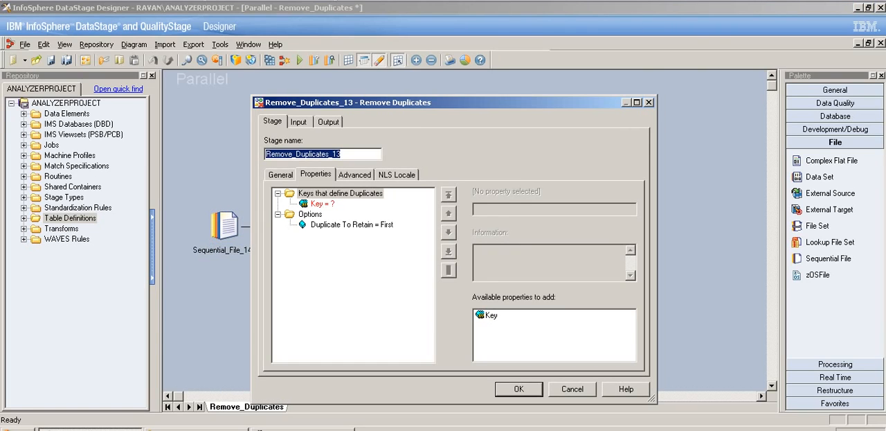
drag(443, 102, 445, 57)
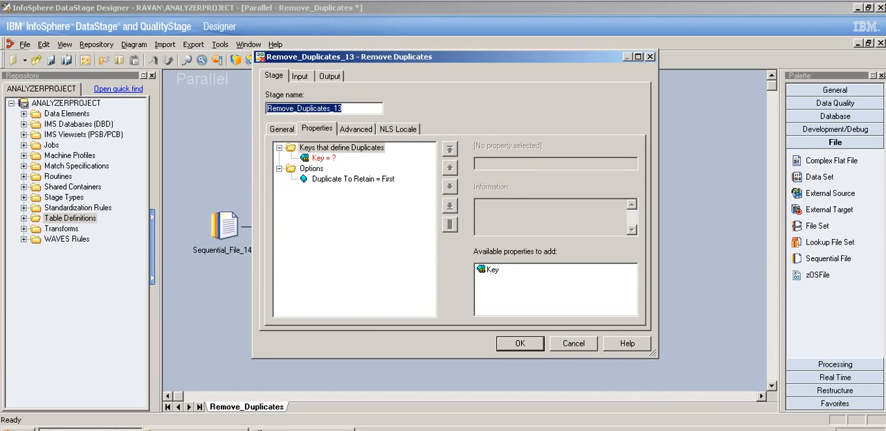
click(323, 158)
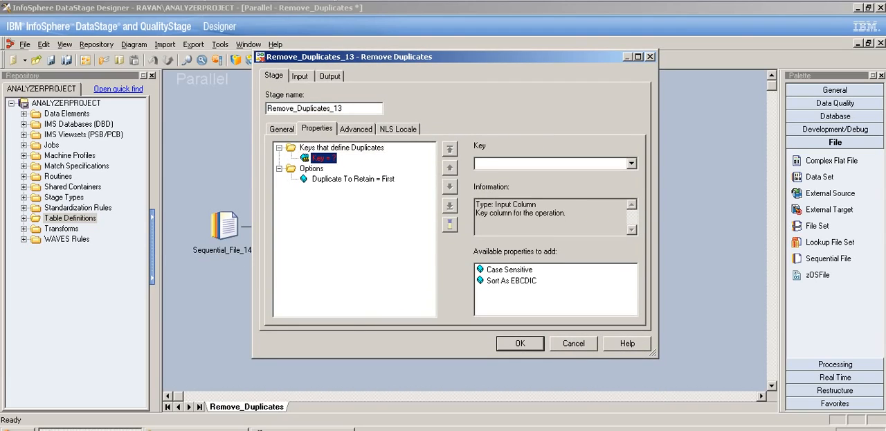
click(631, 163)
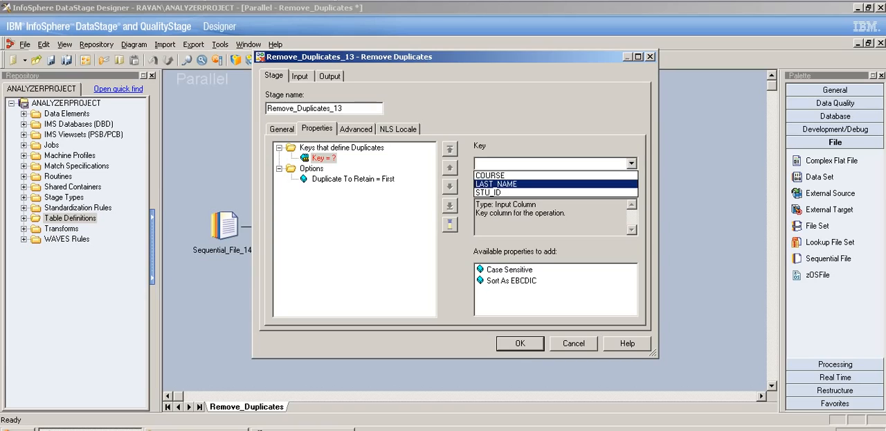
key(Return)
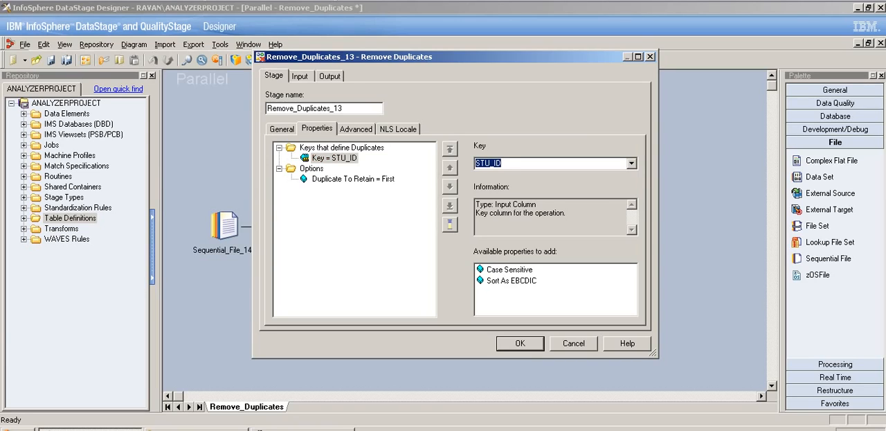
click(334, 158)
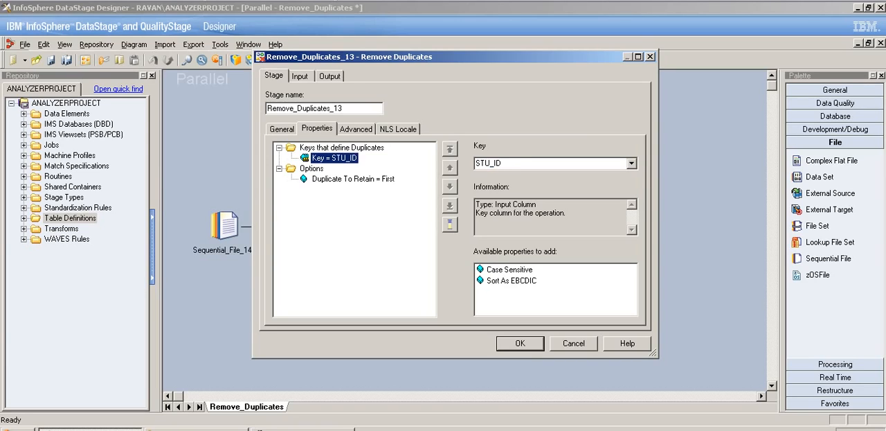
- Set Duplicate To Retain to Last in the Remove_Duplicates_13 stage options
click(353, 179)
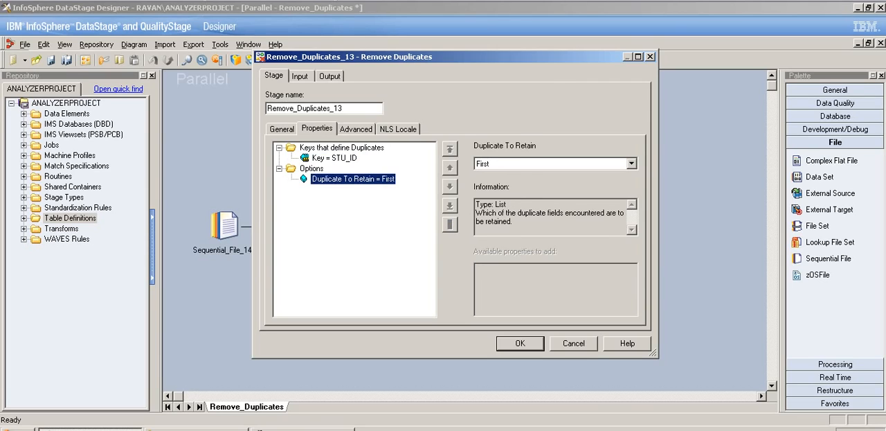
click(632, 163)
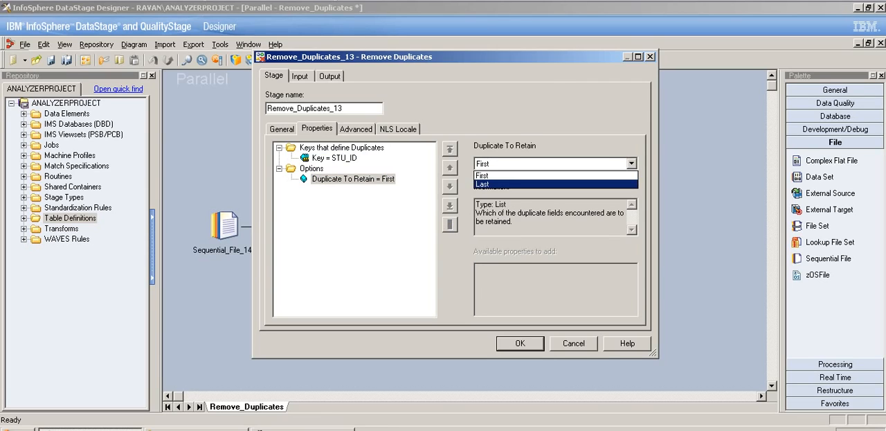
click(484, 180)
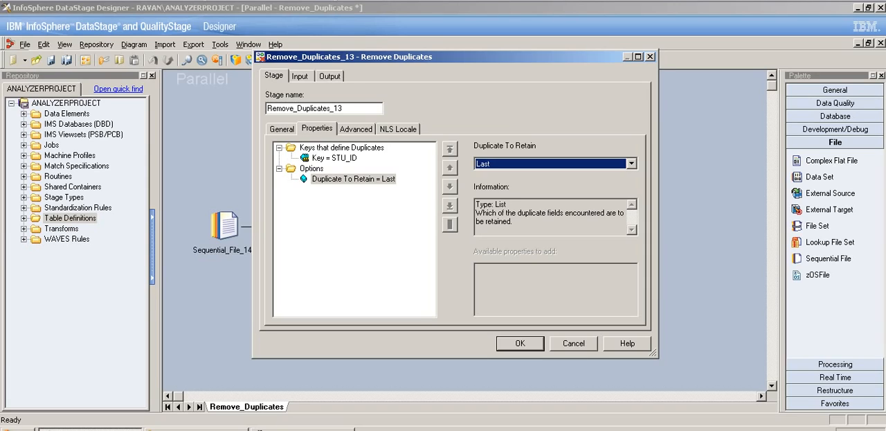
- Set the stage's input partitioning to Hash on STU_ID, and enable a stable sort on that key
click(300, 76)
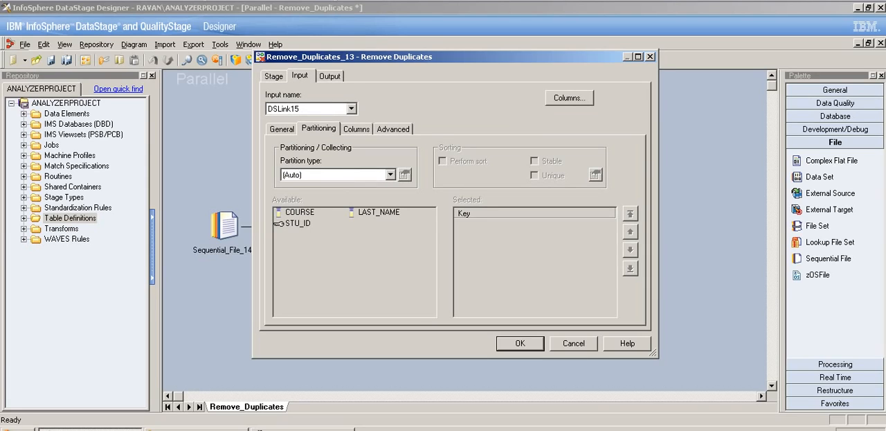
click(391, 174)
click(305, 211)
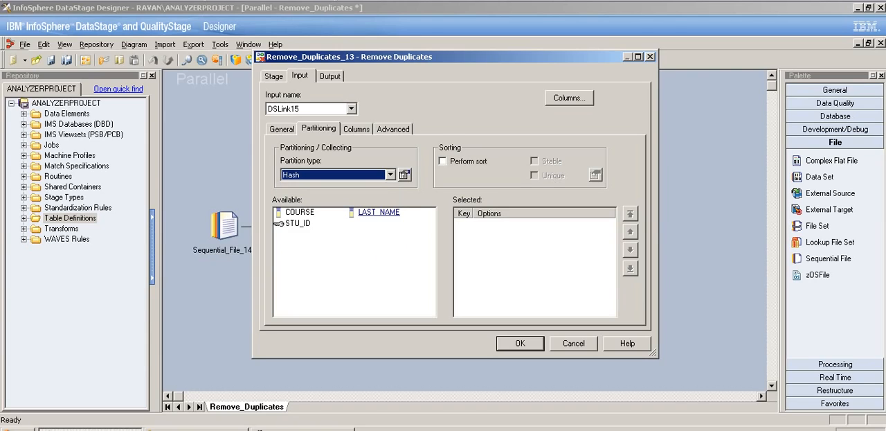
drag(279, 224, 460, 225)
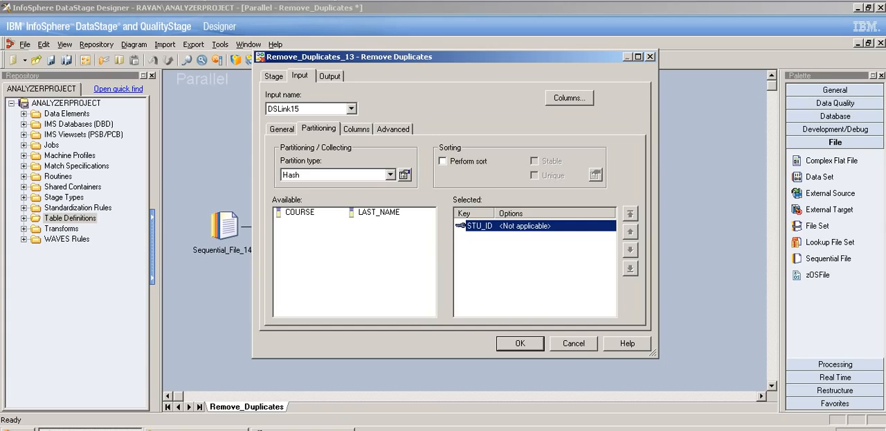
click(444, 160)
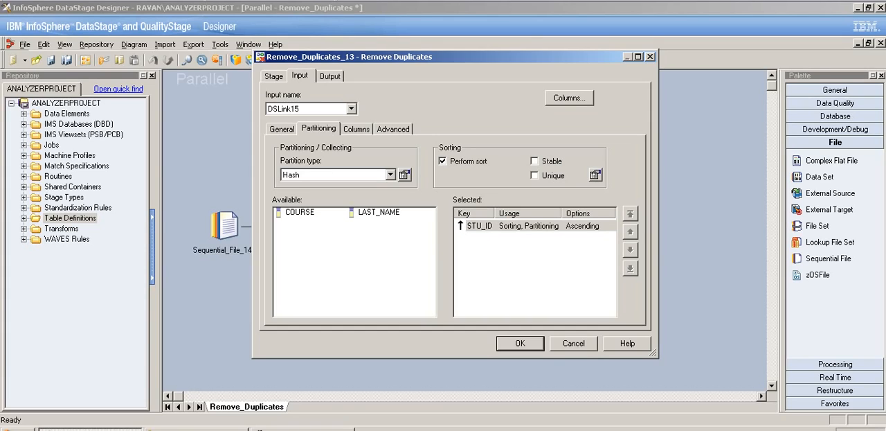
click(535, 161)
- Map STU_ID, LAST_NAME and COURSE from DSLink15 to the output link DSLink17, and accept the Remove Duplicates stage settings
click(357, 129)
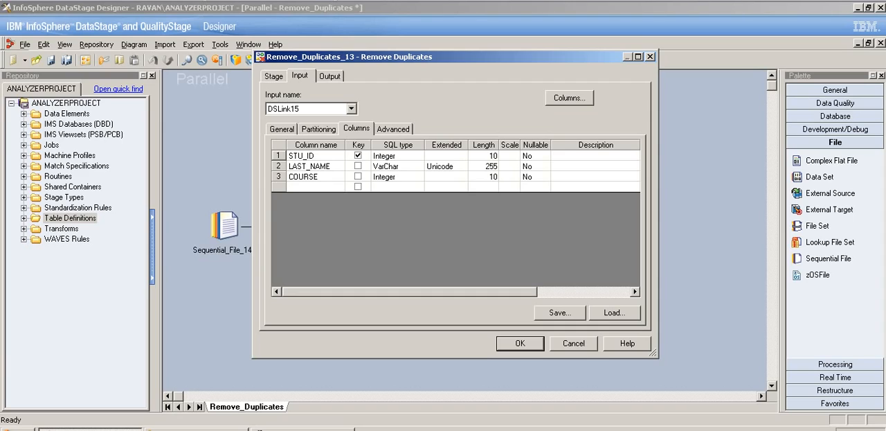
click(330, 76)
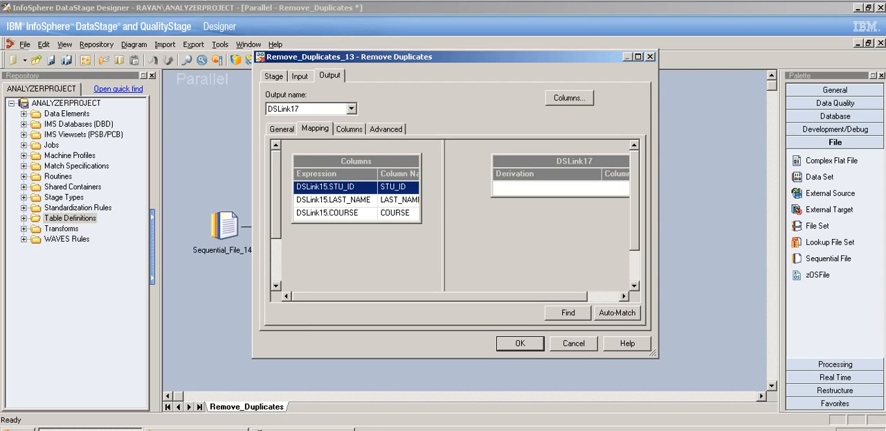
drag(356, 161, 547, 188)
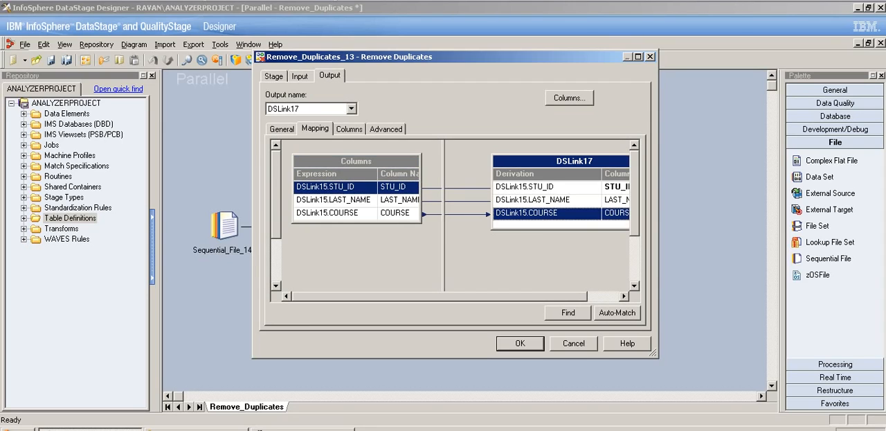
click(520, 344)
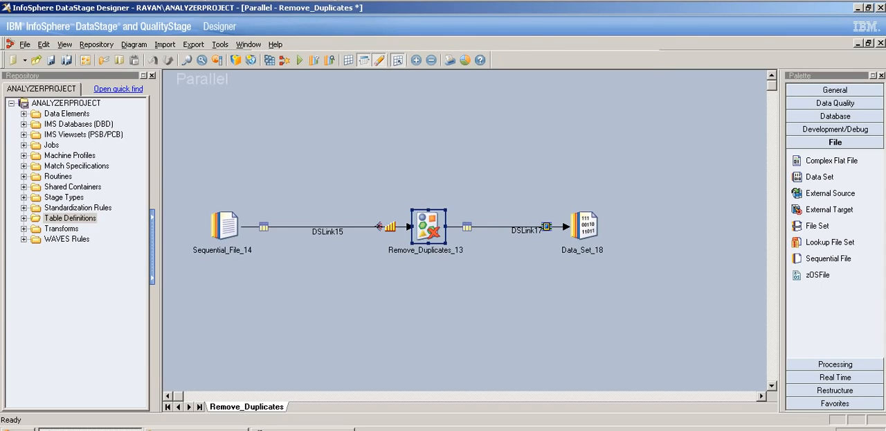
- Set the target file of Data_Set_18 to C:\DS_Practice\ex1.ds by browsing the server, and accept the stage settings
double_click(585, 226)
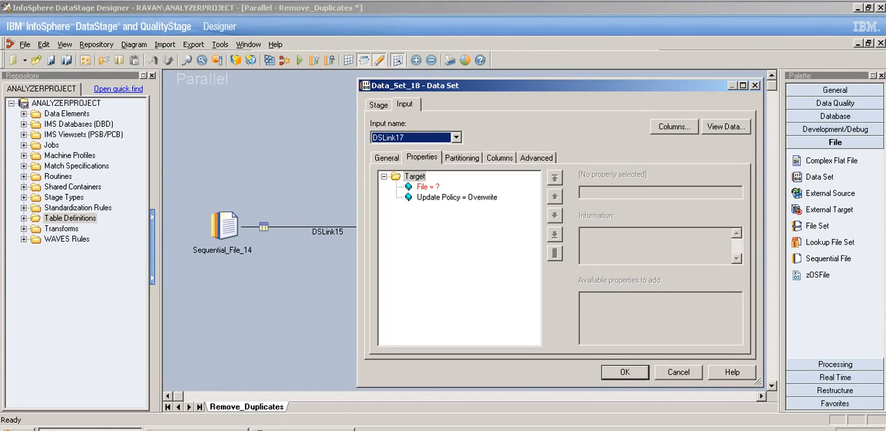
click(428, 187)
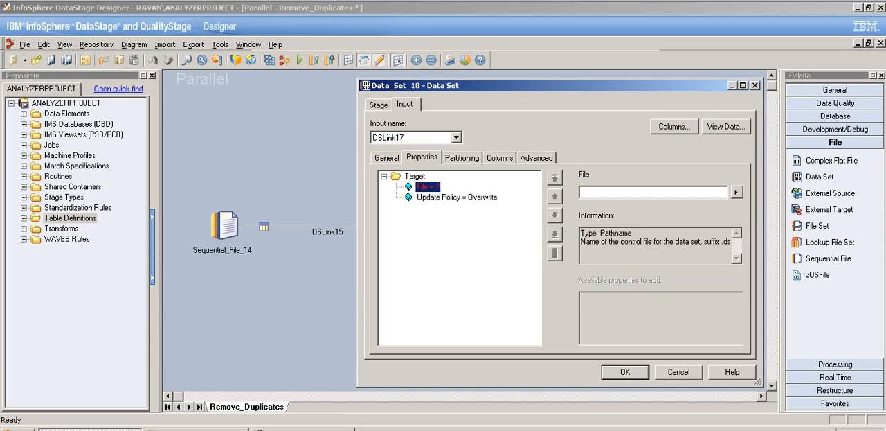
click(736, 192)
click(776, 217)
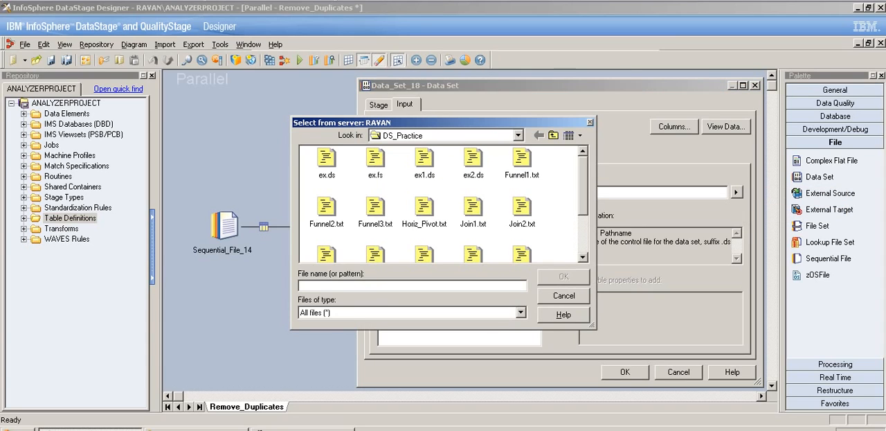
click(425, 160)
click(564, 276)
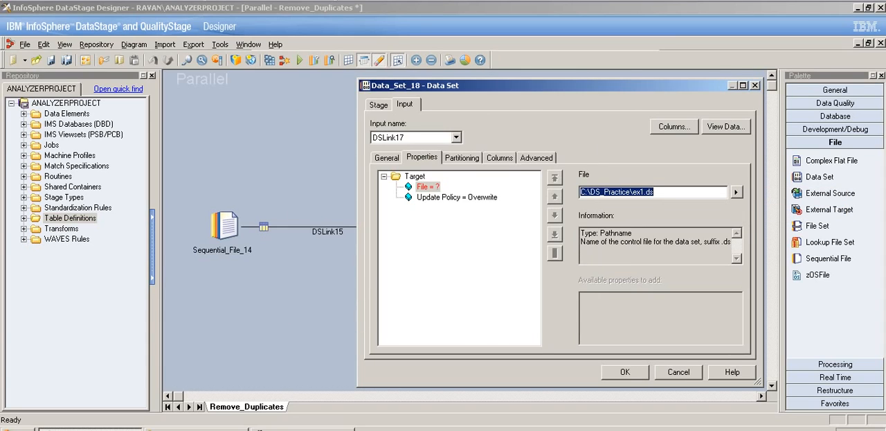
click(625, 372)
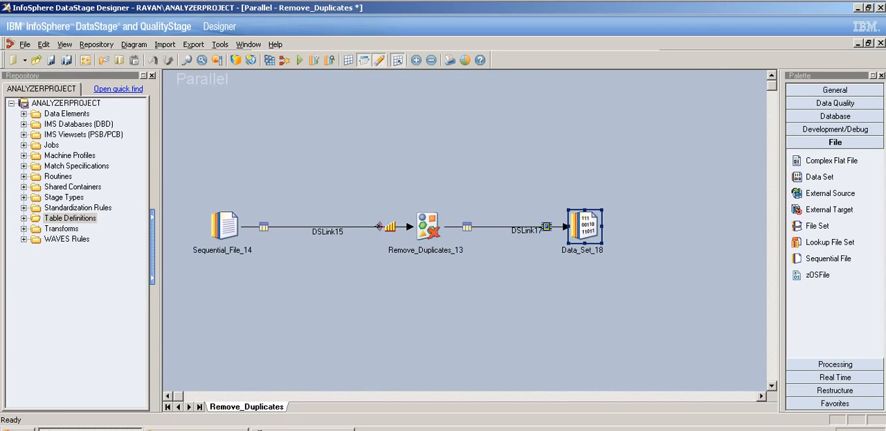
- Compile the modified Remove_Duplicates job and run it with the default run options
click(328, 232)
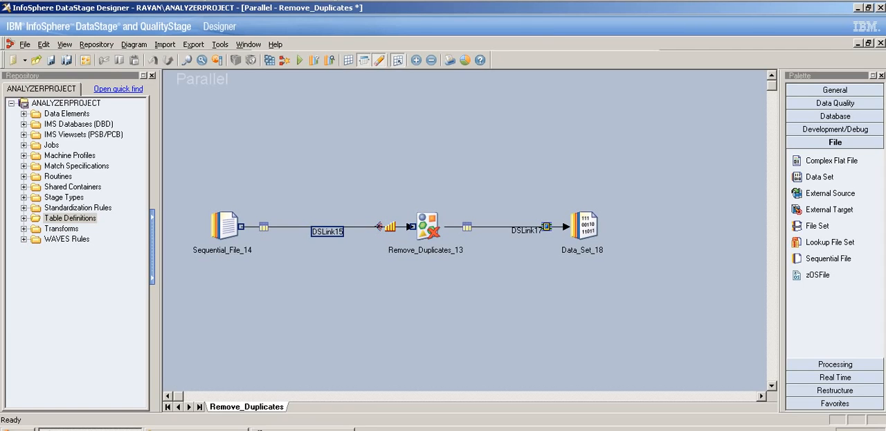
click(300, 60)
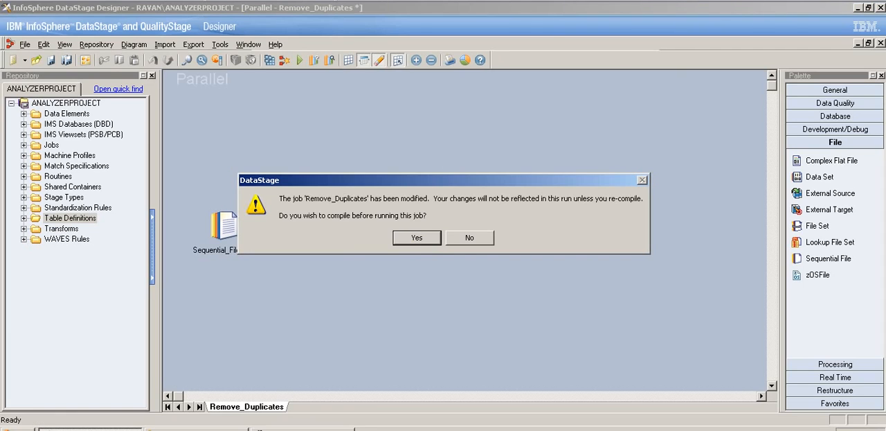
key(Return)
key(Return)
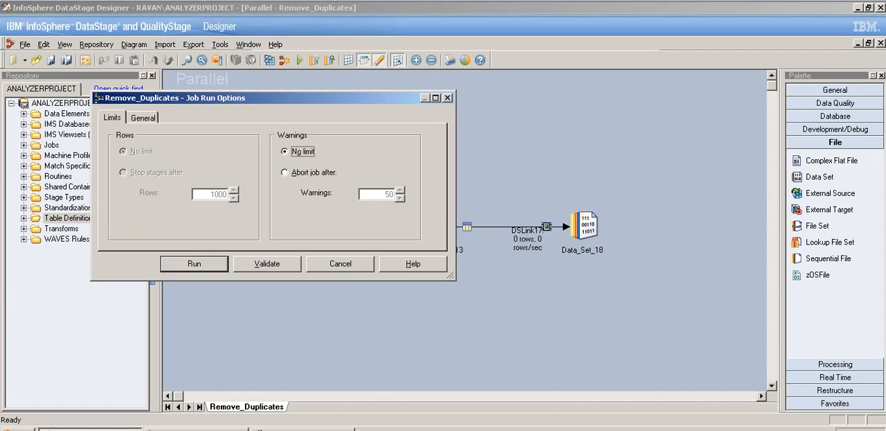
key(Return)
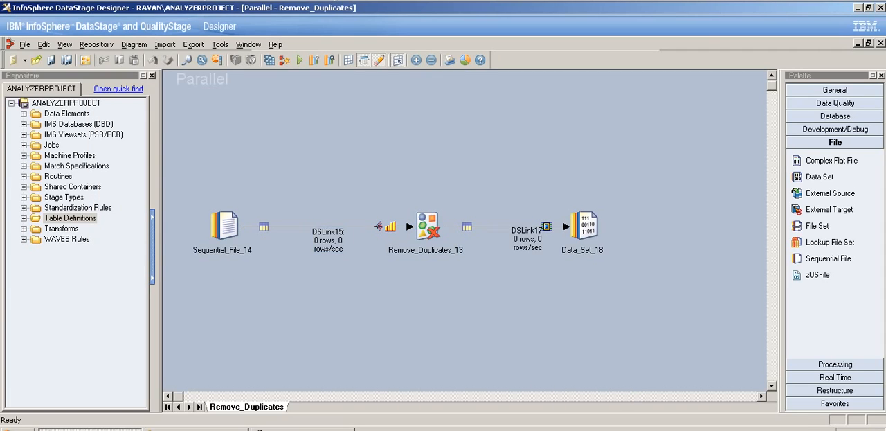
- Open the Remove Duplicates text file from the DS_Practice folder, examine its repeated STU_ID records, and return to the job design
click(196, 429)
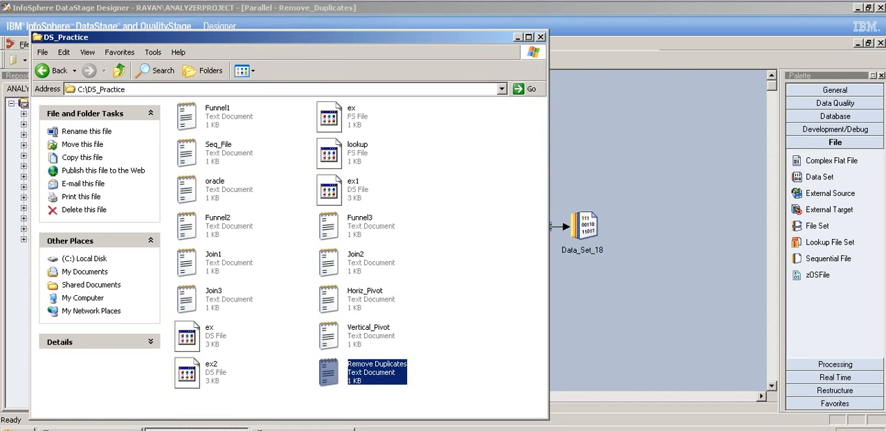
key(Return)
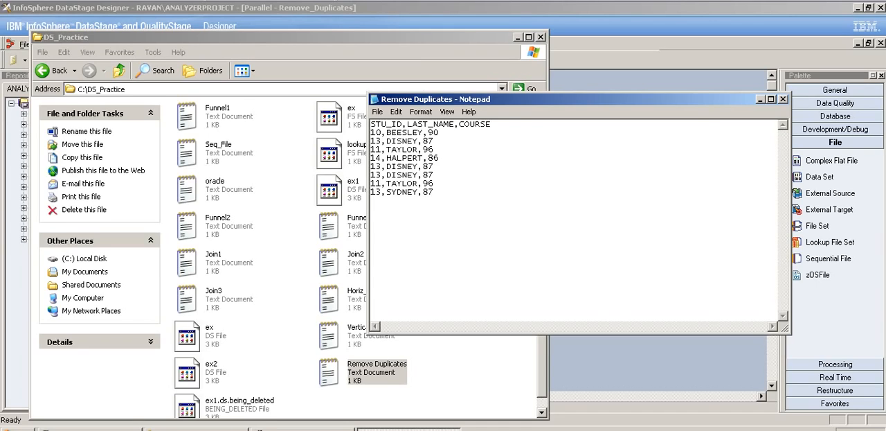
click(434, 141)
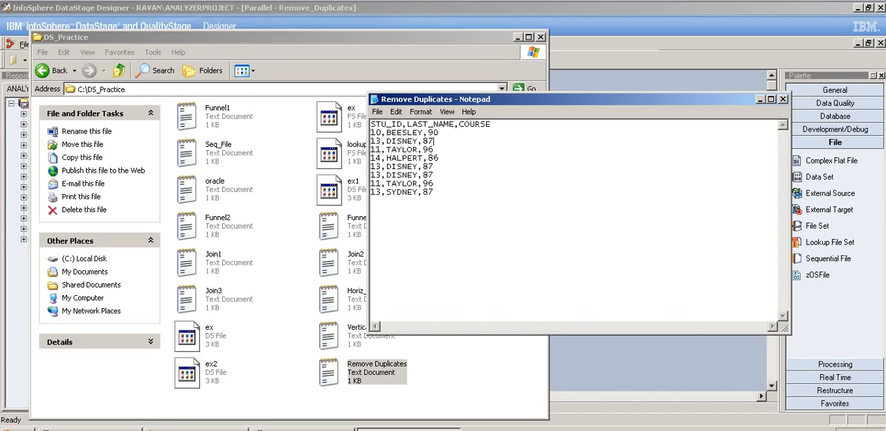
drag(371, 167, 434, 192)
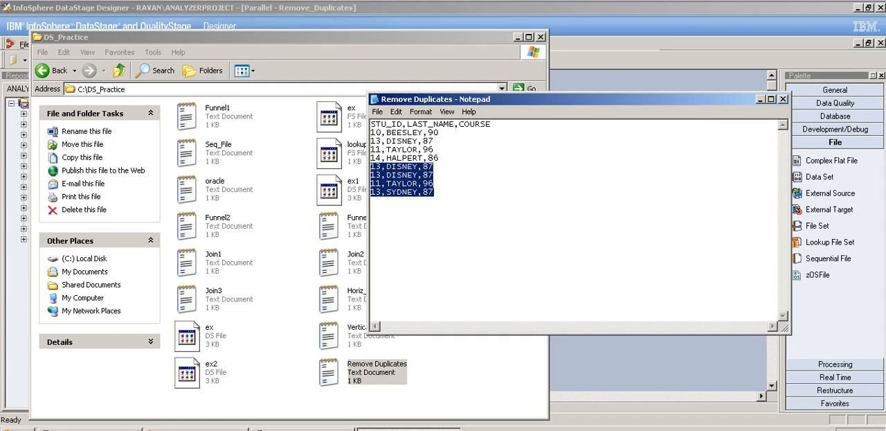
click(518, 37)
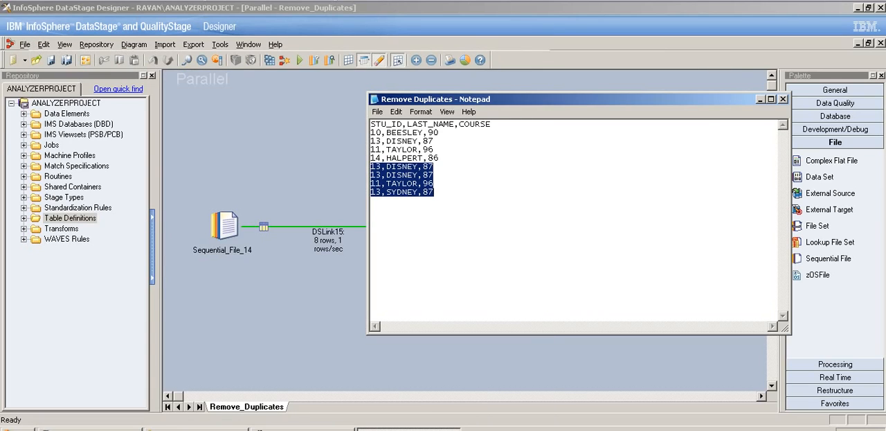
click(760, 99)
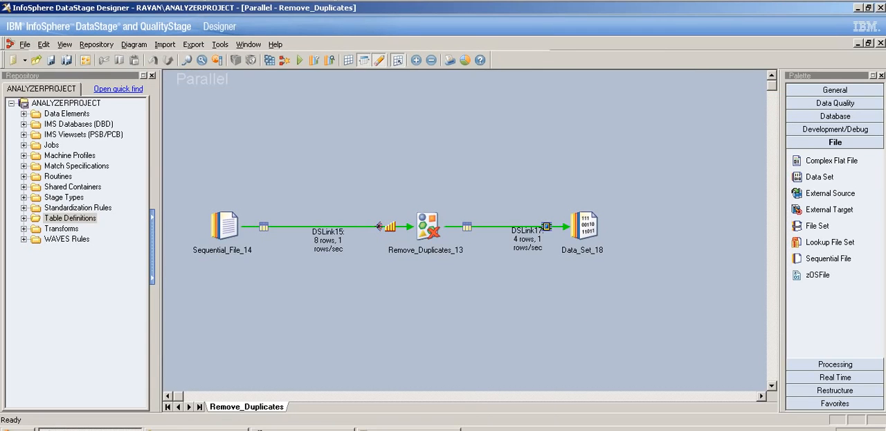
- View the output data of Data_Set_18 with the default display options
click(379, 226)
click(546, 226)
double_click(581, 227)
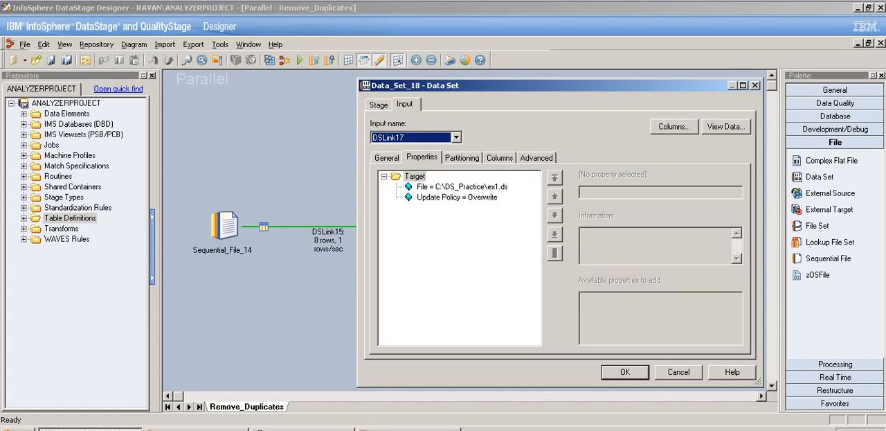
click(726, 127)
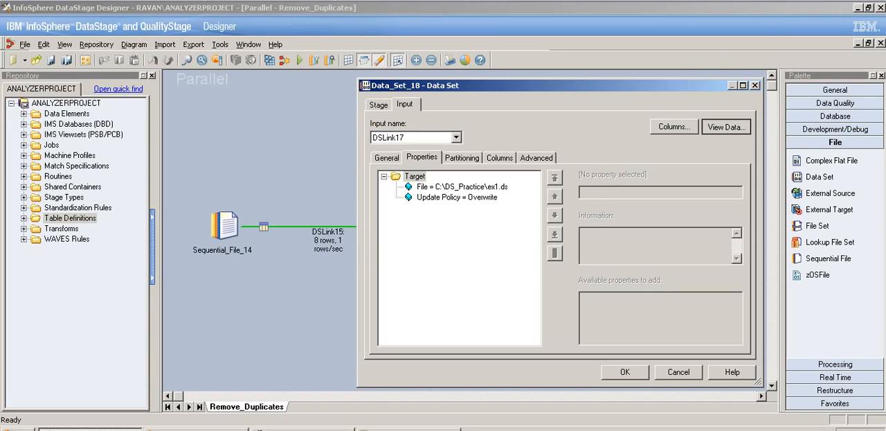
key(Return)
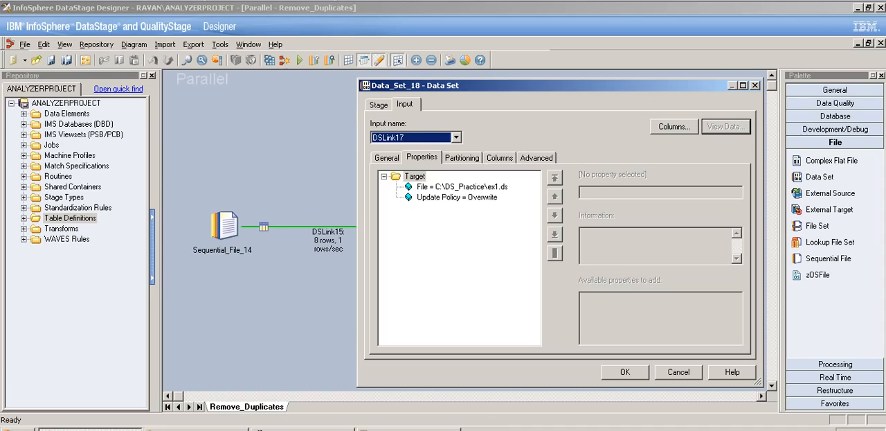
- Bring up the Remove Duplicates text file beside the data browser and compare its source records with the data set rows
click(409, 428)
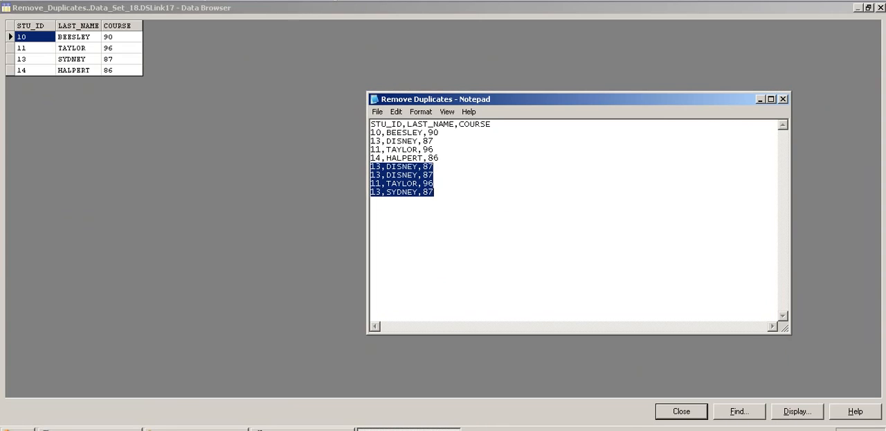
click(435, 192)
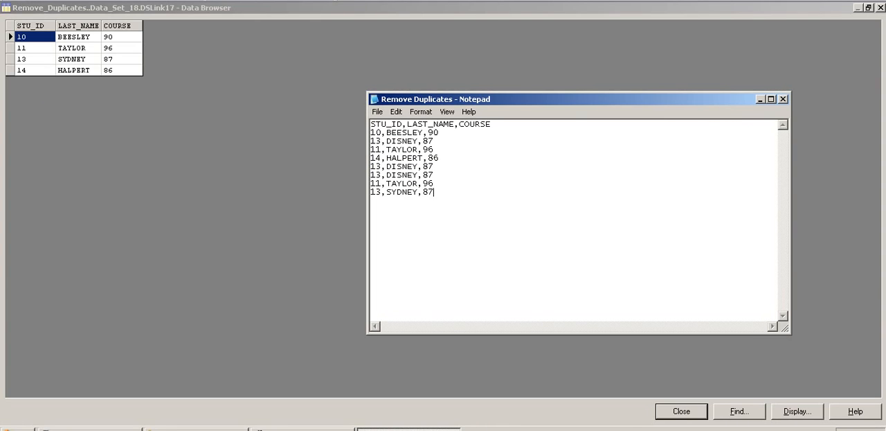
drag(440, 133, 371, 132)
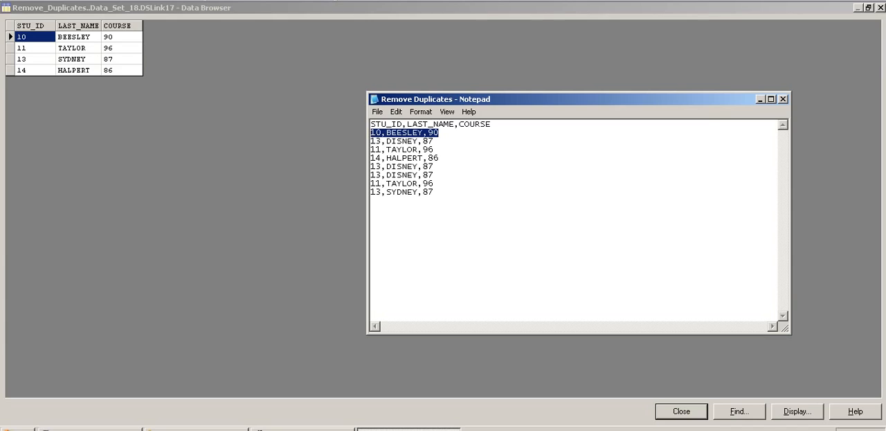
drag(434, 149, 371, 150)
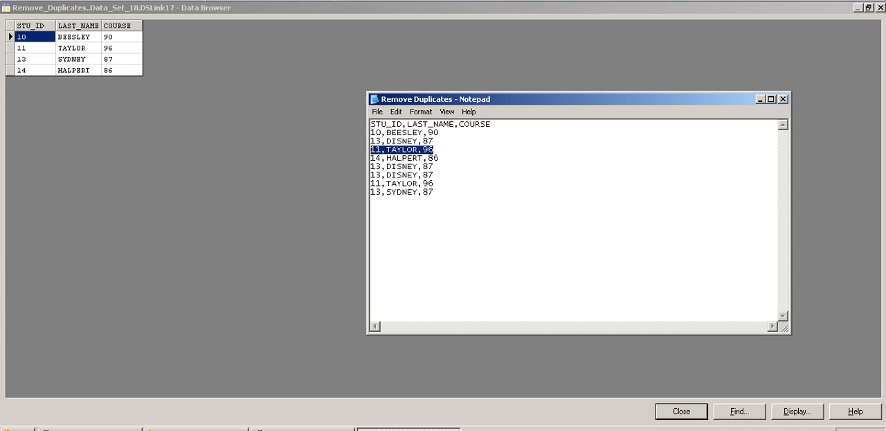
drag(434, 183, 372, 183)
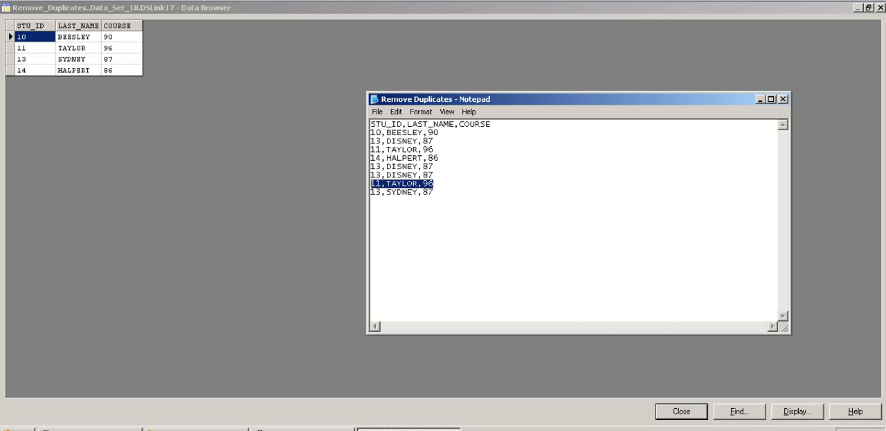
click(434, 167)
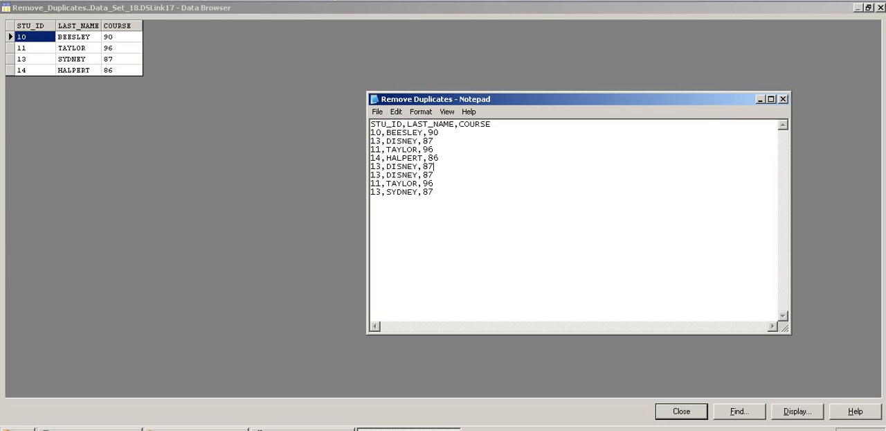
- Compare the text file's records that share one STU_ID but differ in LAST_NAME with the matching data set row
drag(434, 141, 371, 131)
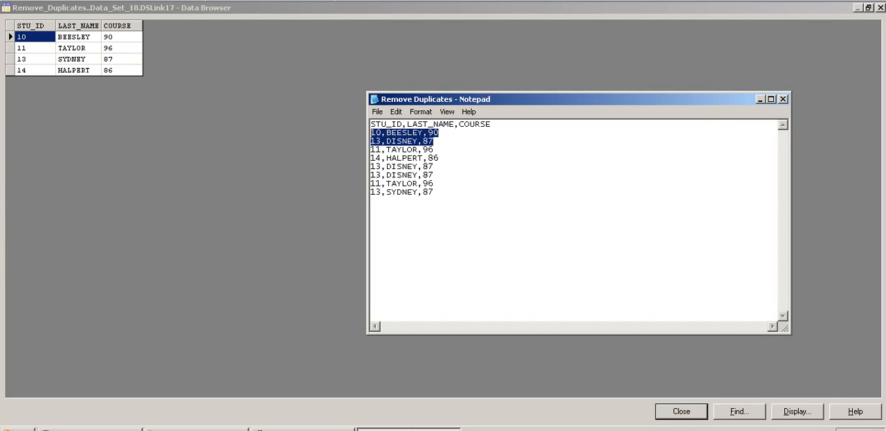
click(439, 158)
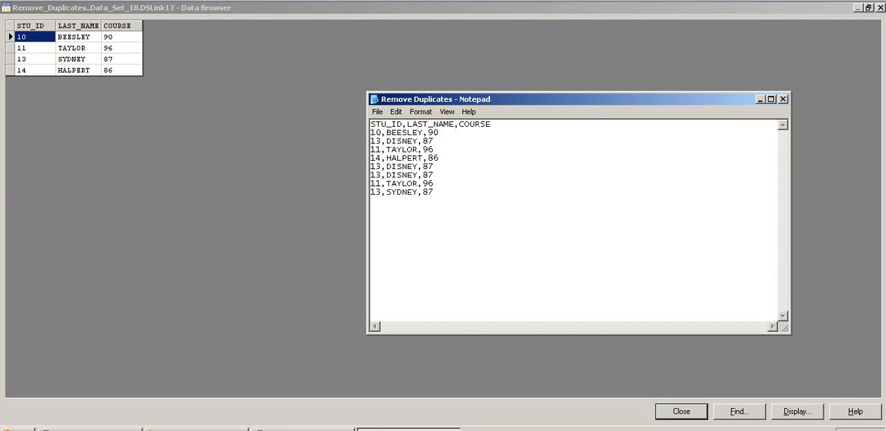
drag(434, 140, 371, 140)
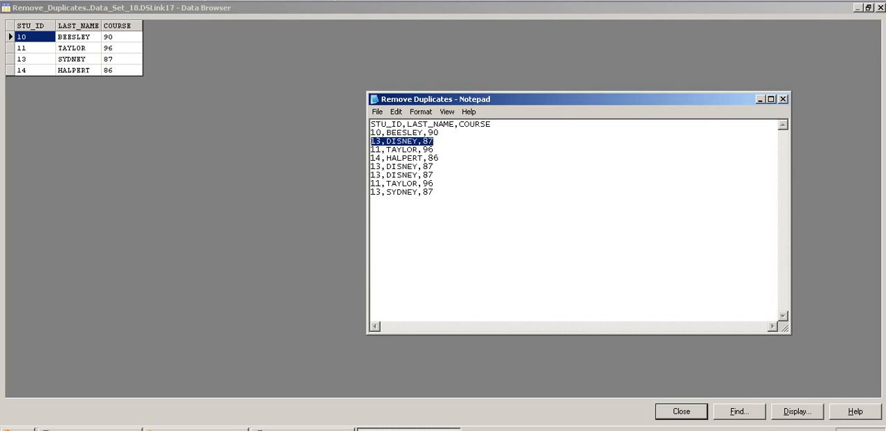
drag(434, 175, 371, 166)
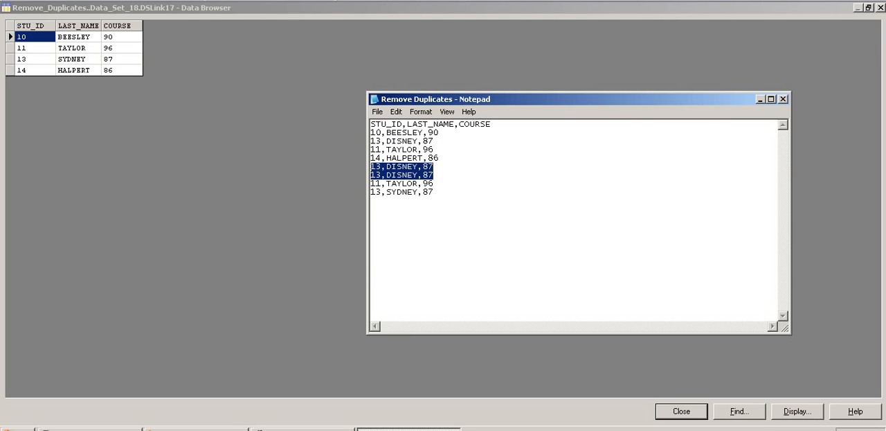
drag(434, 192, 371, 192)
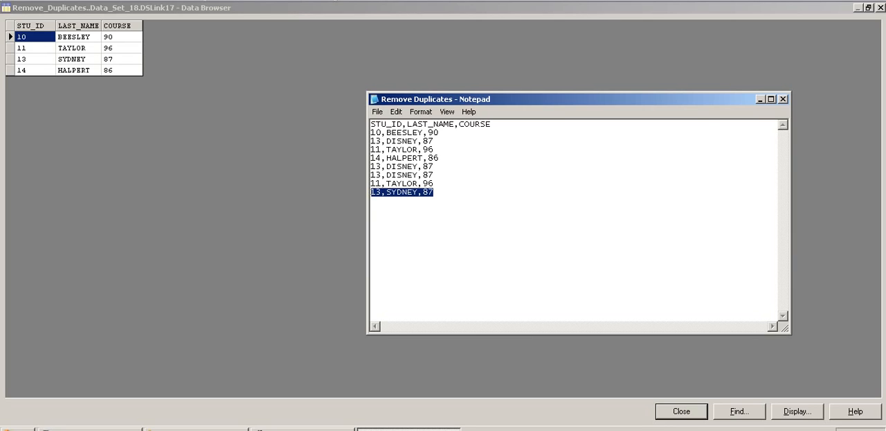
drag(435, 191, 370, 192)
click(36, 60)
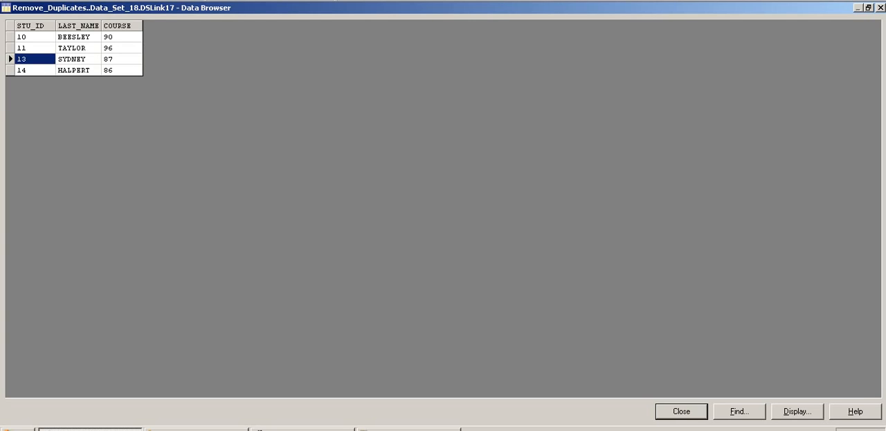
- Compare the source record with COURSE 86 with its data set row, and close the data browser and the Data_Set_18 stage
click(408, 430)
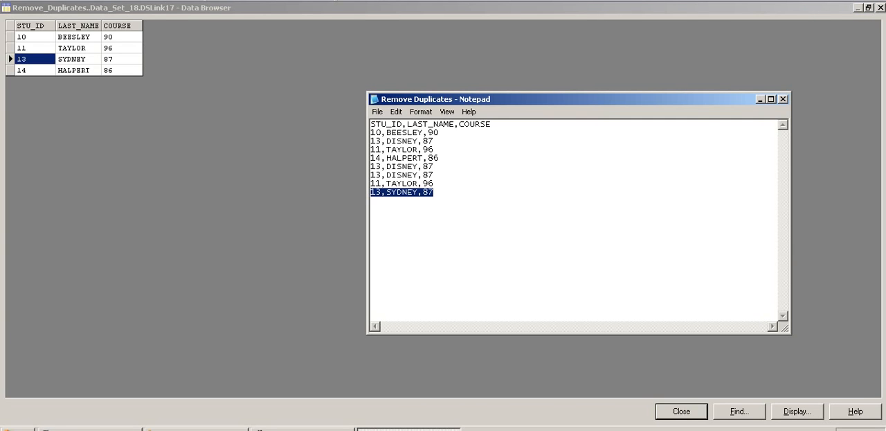
drag(372, 167, 439, 159)
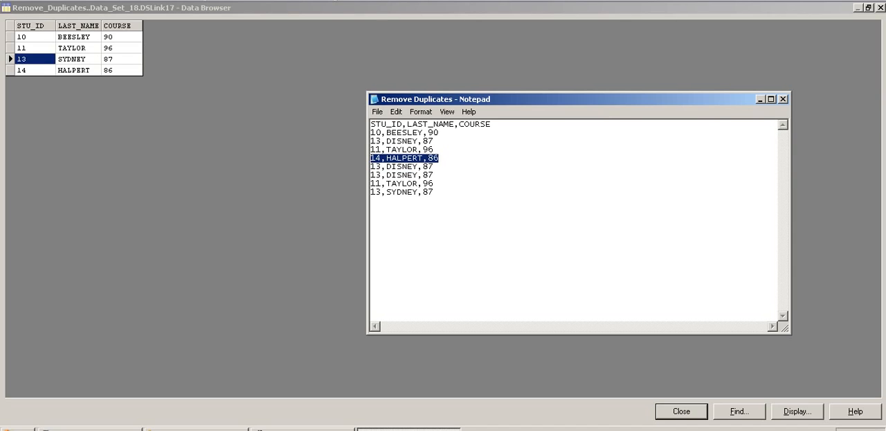
click(31, 70)
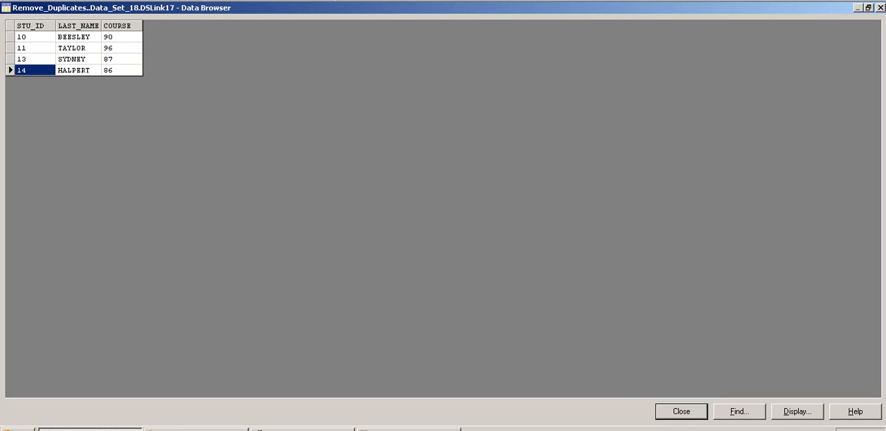
click(682, 412)
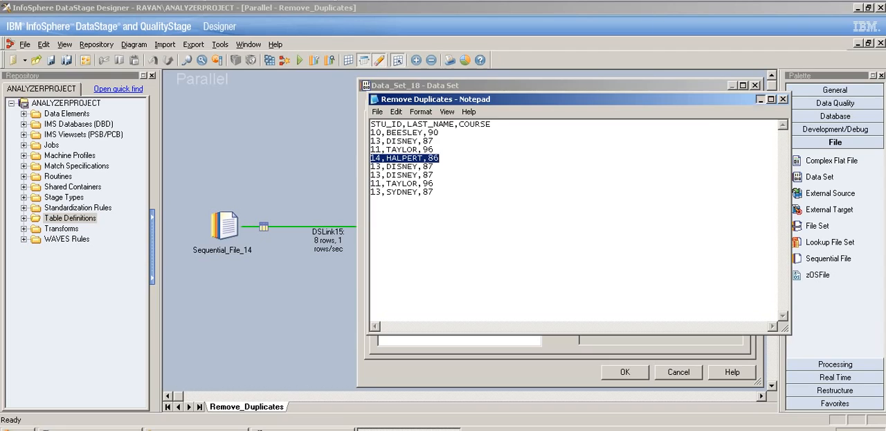
click(759, 99)
click(625, 372)
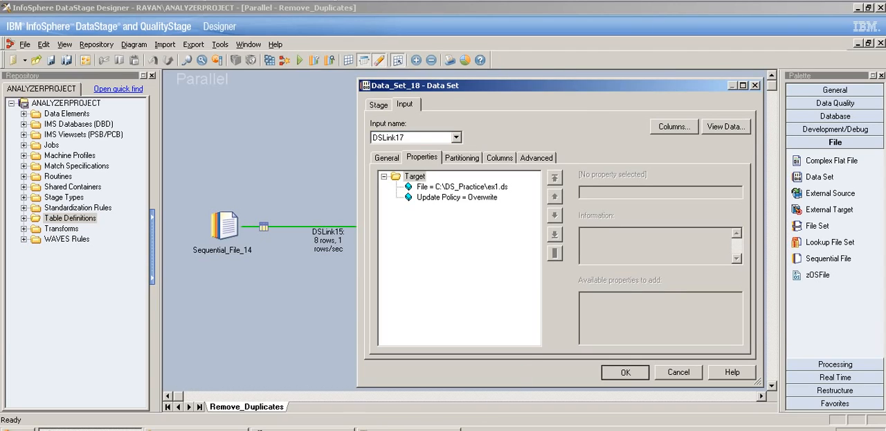
- Add LAST_NAME as a second key that defines duplicates in the Remove_Duplicates_13 stage
double_click(428, 226)
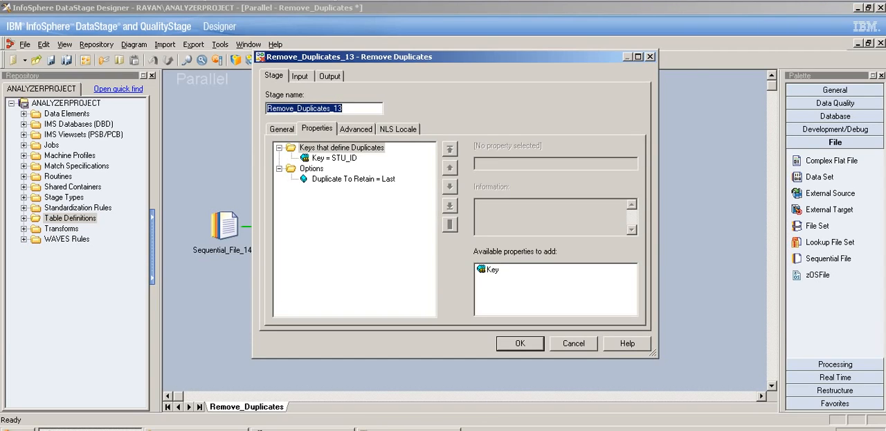
click(334, 158)
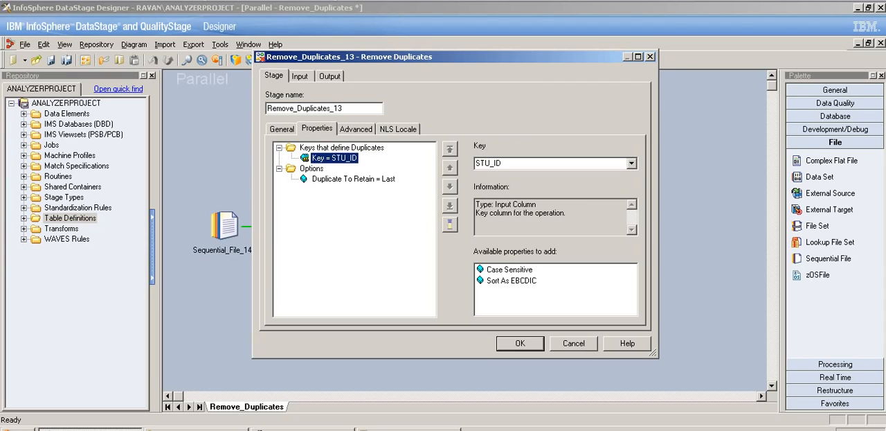
click(341, 147)
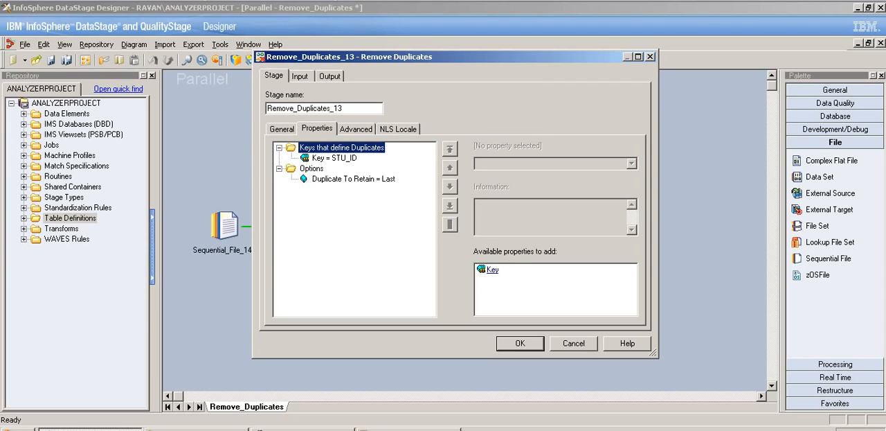
click(491, 270)
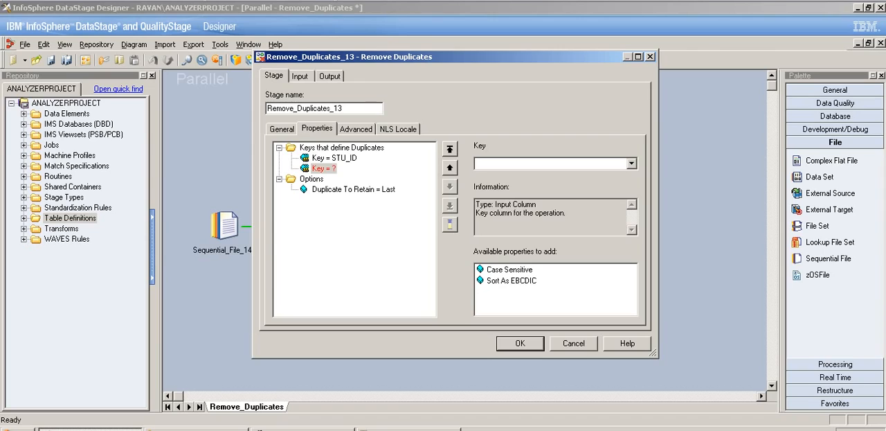
click(632, 164)
click(498, 184)
- Add LAST_NAME to the hash partitioning and sorting keys of input DSLink15, check the output mapping, and accept the stage changes
click(300, 76)
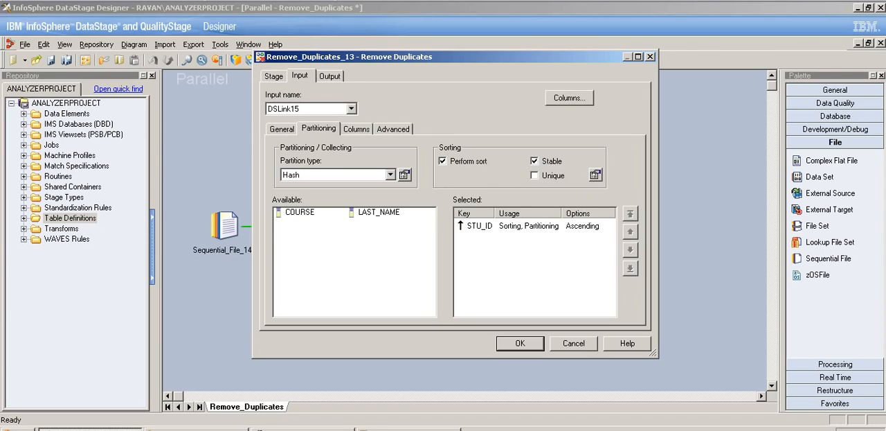
double_click(379, 212)
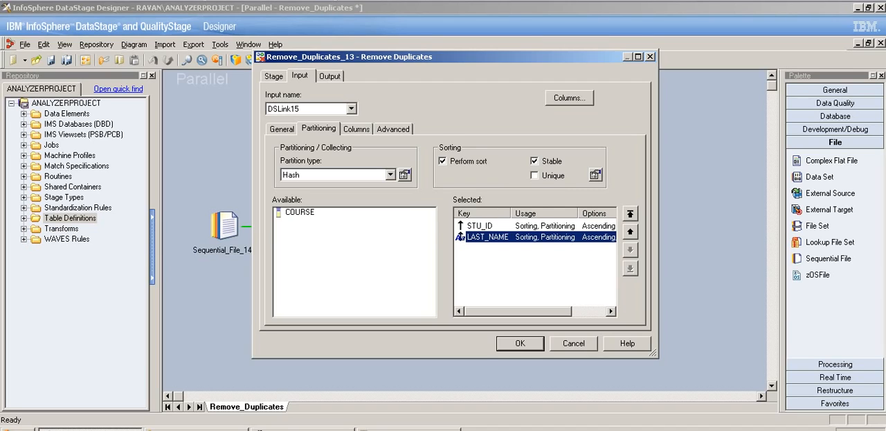
click(329, 77)
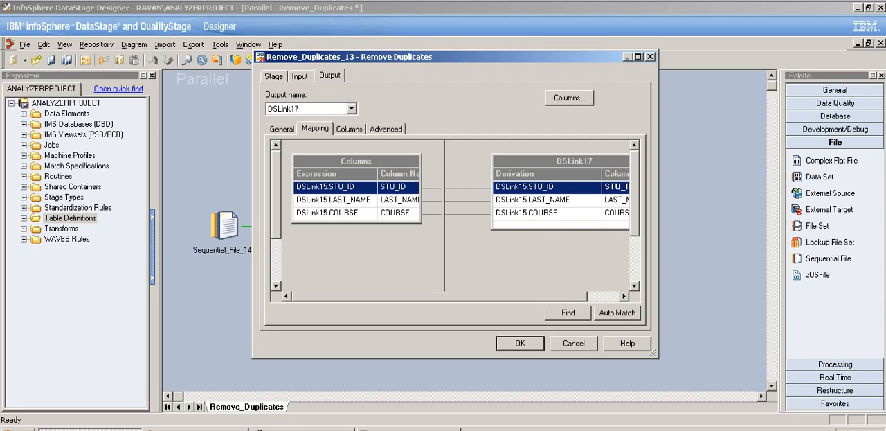
click(273, 76)
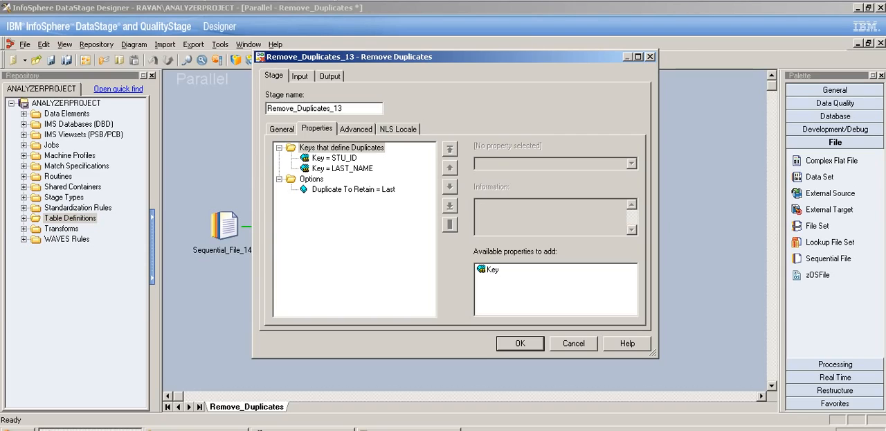
click(520, 343)
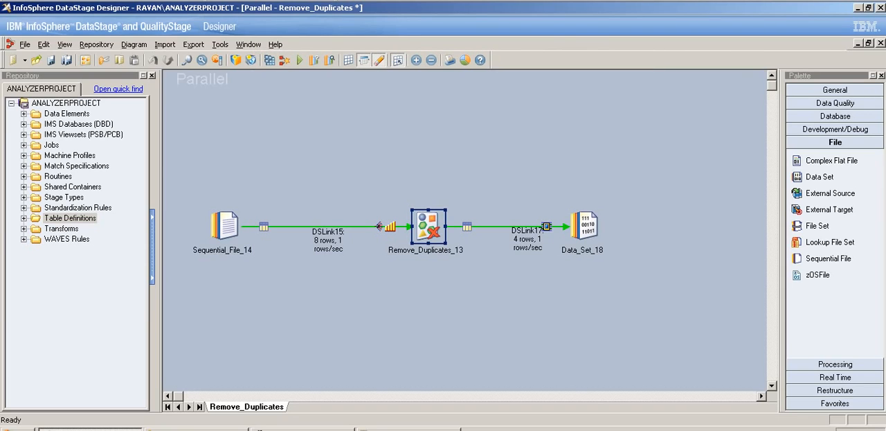
- Save and compile the Remove_Duplicates job with the added LAST_NAME key, and run it without a warning limit
click(284, 59)
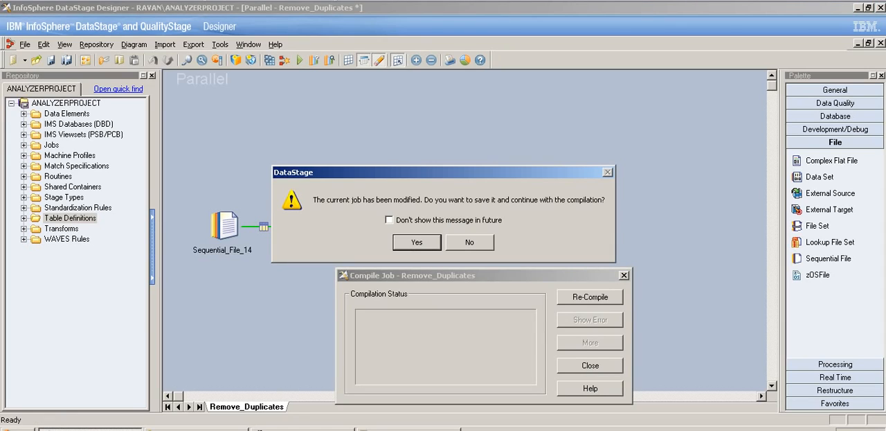
key(Return)
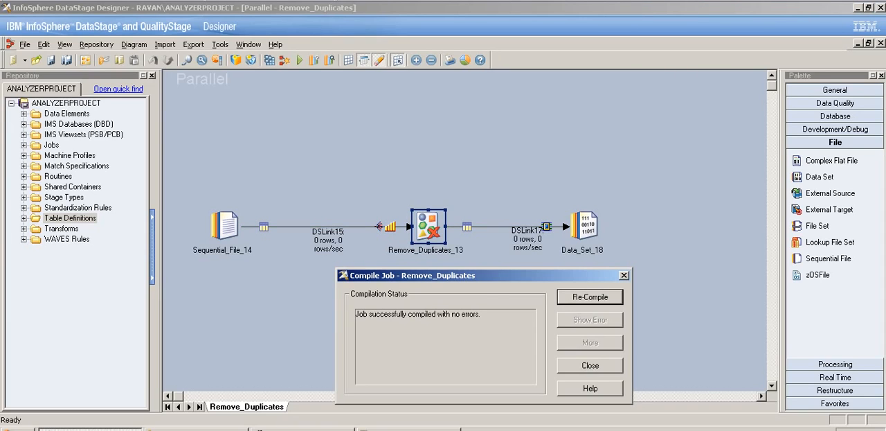
click(590, 365)
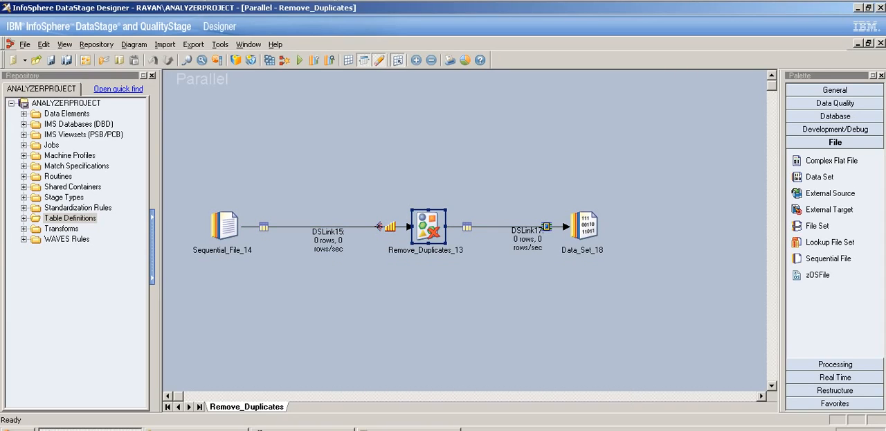
click(299, 60)
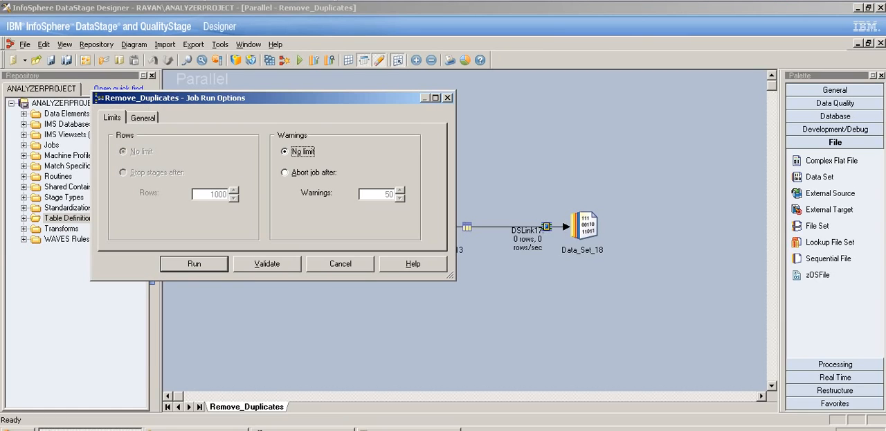
key(Return)
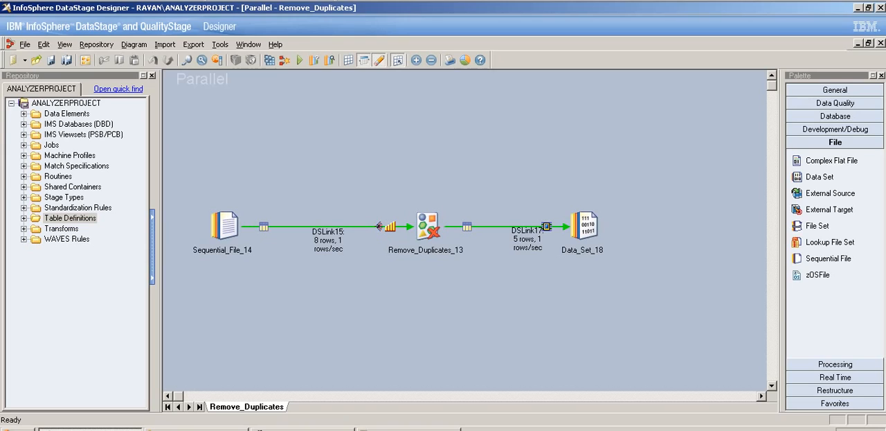
- Compare the row counts on links DSLink15 and DSLink17 after the run
click(379, 226)
click(528, 239)
click(328, 239)
click(528, 239)
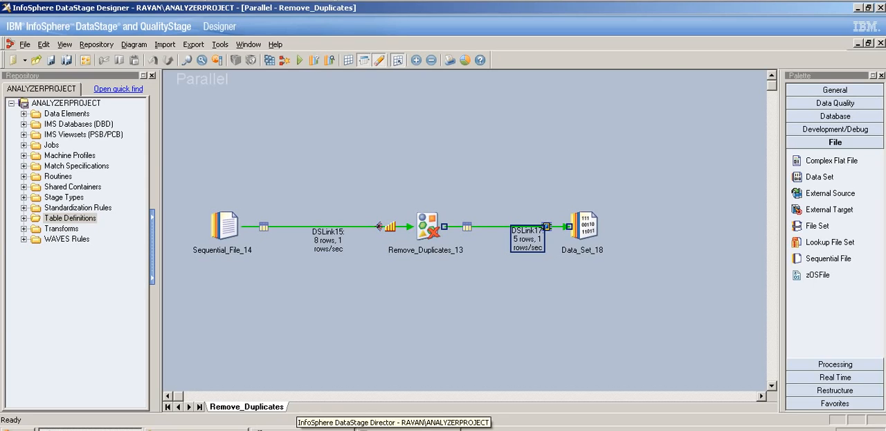
- Bring up the Remove Duplicates text file and examine which records repeat the same STU_ID and LAST_NAME combination
click(402, 427)
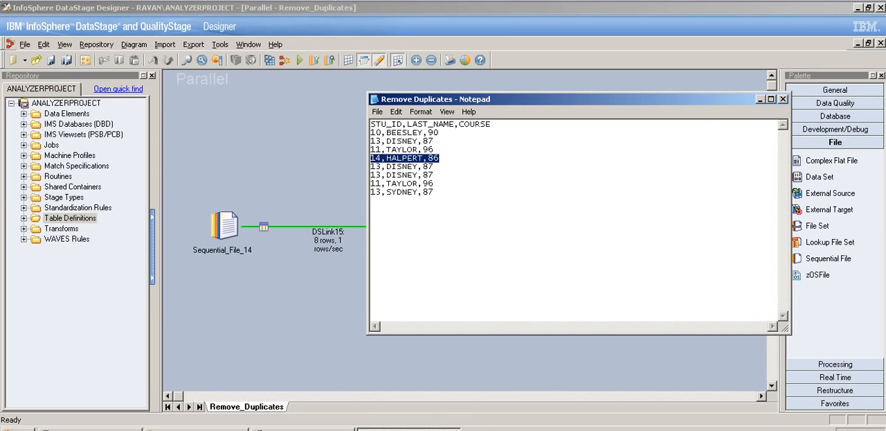
drag(455, 125, 408, 125)
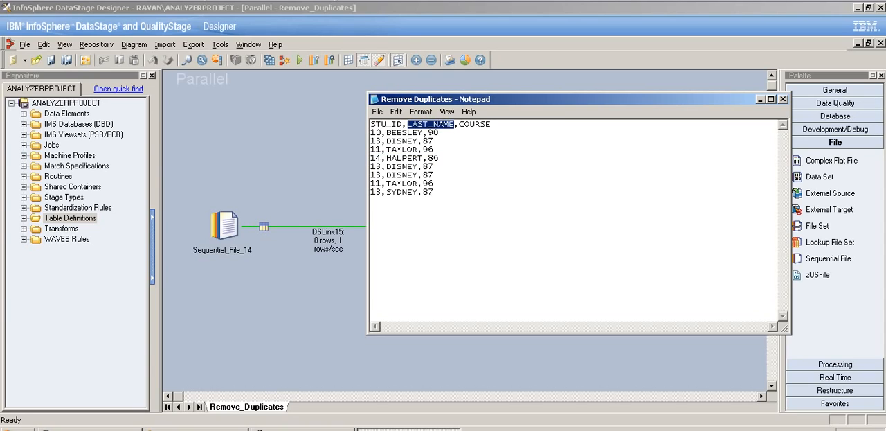
drag(371, 132, 379, 141)
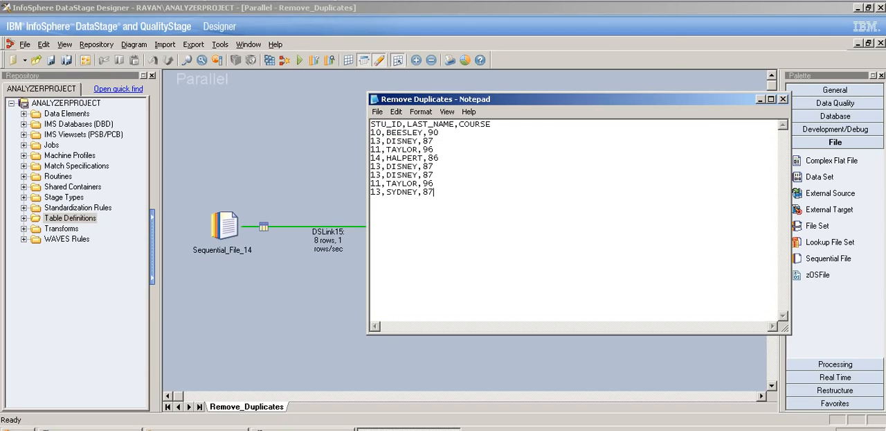
drag(433, 192, 382, 192)
mouse_move(454, 124)
mouse_down()
mouse_move(408, 124)
mouse_move(455, 125)
mouse_up()
click(408, 124)
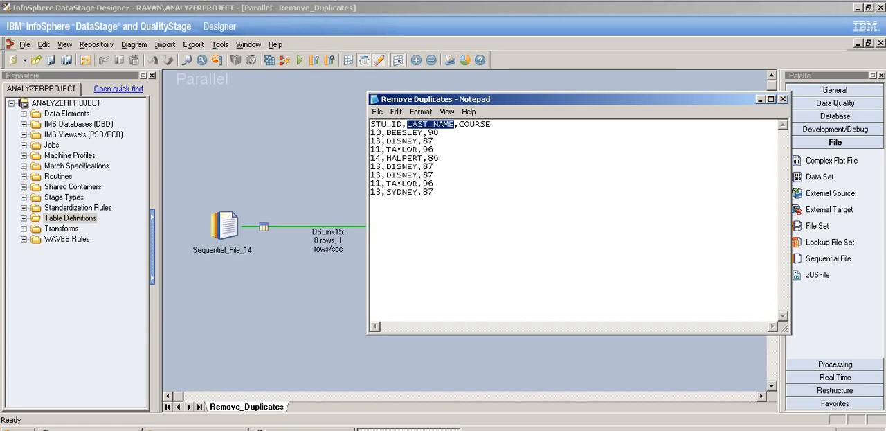
drag(371, 192, 413, 192)
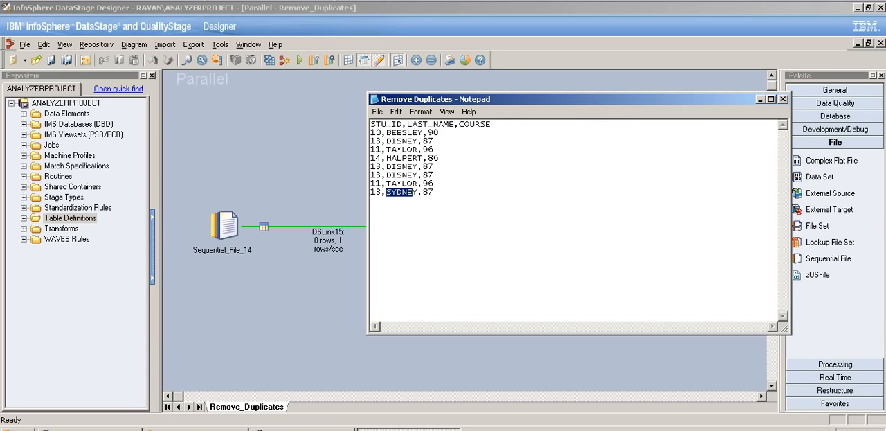
drag(434, 174, 370, 141)
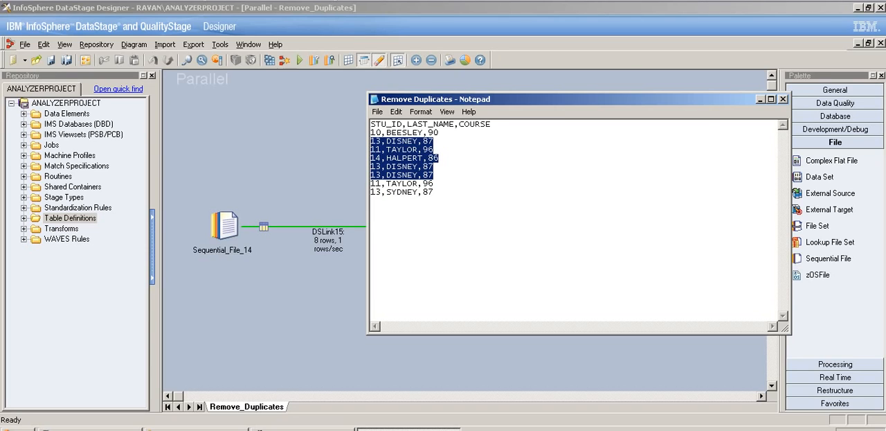
drag(434, 192, 371, 191)
click(372, 200)
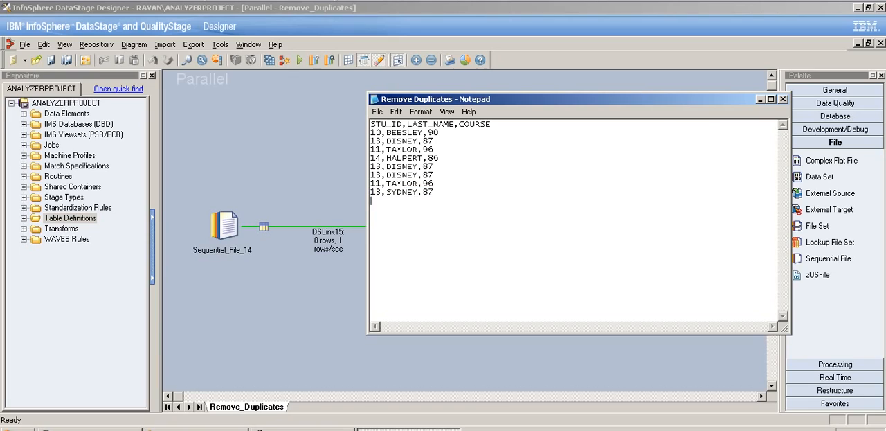
drag(434, 192, 371, 192)
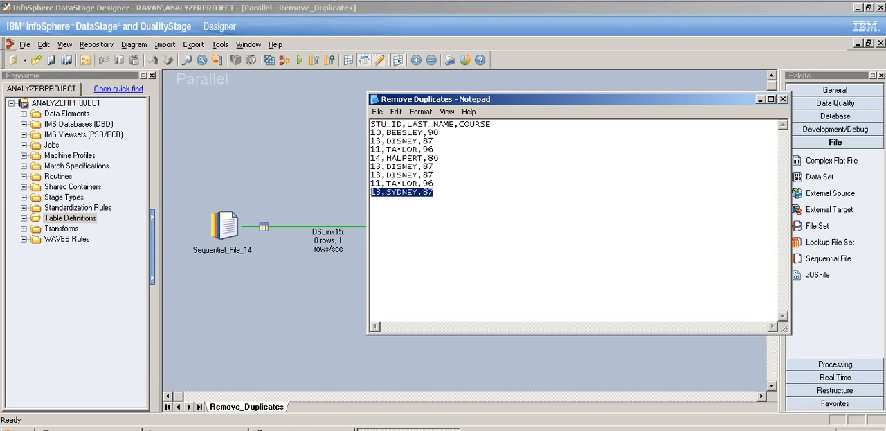
- View the output data of Data_Set_18, displaying up to 100 rows
click(760, 99)
double_click(585, 226)
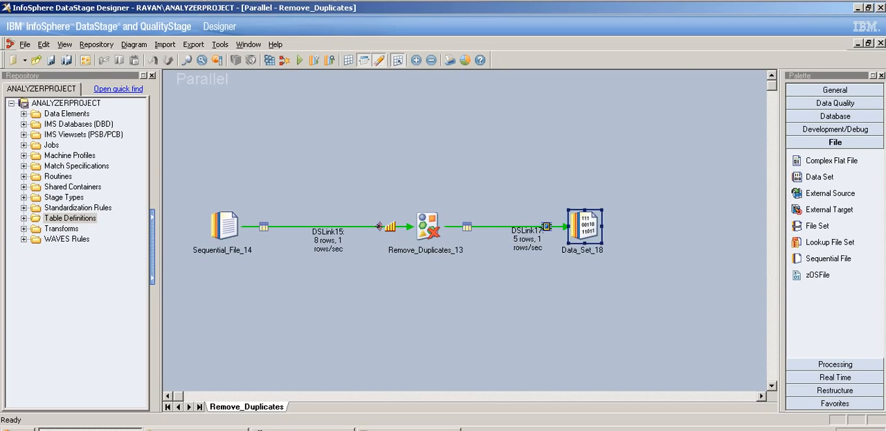
click(725, 126)
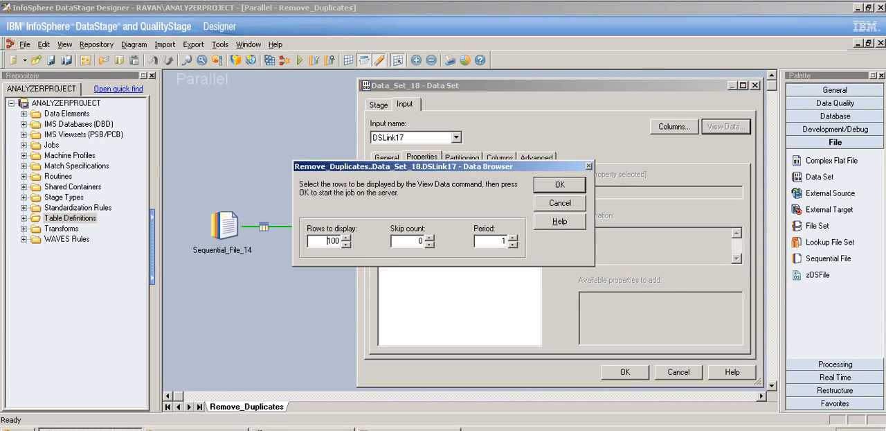
key(Return)
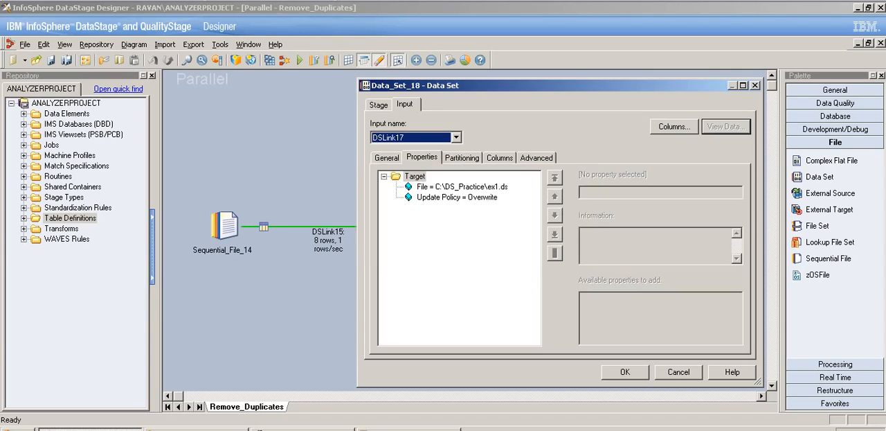
- Copy the second data record below the list in the Remove Duplicates text file and place that window beside the output table
click(409, 429)
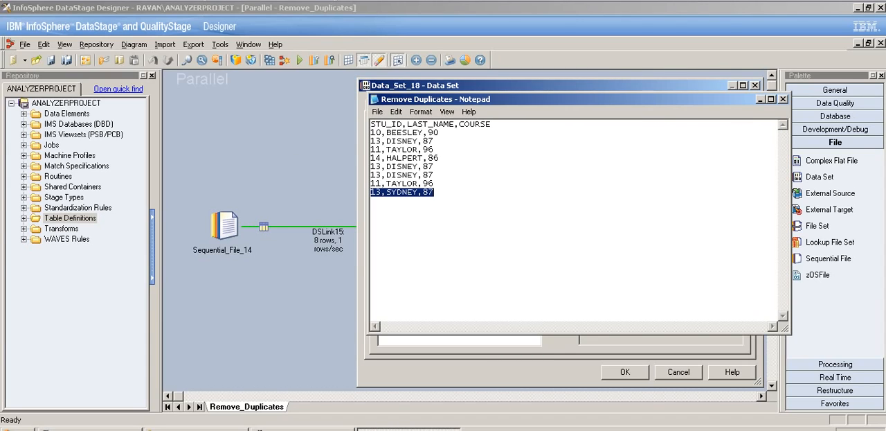
click(429, 191)
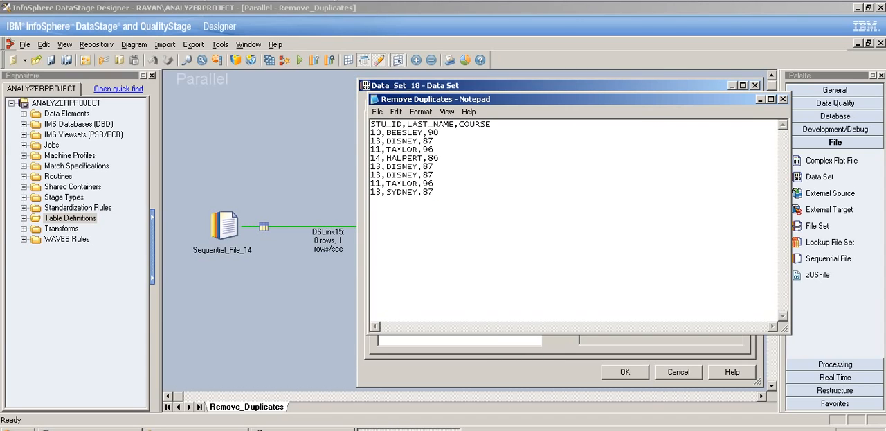
key(Return)
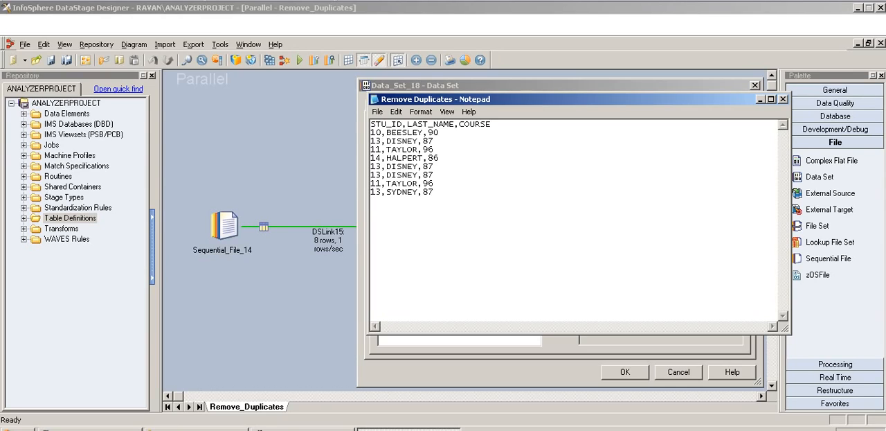
double_click(403, 141)
key(ctrl+c)
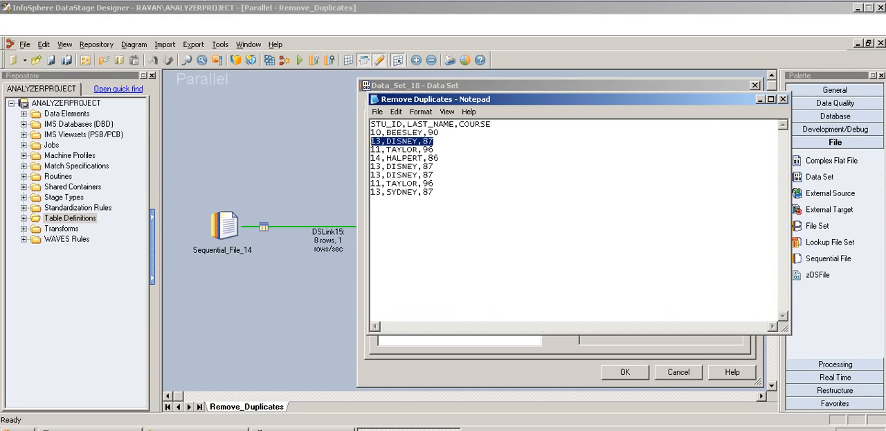
click(372, 201)
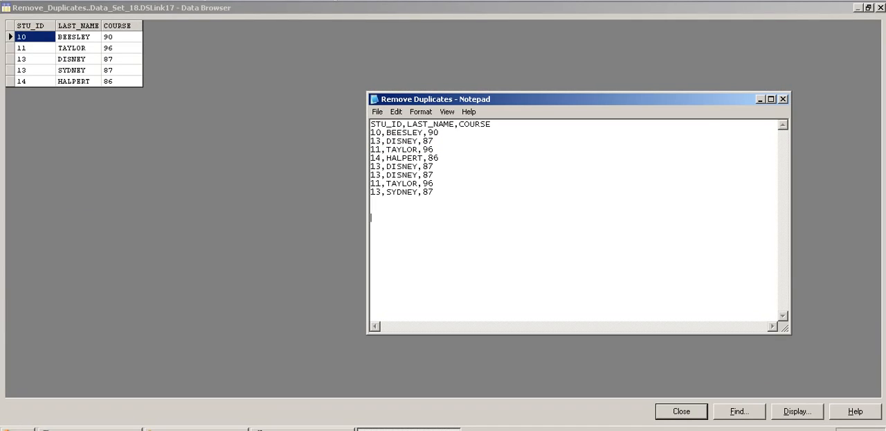
key(Return)
key(Return)
key(ctrl+v)
click(440, 132)
drag(485, 99, 292, 35)
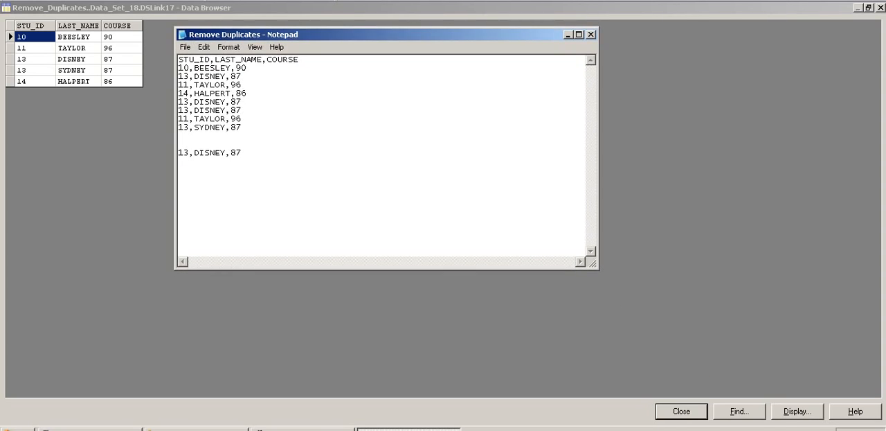
- Copy the third data record twice below the pasted record as a separate group, leaving a blank line between them
drag(247, 68, 179, 68)
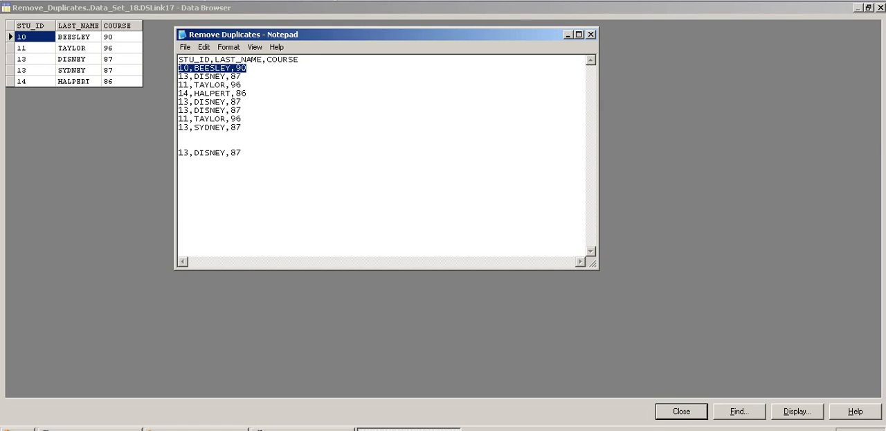
drag(241, 85, 179, 84)
key(ctrl+c)
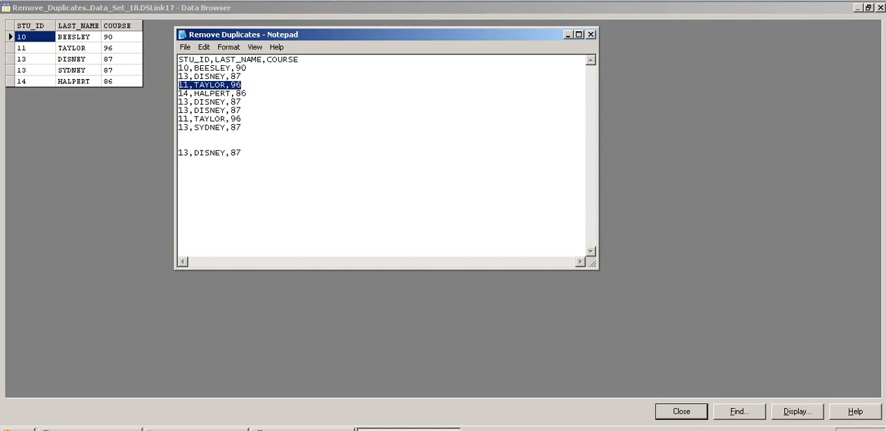
click(180, 145)
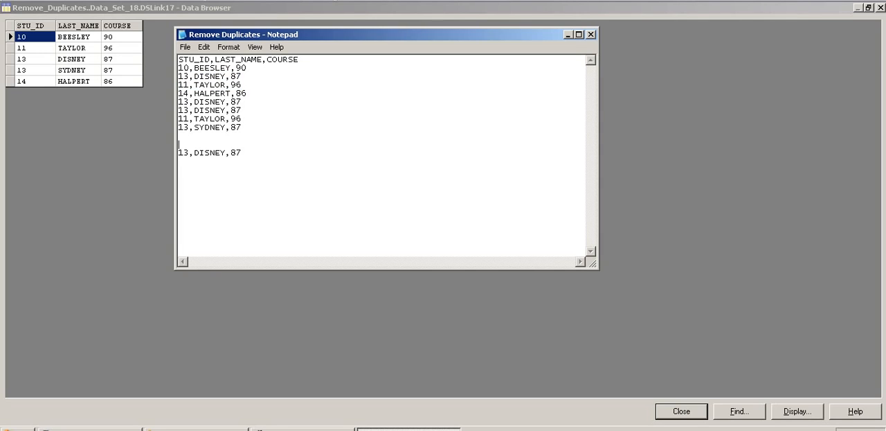
click(242, 152)
key(Return)
key(Return)
key(ctrl+v)
key(Return)
key(ctrl+v)
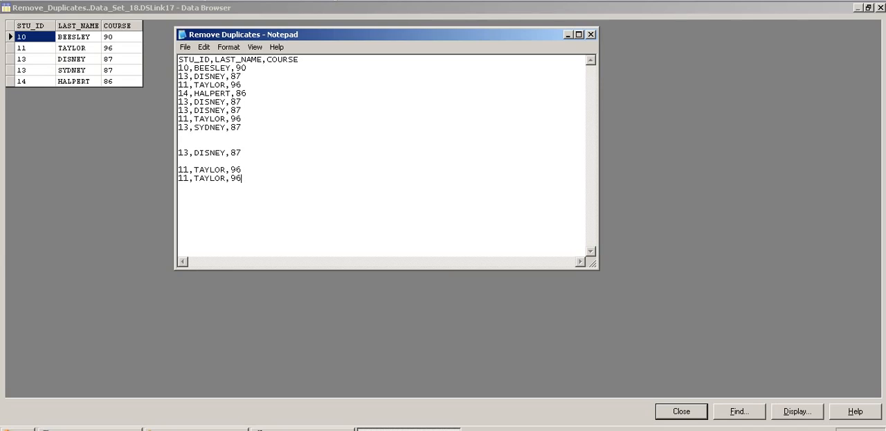
- Copy the fifth and sixth data records directly beneath the first pasted record to complete that duplicate group
key(Return)
key(Return)
key(shift+Left)
key(shift+Left)
key(shift+Left)
key(shift+Left)
key(shift+Left)
key(shift+Left)
key(shift+Left)
key(shift+Left)
key(shift+Left)
key(shift+Left)
key(shift+Left)
key(shift+Left)
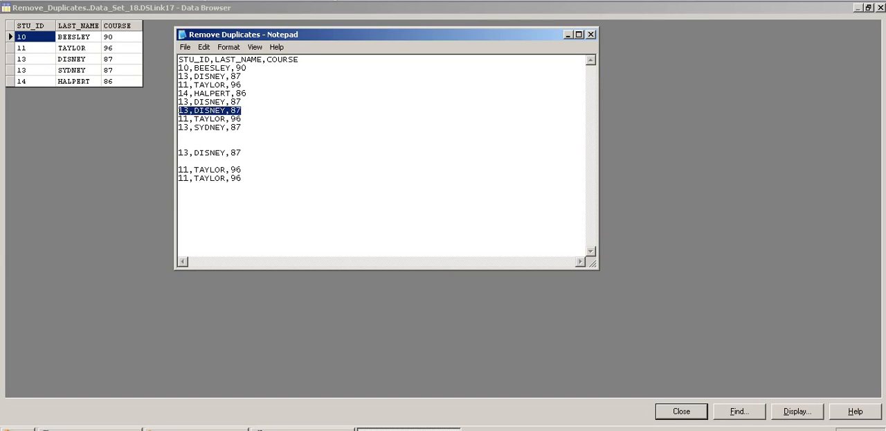
key(shift+Up)
key(ctrl+c)
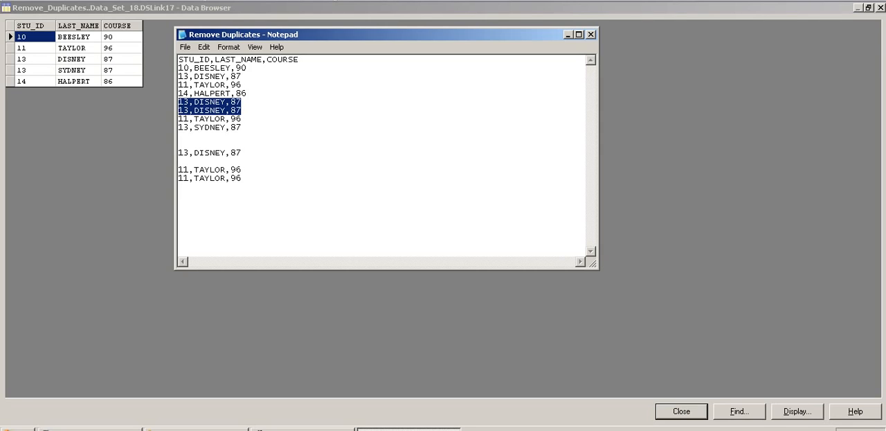
click(243, 153)
key(Return)
key(ctrl+v)
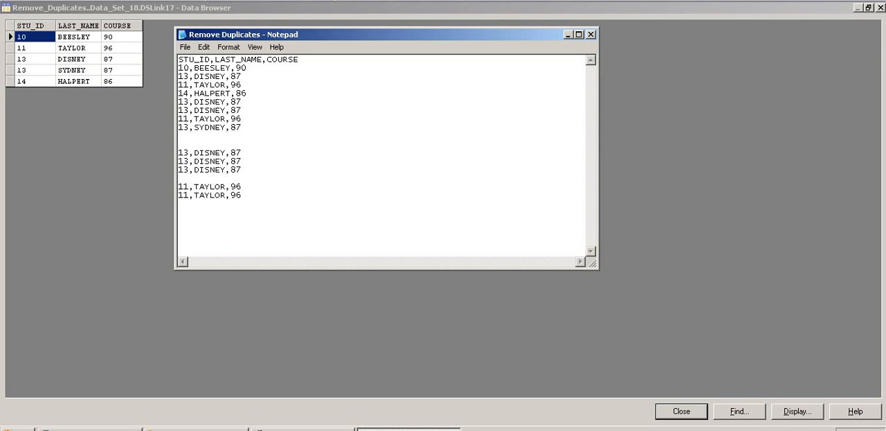
- Copy the eighth data record to the end of the text as its own group and remove the surplus blank lines between the groups
key(Return)
key(Return)
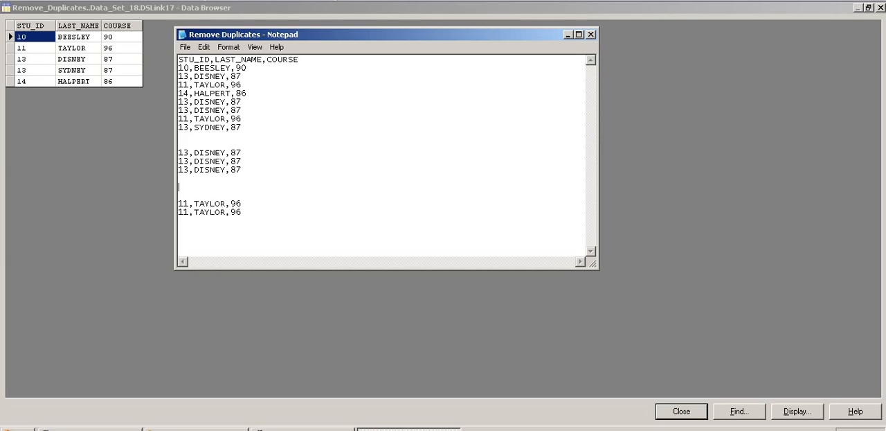
drag(242, 128, 178, 127)
key(ctrl+c)
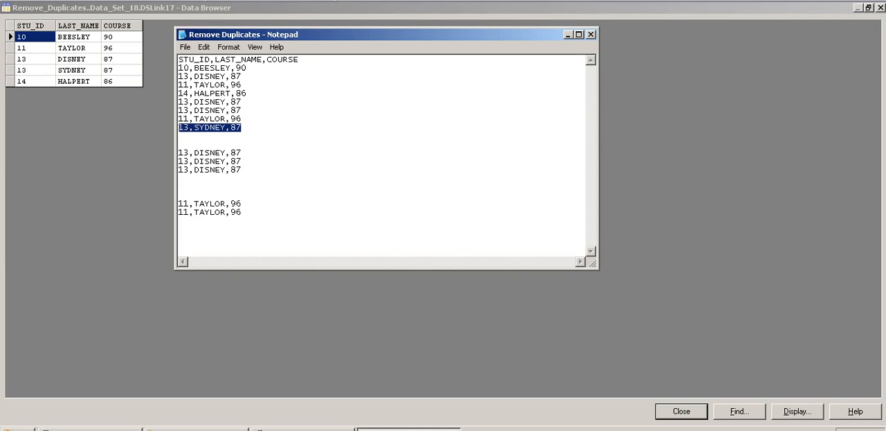
click(180, 178)
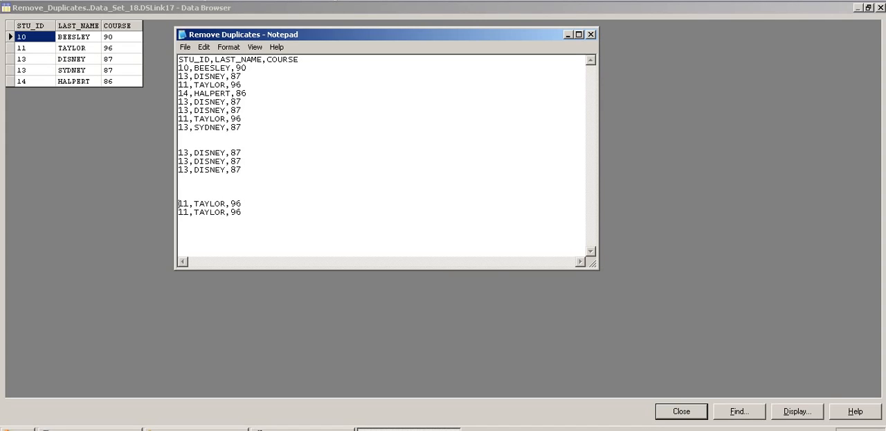
key(BackSpace)
key(BackSpace)
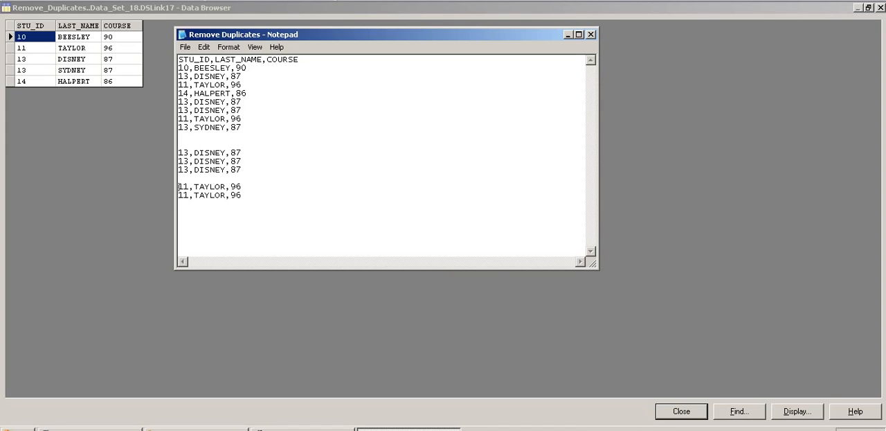
key(ctrl+End)
key(Return)
key(ctrl+v)
key(shift+Left)
key(shift+Left)
key(shift+Left)
key(shift+Left)
key(shift+Left)
key(shift+Left)
key(shift+Left)
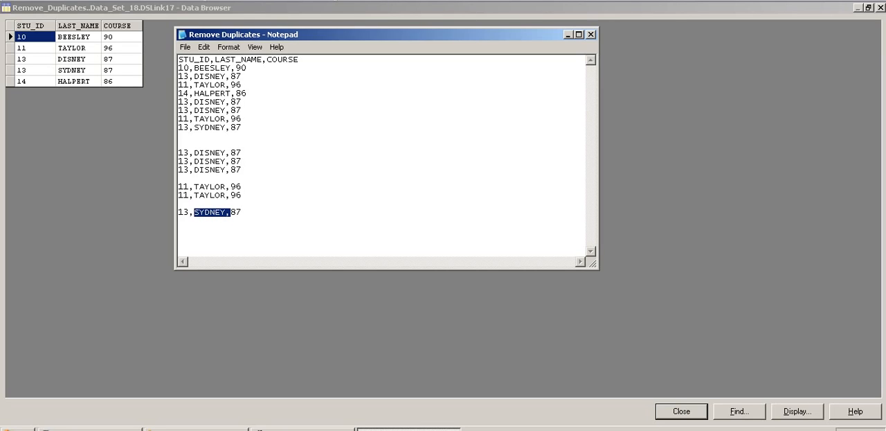
- Reduce the gap between the original list and the grouped records to a single blank line
key(End)
click(179, 144)
key(Return)
key(BackSpace)
key(BackSpace)
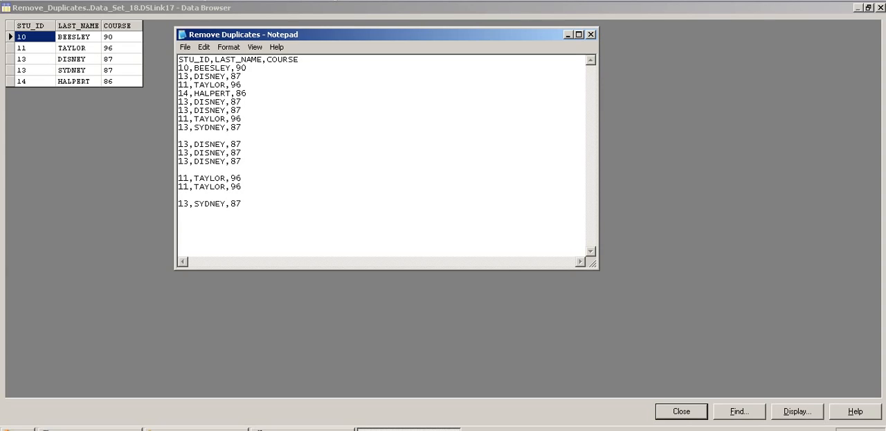
- Copy the fourth data record to the end of the text as a separate group
drag(247, 93, 179, 93)
key(ctrl+c)
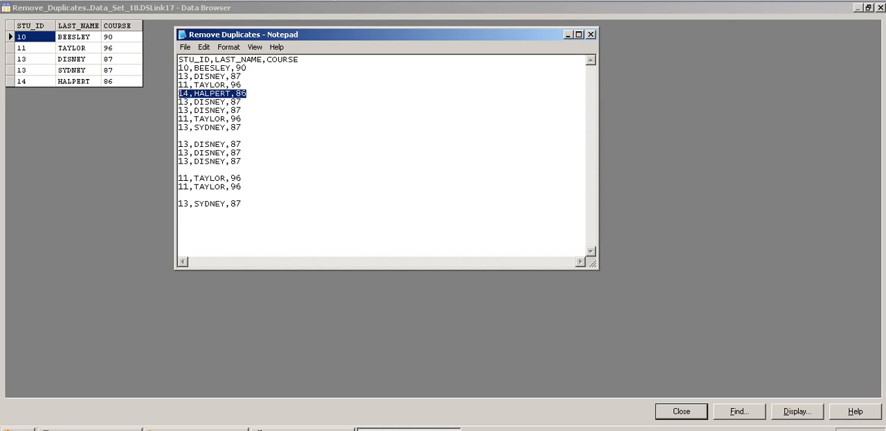
click(243, 203)
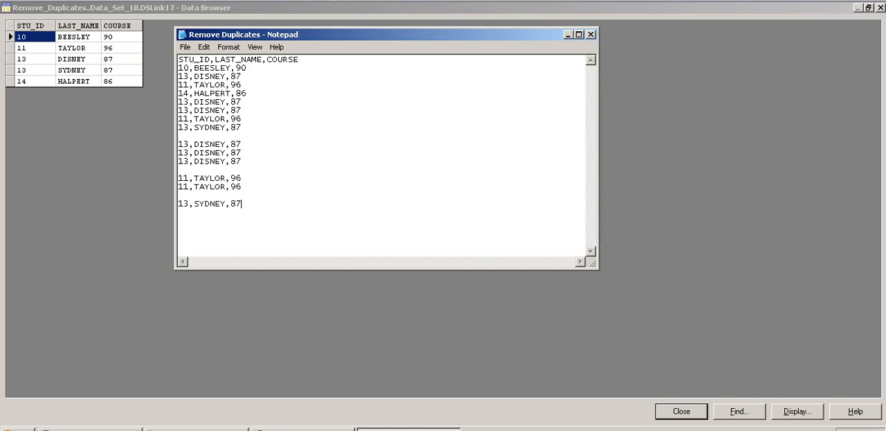
key(Return)
key(Return)
key(ctrl+v)
- Copy the first data record to the end of the text as the last separate group
drag(247, 68, 179, 68)
key(ctrl+c)
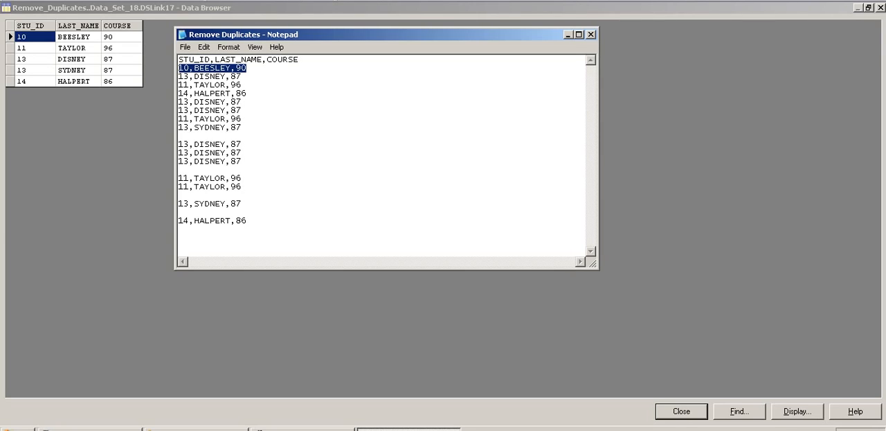
click(248, 220)
key(Return)
key(Return)
key(ctrl+v)
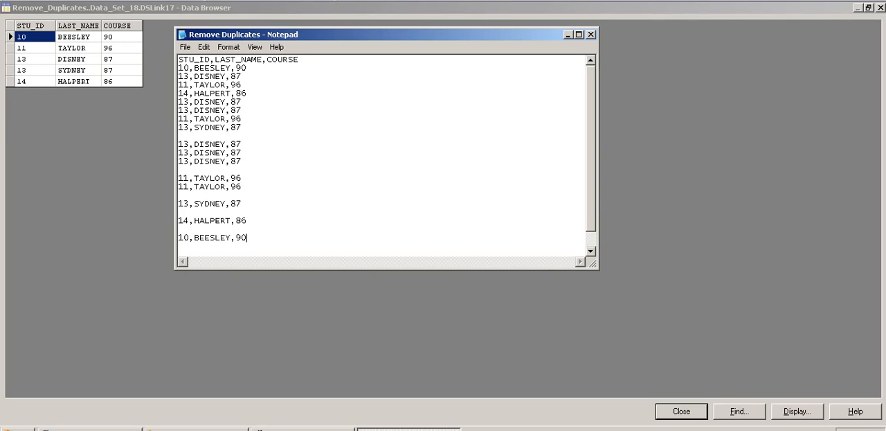
- Insert a separator line of equals signs between the original list and the grouped records
click(242, 127)
key(Return)
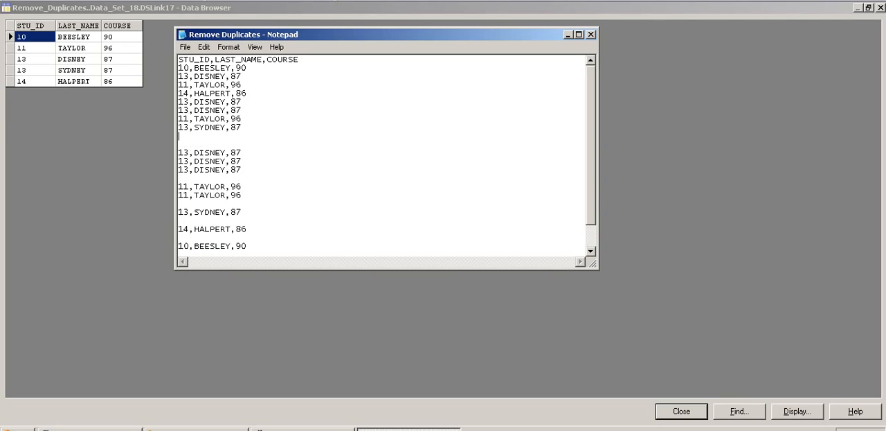
key(Return)
text(=====================)
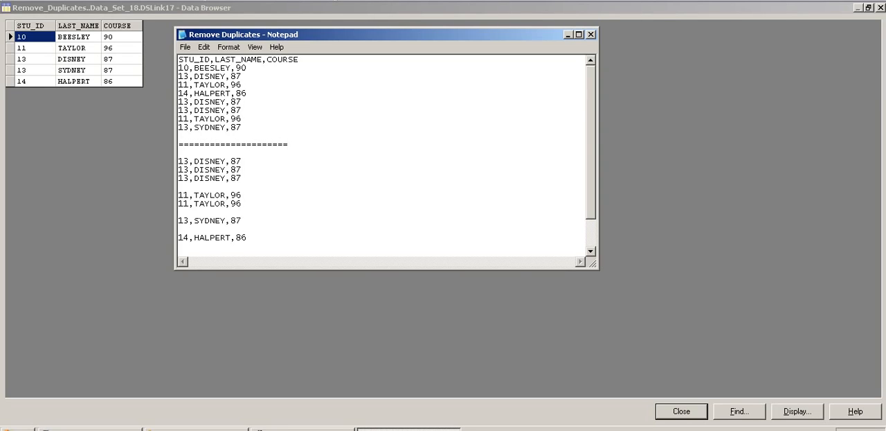
- Review the grouped records below the separator line, focusing on the last record of the three-record STU_ID 13 group
scroll(381, 152, down, 2)
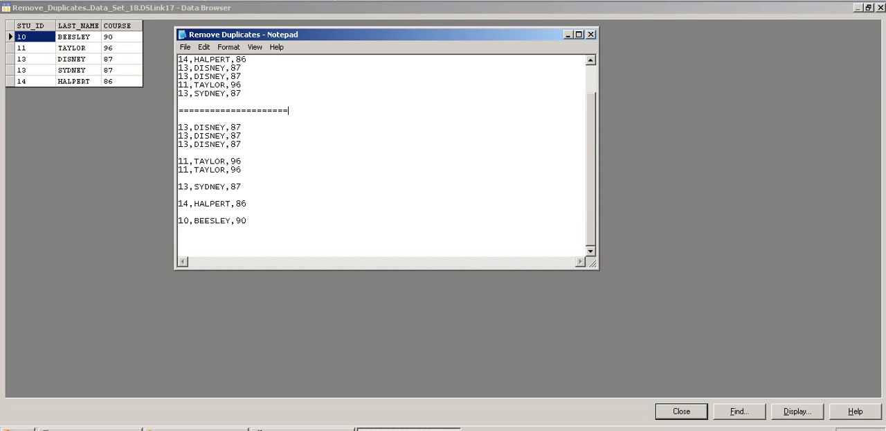
drag(179, 128, 246, 222)
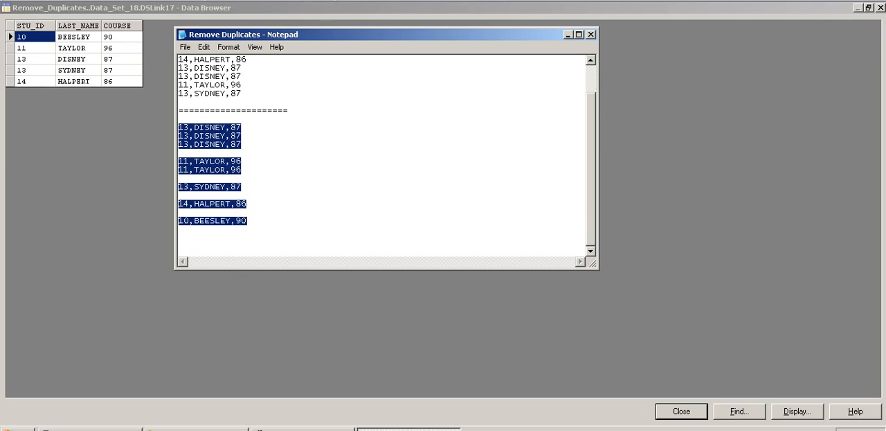
click(195, 127)
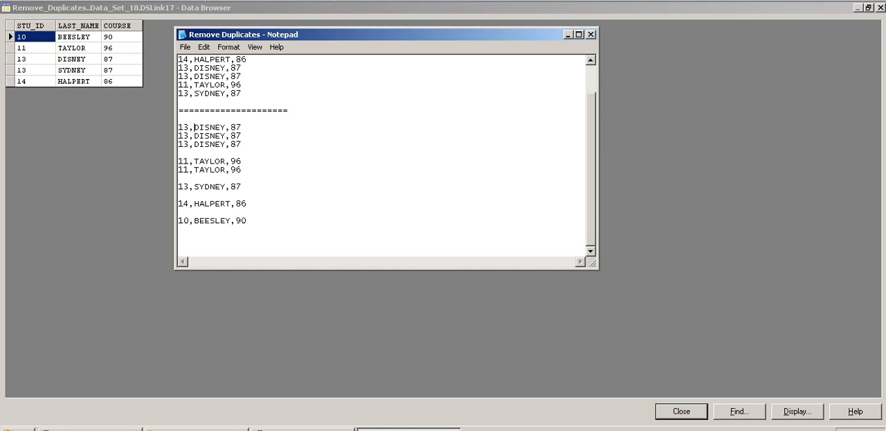
drag(194, 128, 222, 127)
click(242, 145)
drag(178, 128, 242, 146)
click(242, 146)
drag(241, 145, 179, 145)
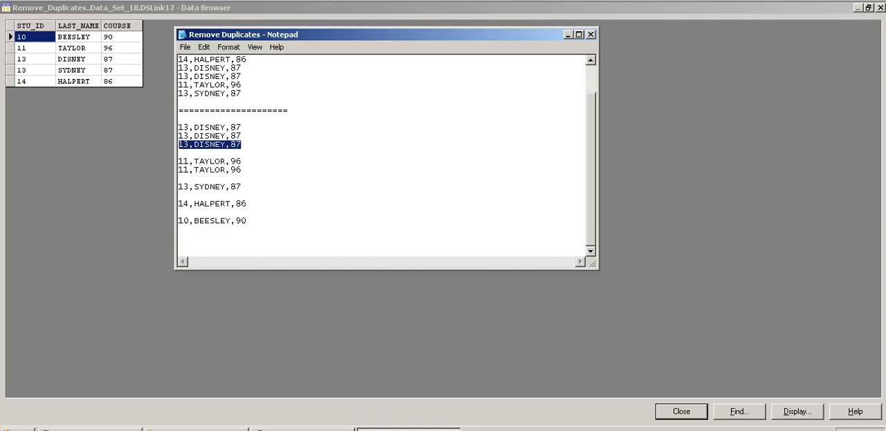
- Examine the STU_ID 11 group and the single-record groups to identify the last record retained from each
drag(241, 170, 179, 161)
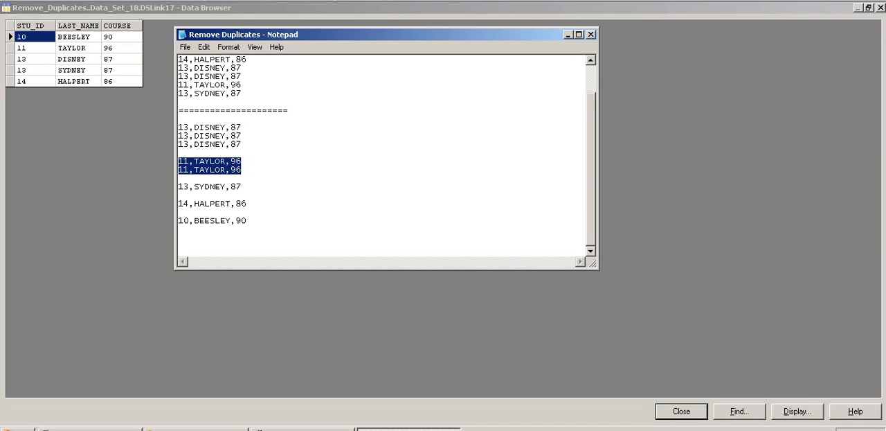
click(242, 170)
drag(242, 170, 179, 169)
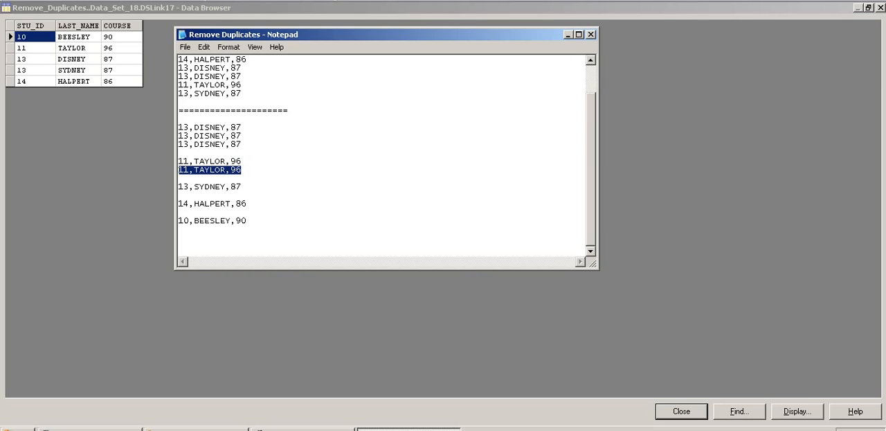
click(242, 186)
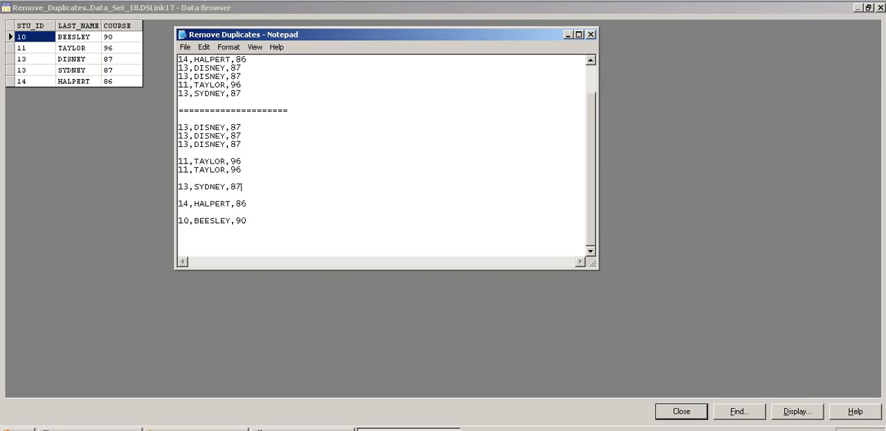
drag(242, 187, 178, 186)
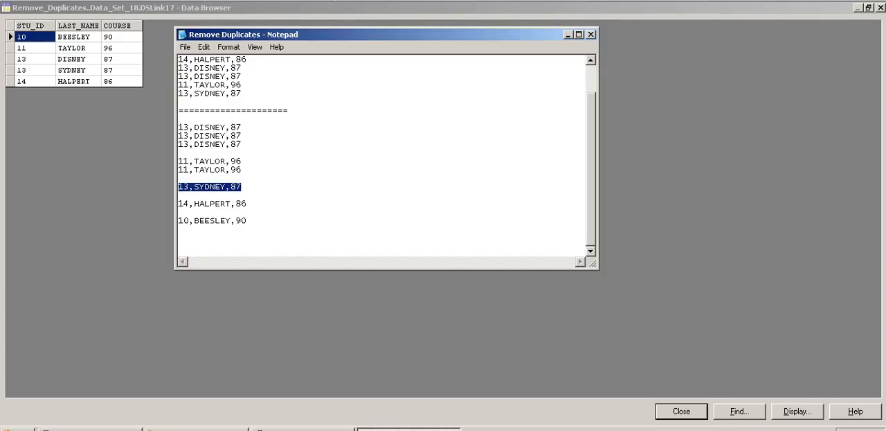
drag(241, 145, 178, 145)
drag(242, 176, 179, 170)
click(179, 203)
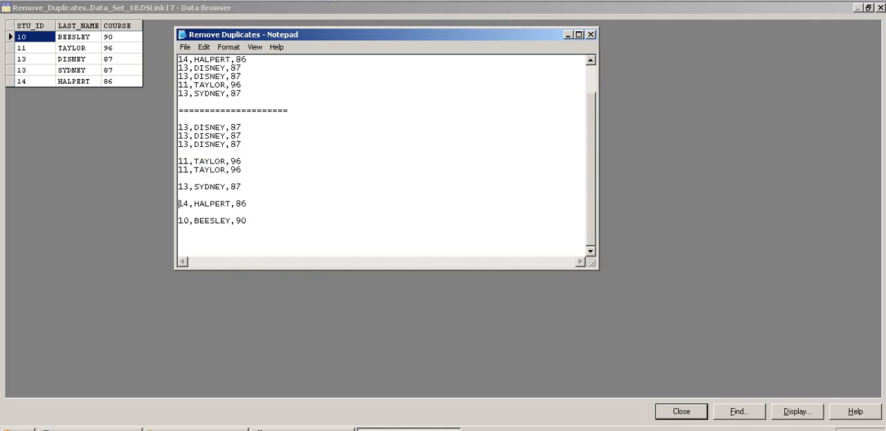
drag(179, 187, 248, 220)
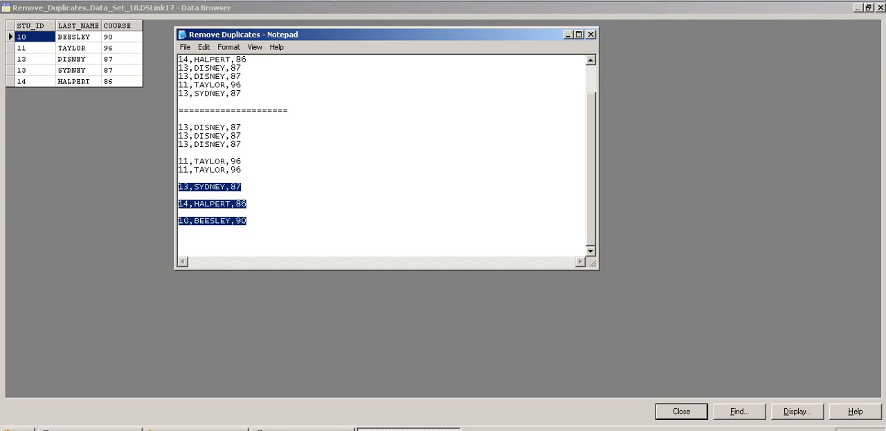
- Compare the STU_ID and LAST_NAME values of the two STU_ID 13 rows in the output data
click(35, 59)
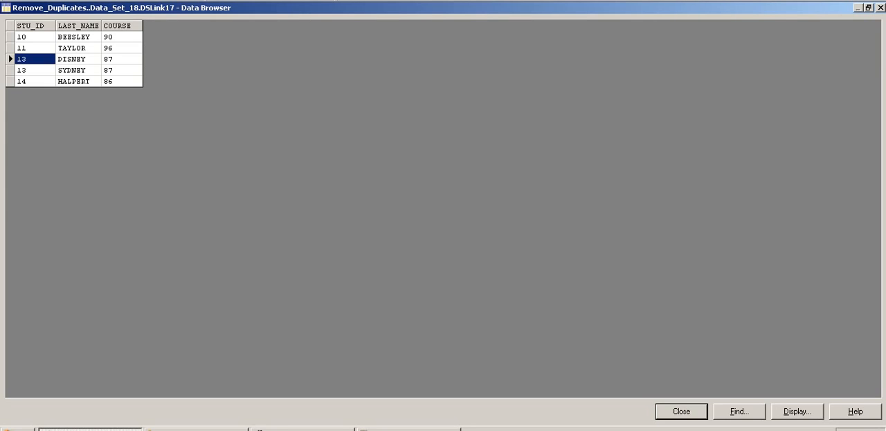
click(34, 70)
click(34, 59)
click(35, 70)
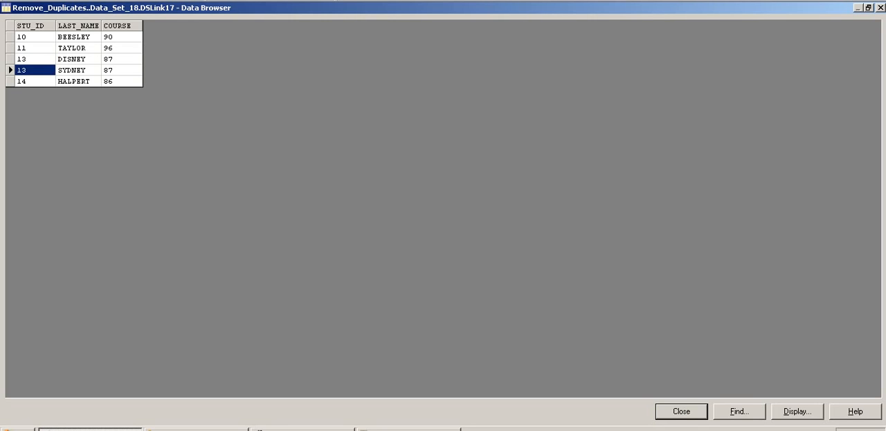
click(34, 59)
click(79, 59)
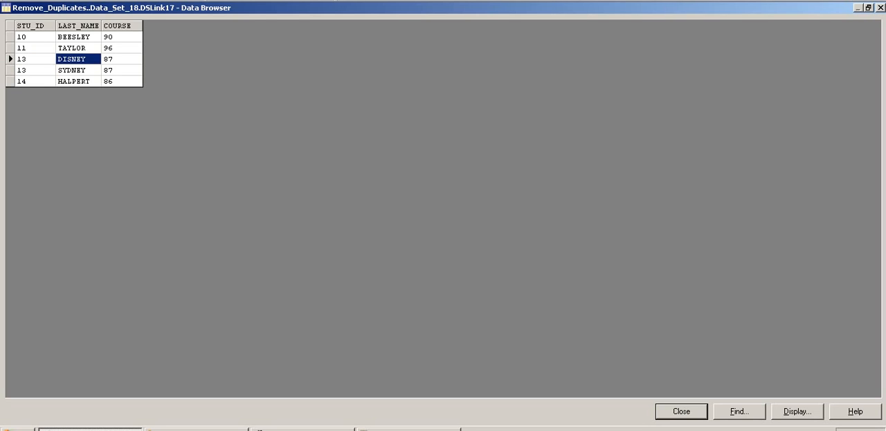
- Close the output data view, put the text file away and accept the Data Set stage's properties
click(682, 412)
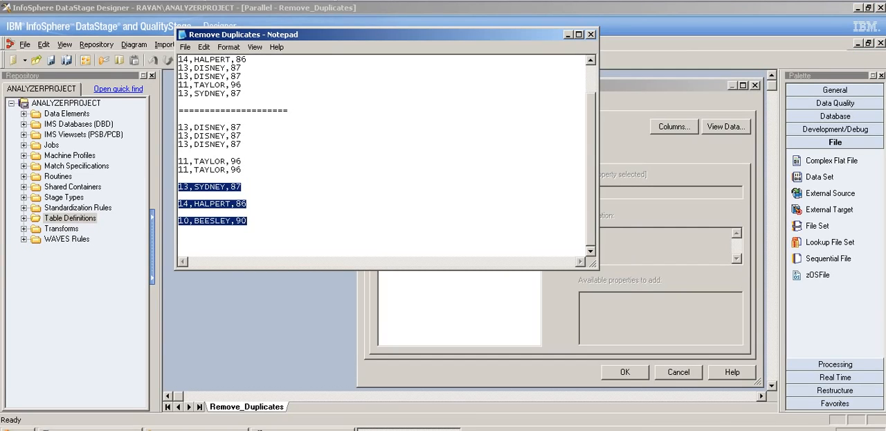
click(568, 34)
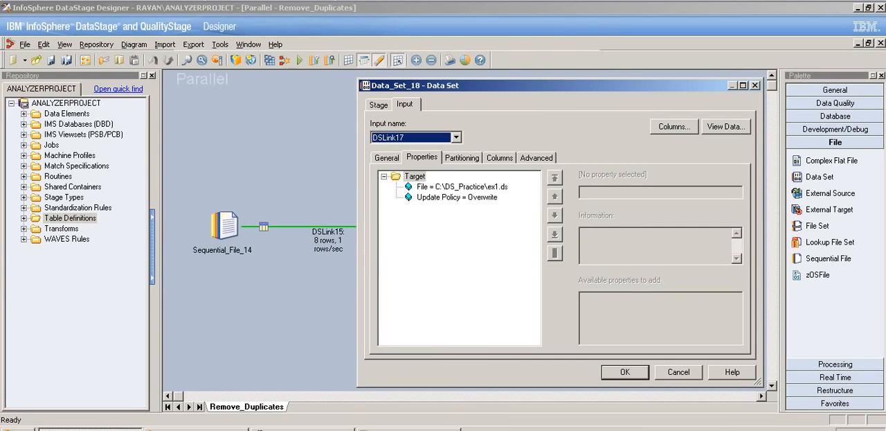
click(626, 372)
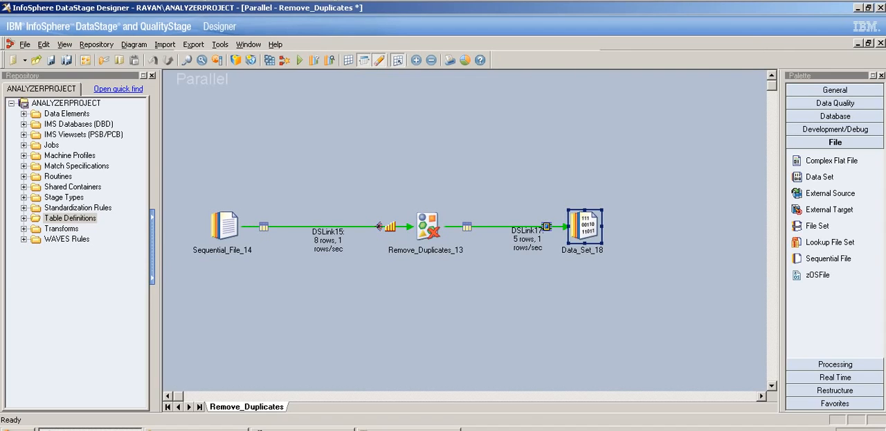
- Review the Remove Duplicates stage's duplicate-defining keys and the partitioning and sorting settings of its input
double_click(427, 226)
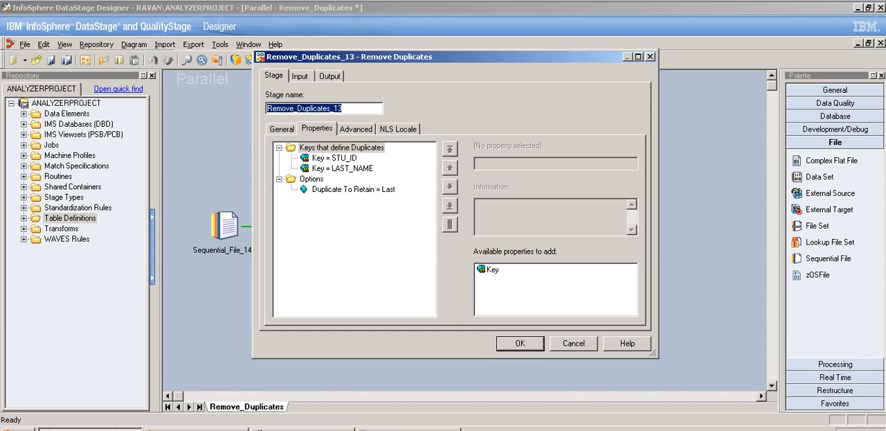
key(Escape)
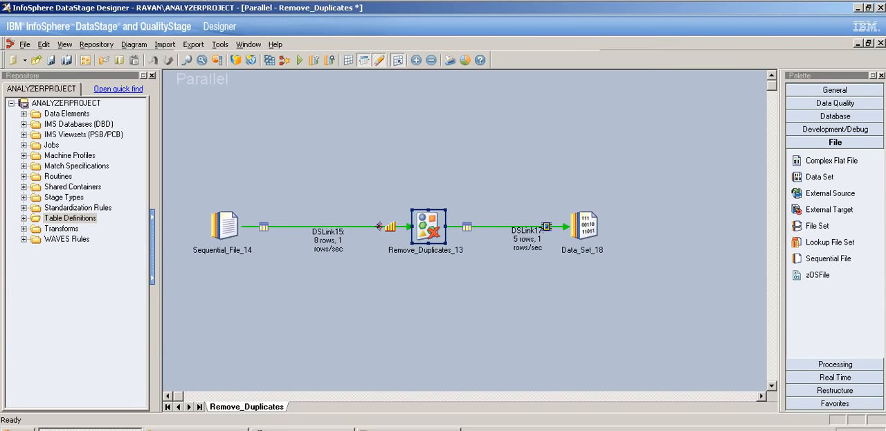
click(328, 238)
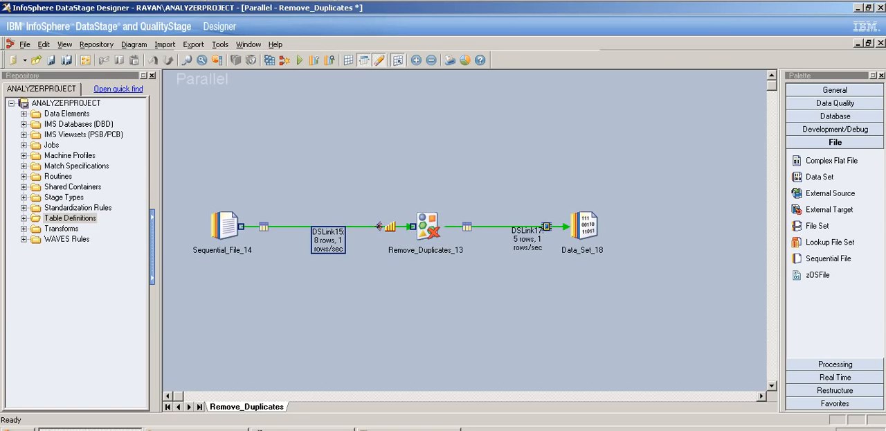
double_click(428, 227)
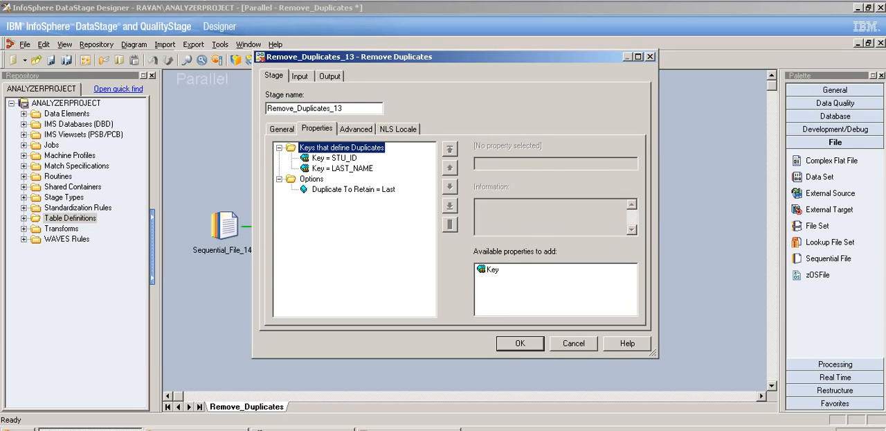
click(300, 77)
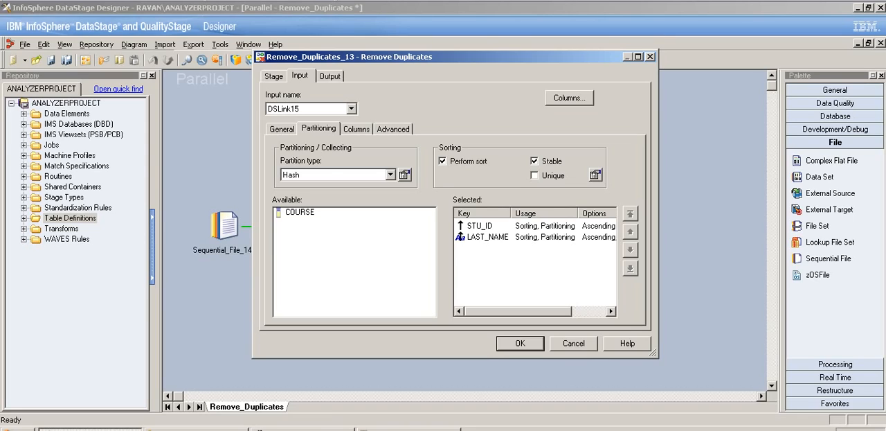
key(Return)
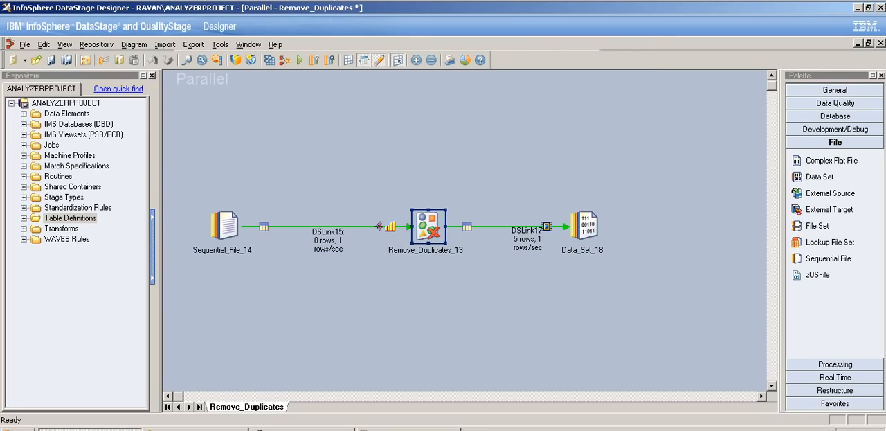
- Insert a Sort stage between the Sequential File and Remove Duplicates stages and link its output to Remove Duplicates
click(835, 363)
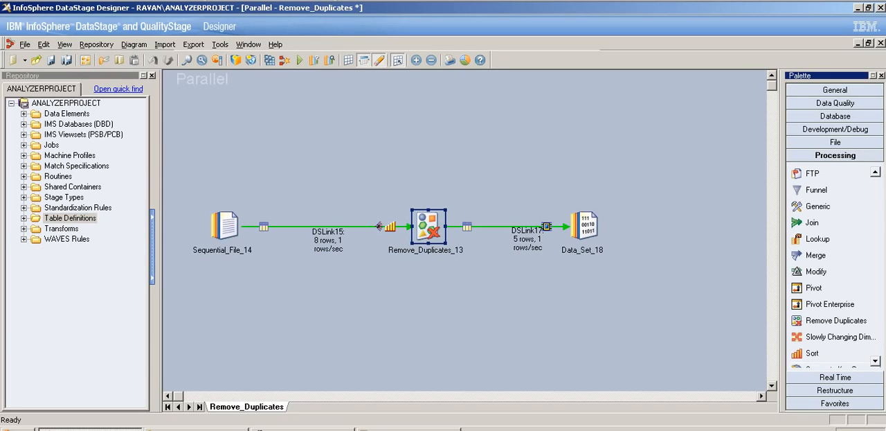
drag(813, 352, 331, 229)
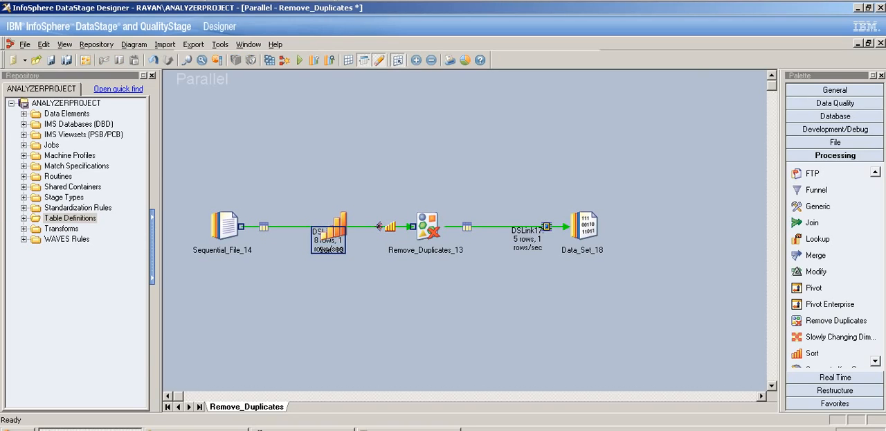
mouse_move(412, 227)
mouse_down()
mouse_move(342, 216)
mouse_move(328, 227)
mouse_move(425, 227)
mouse_up()
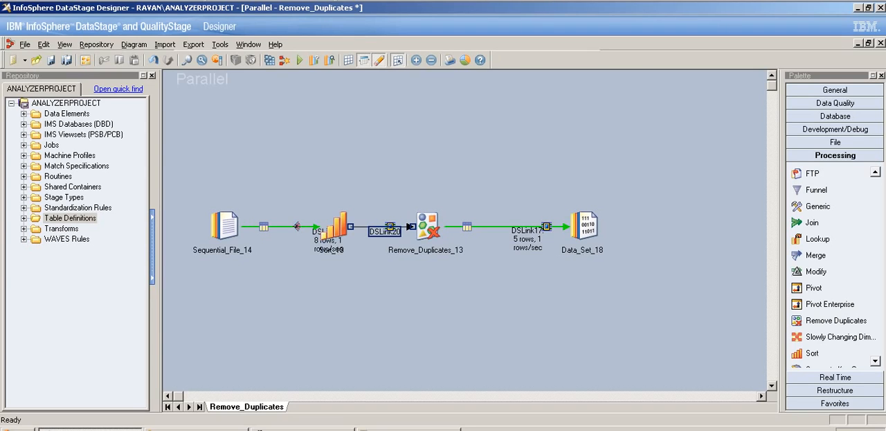
- Inspect the Sort stage's Allow Duplicates option and its available values
double_click(333, 227)
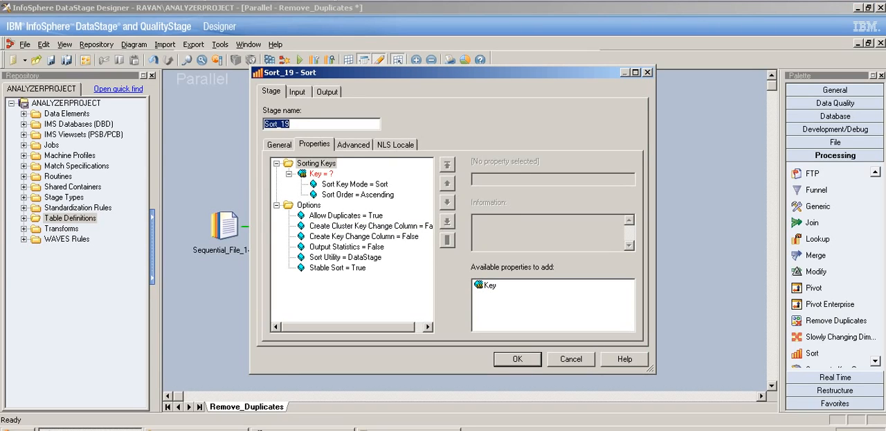
click(346, 216)
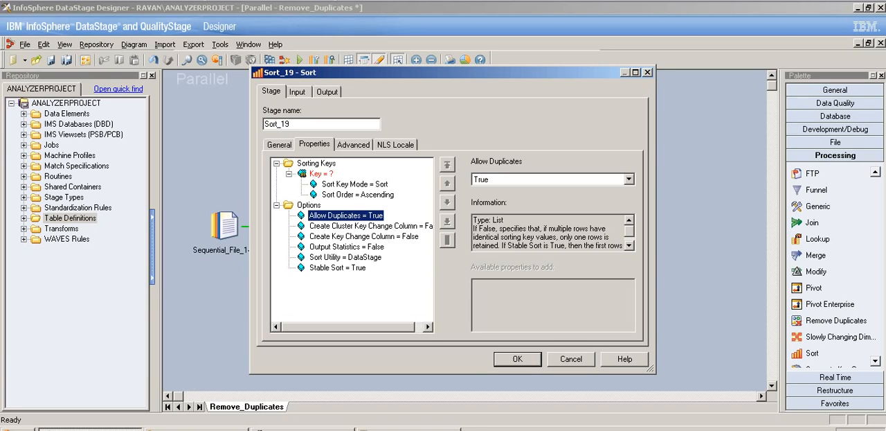
click(628, 179)
click(629, 180)
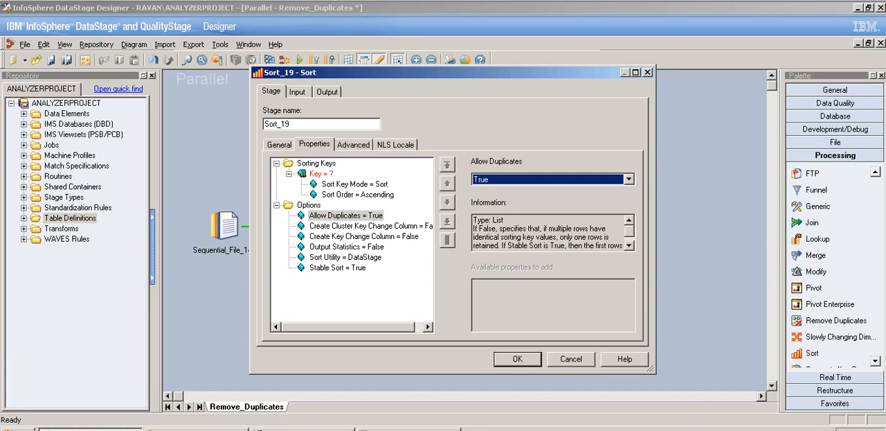
key(Return)
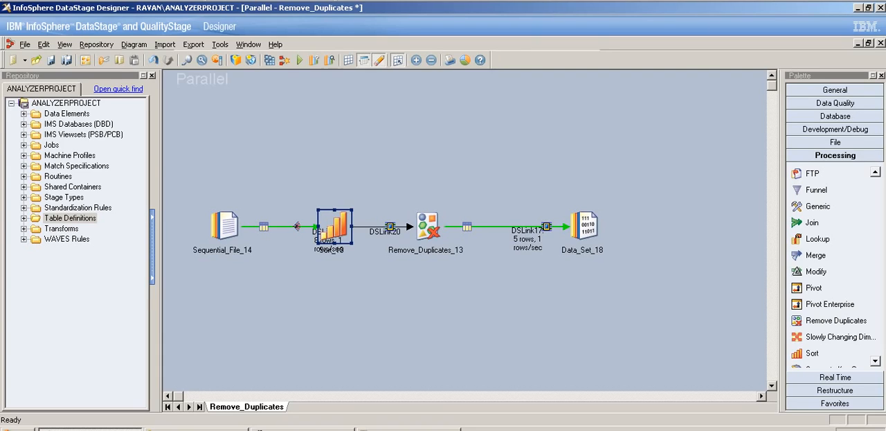
click(428, 227)
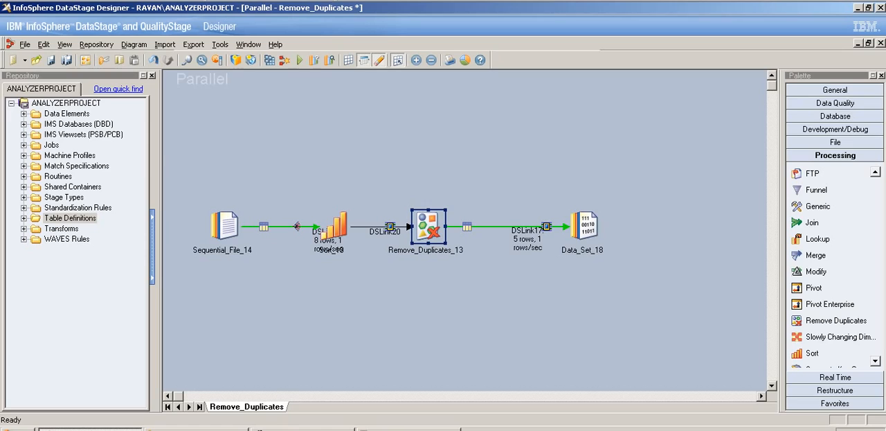
click(335, 227)
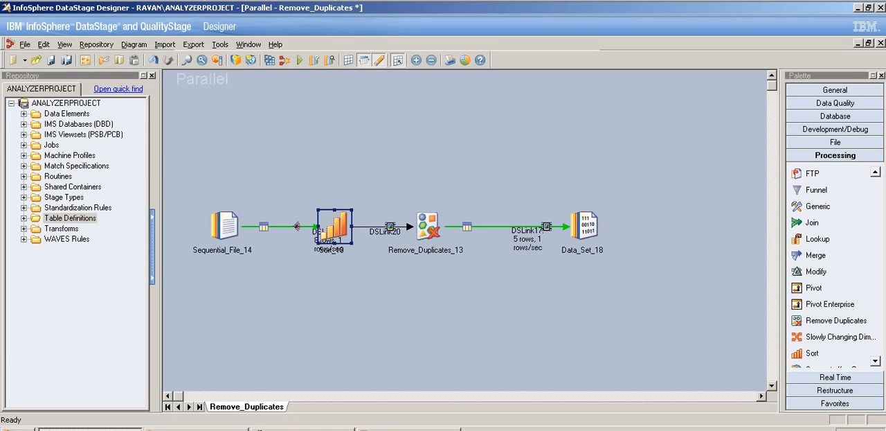
click(429, 227)
click(335, 227)
click(429, 226)
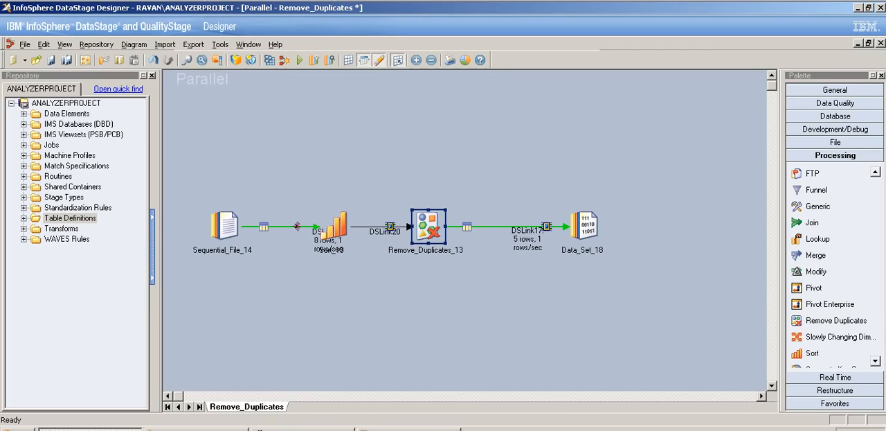
click(334, 228)
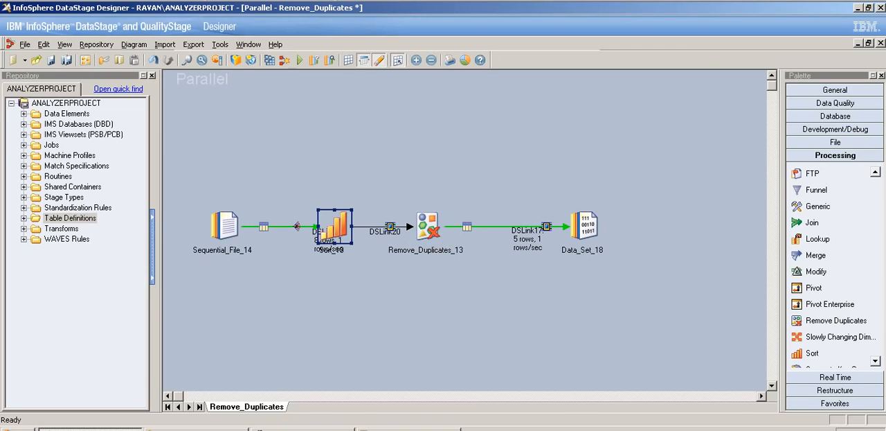